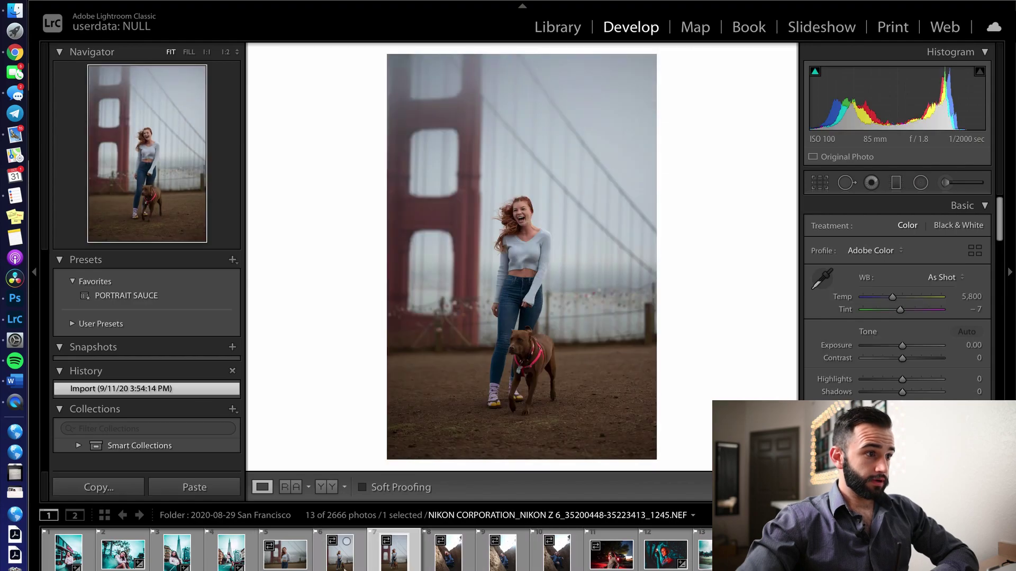
Step: Apply PORTRAIT SAUCE to photo _1244, set exposure +1.30, cool temperature to about 3,900, tint -45
{"action": "left_click", "coordinate": [344, 566]}
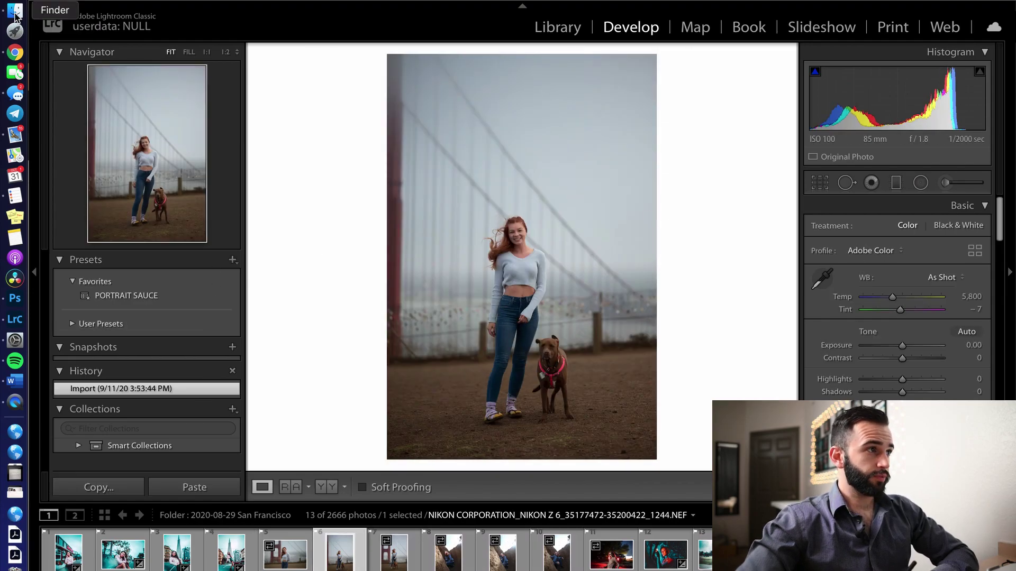
{"action": "left_click", "coordinate": [126, 295]}
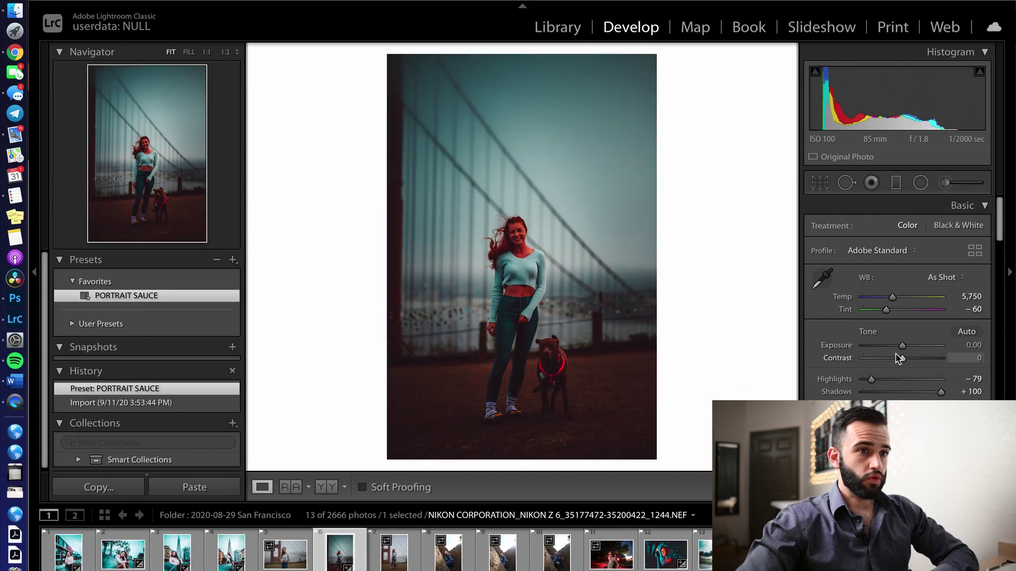
{"action": "left_click_drag", "start_coordinate": [901, 346], "coordinate": [911, 346]}
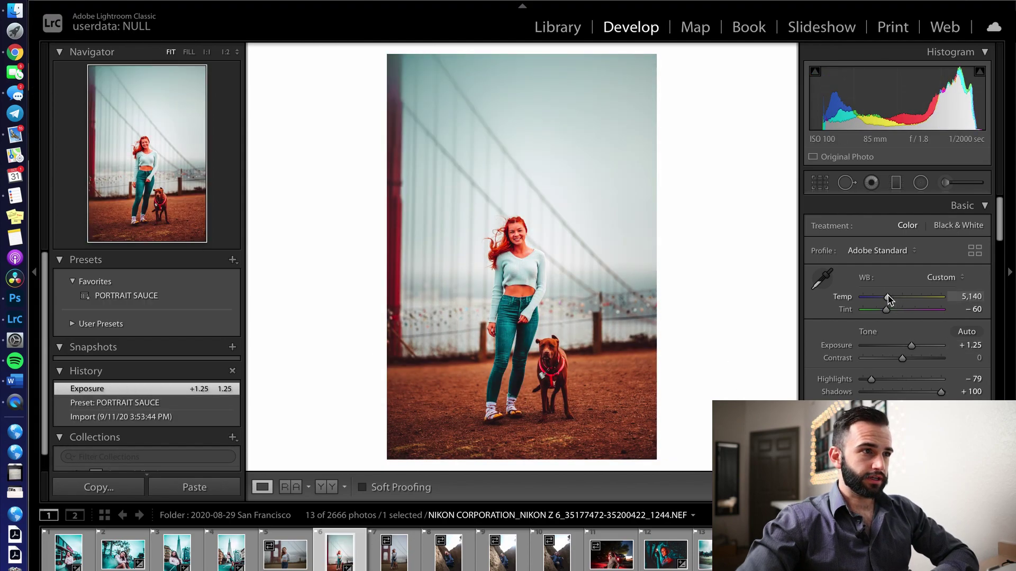
{"action": "left_click_drag", "start_coordinate": [880, 299], "coordinate": [879, 298]}
{"action": "left_click_drag", "start_coordinate": [912, 346], "coordinate": [911, 344]}
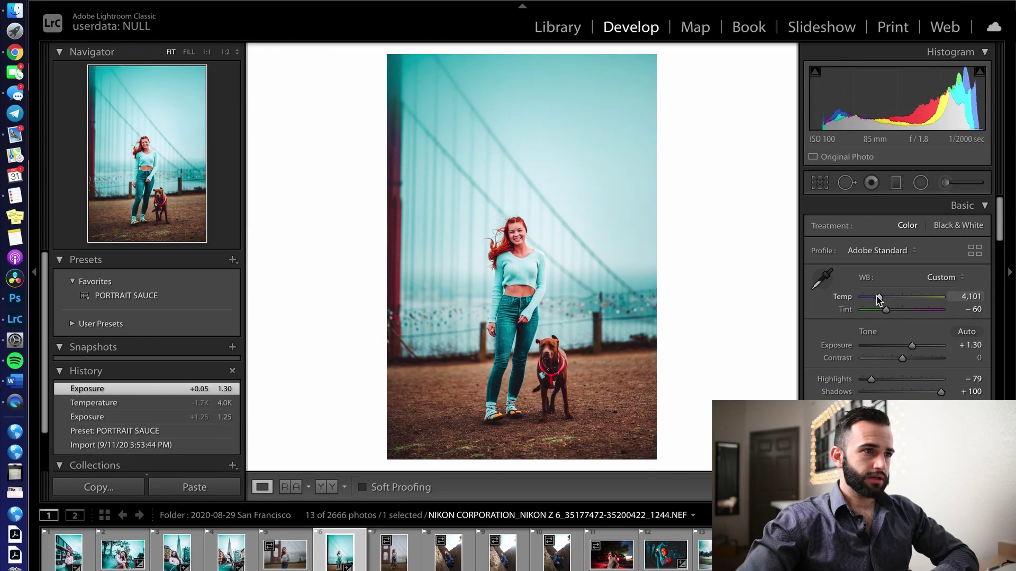
{"action": "left_click_drag", "start_coordinate": [878, 299], "coordinate": [877, 300]}
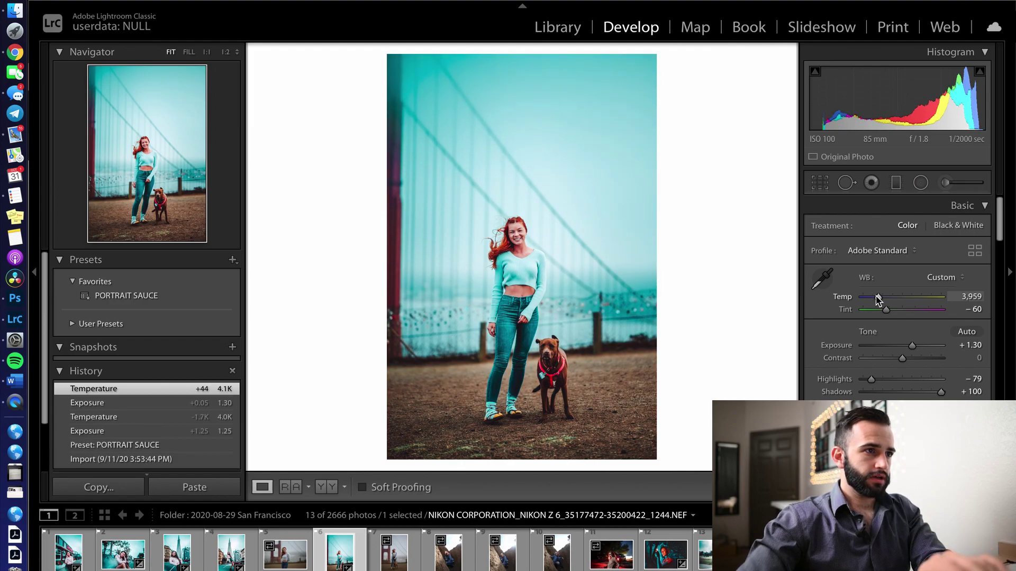
{"action": "left_click_drag", "start_coordinate": [878, 299], "coordinate": [876, 300]}
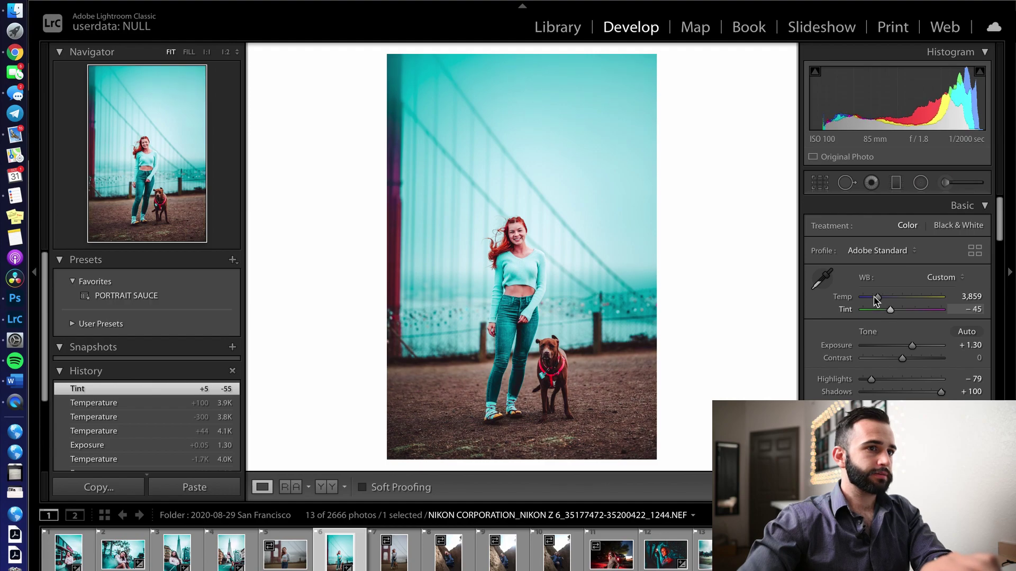
{"action": "left_click_drag", "start_coordinate": [875, 300], "coordinate": [879, 302]}
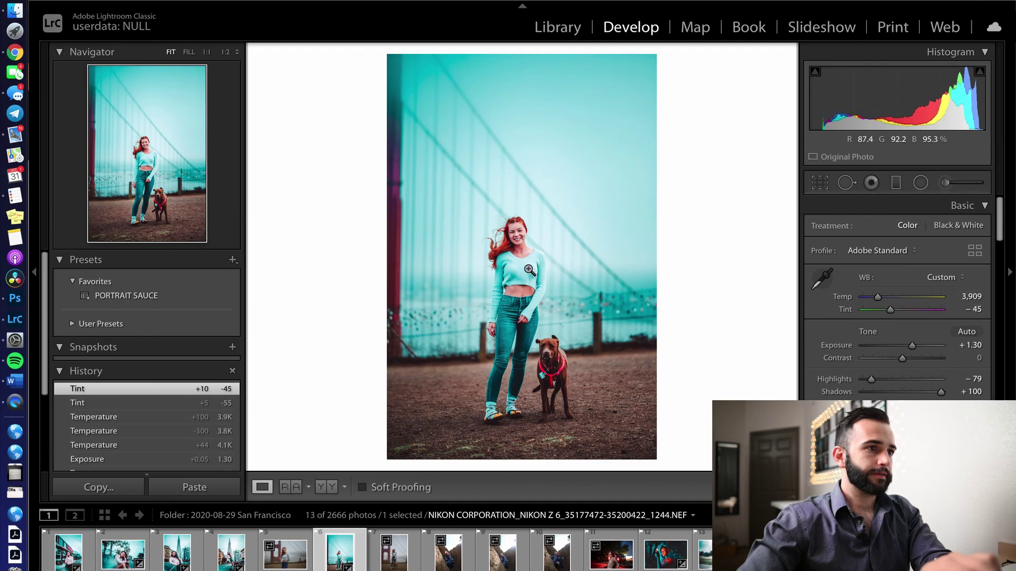
Step: Hide the filmstrip and top bar, check the face at 1:1, and lower Temp to 3,809
{"action": "left_click", "coordinate": [522, 568]}
{"action": "left_click", "coordinate": [521, 6]}
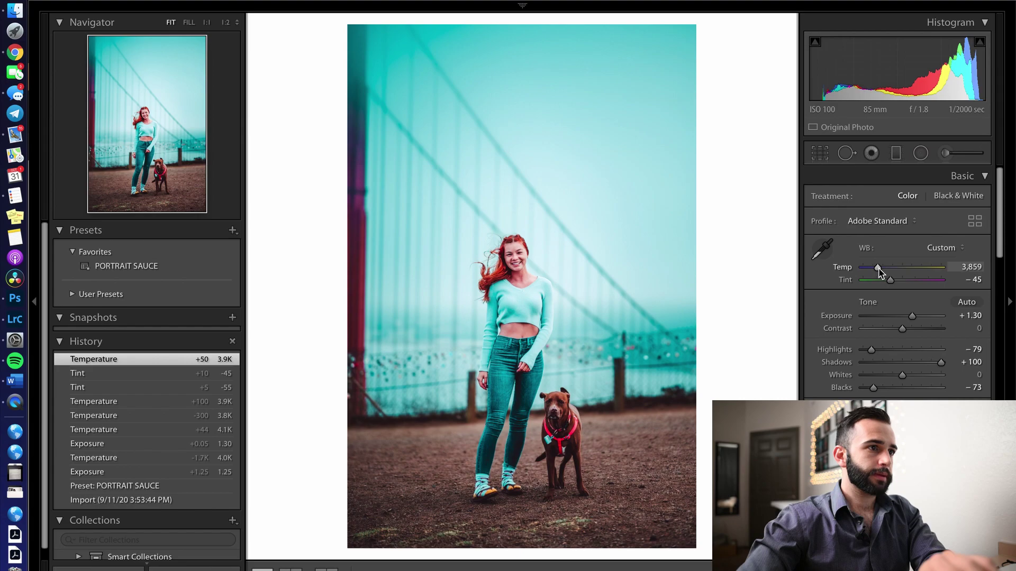
{"action": "key", "text": "Up"}
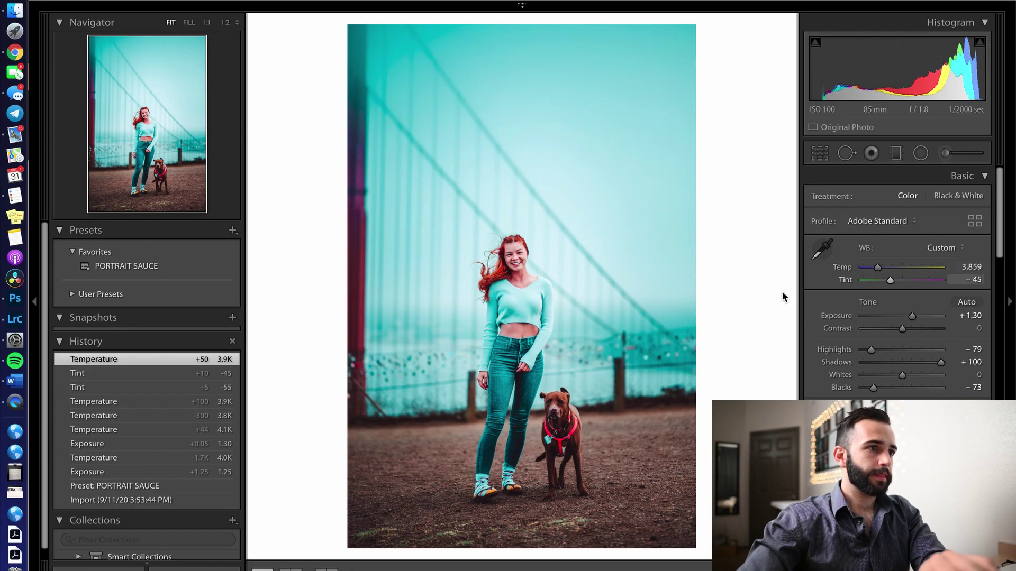
{"action": "left_click", "coordinate": [520, 260]}
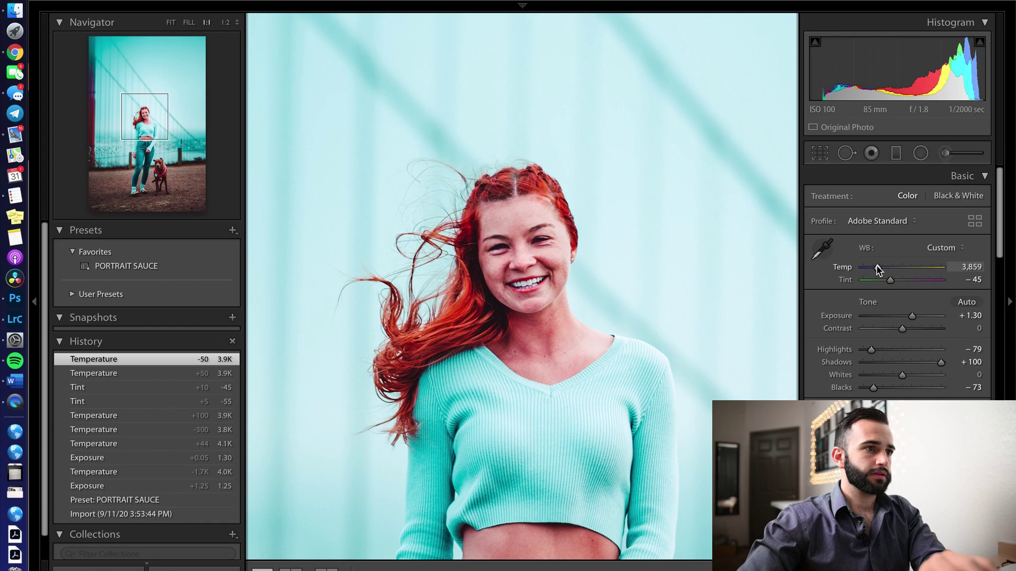
{"action": "left_click", "coordinate": [877, 269]}
{"action": "left_click", "coordinate": [567, 284]}
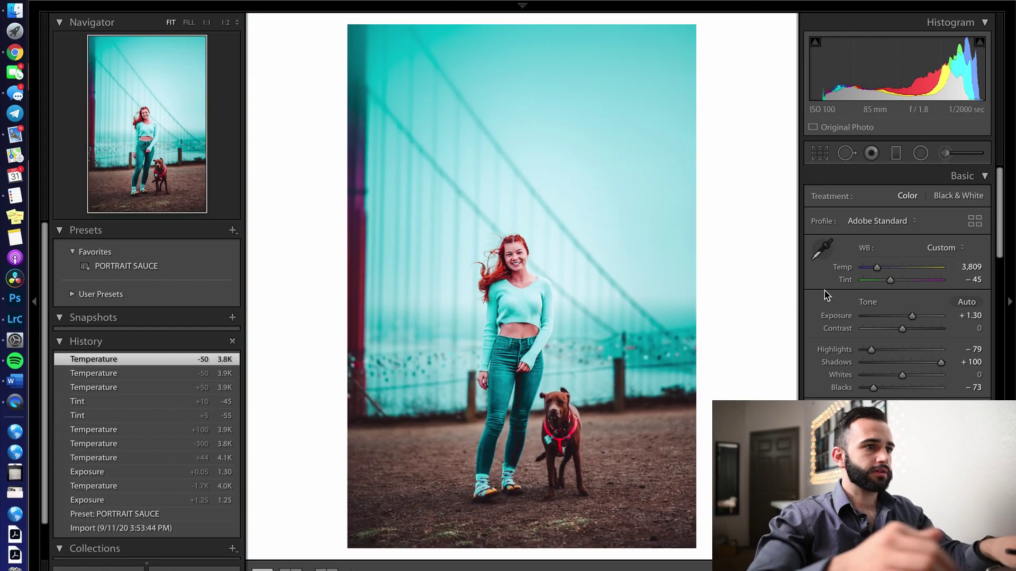
Step: Export the photo with the output subfolder renamed to 'sanfran' under the edits folder
{"action": "key", "text": "super+shift+e"}
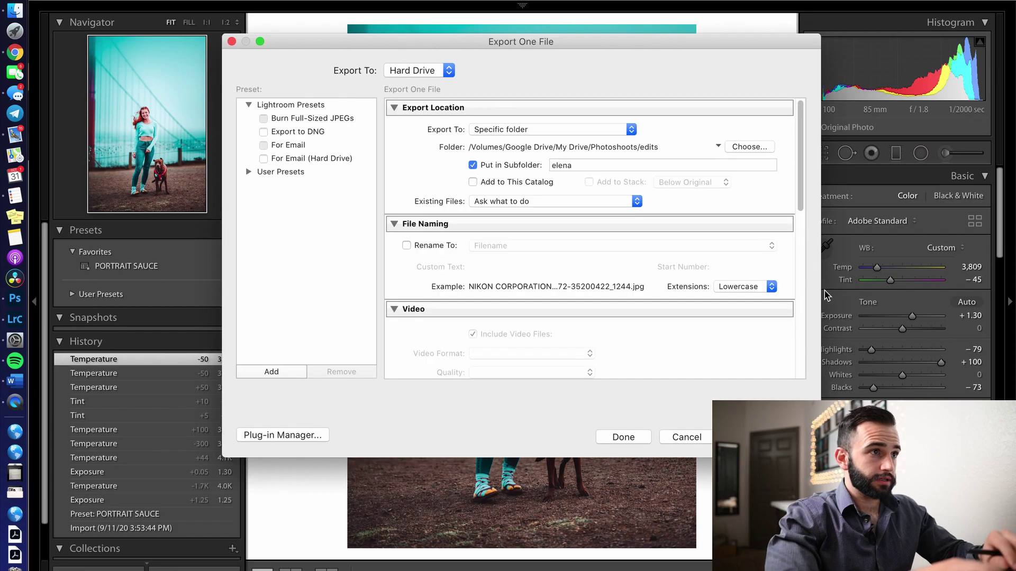
{"action": "double_click", "coordinate": [589, 165]}
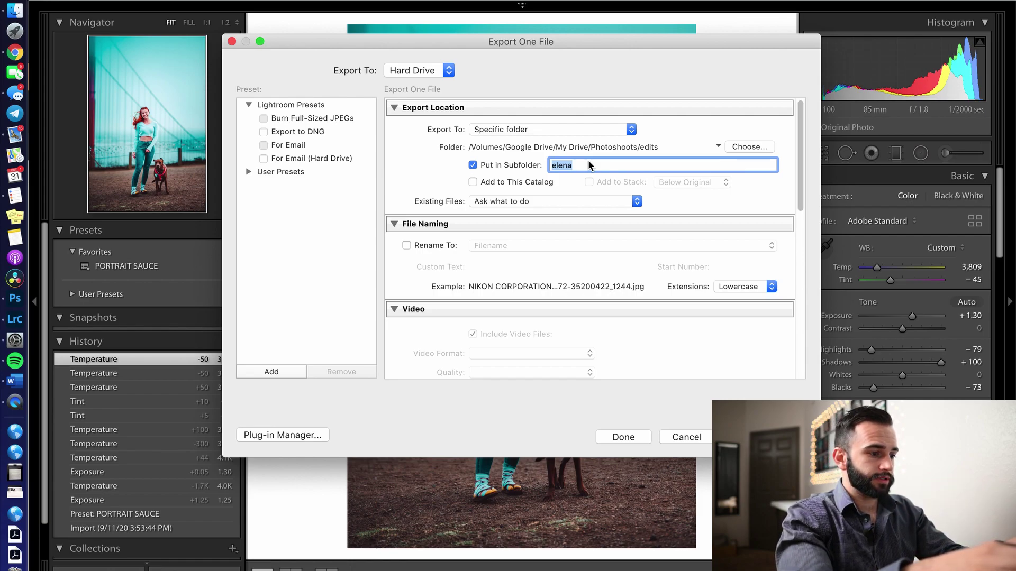
{"action": "type", "text": "sanfran"}
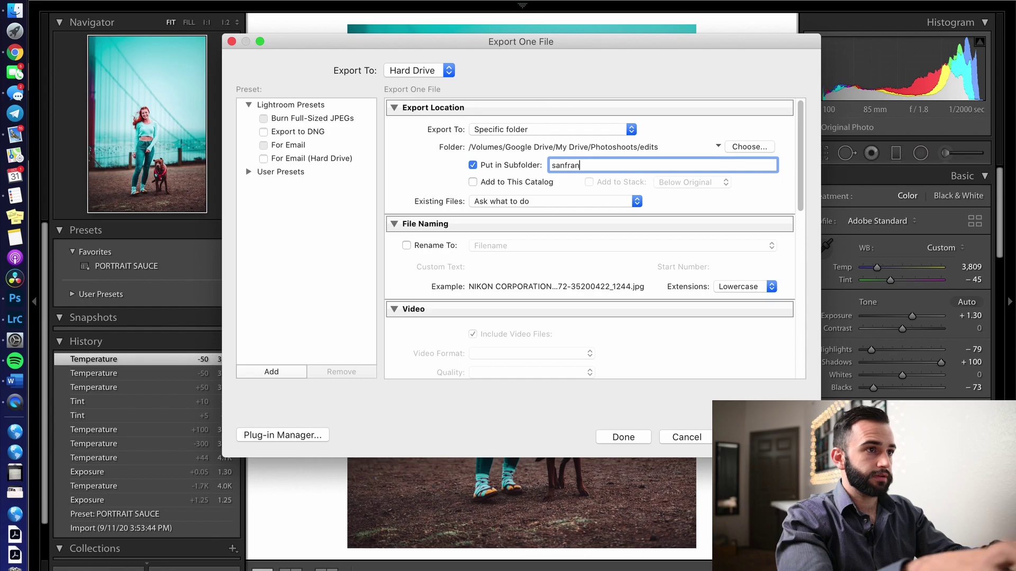
{"action": "key", "text": "Return"}
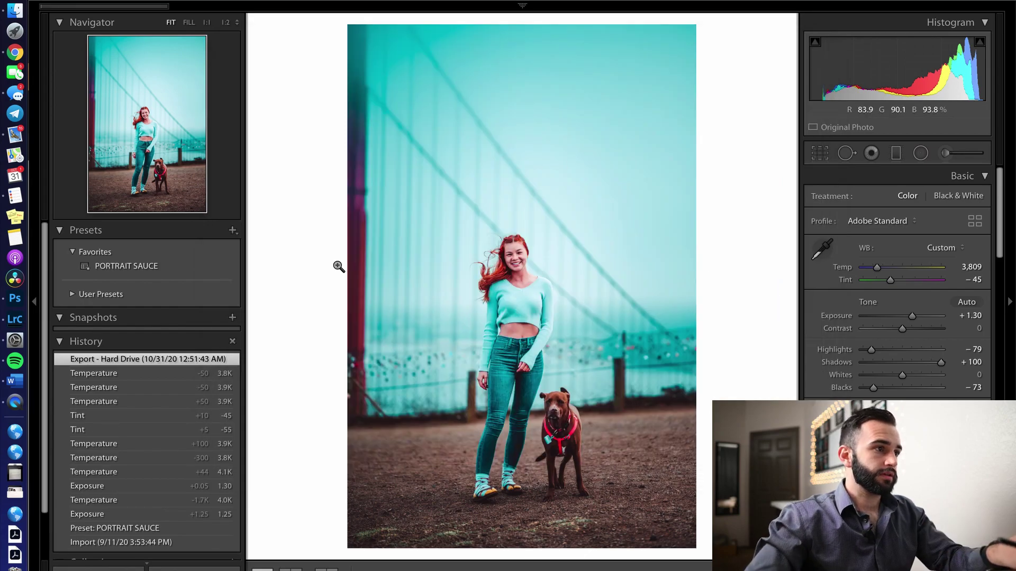
Step: Switch to Photoshop and bring up a Finder window positioned over it
{"action": "left_click", "coordinate": [15, 301]}
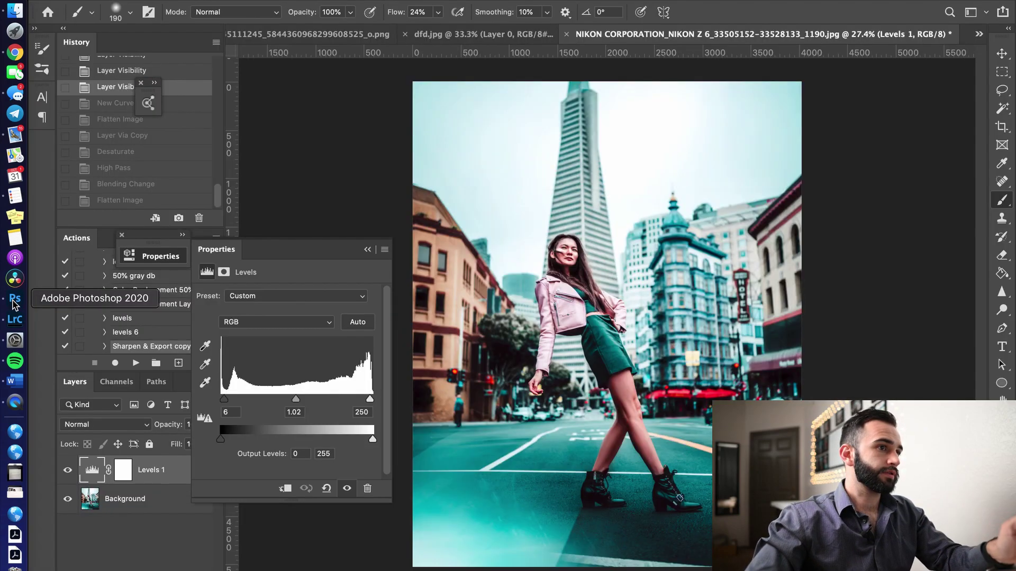
{"action": "left_click", "coordinate": [14, 10]}
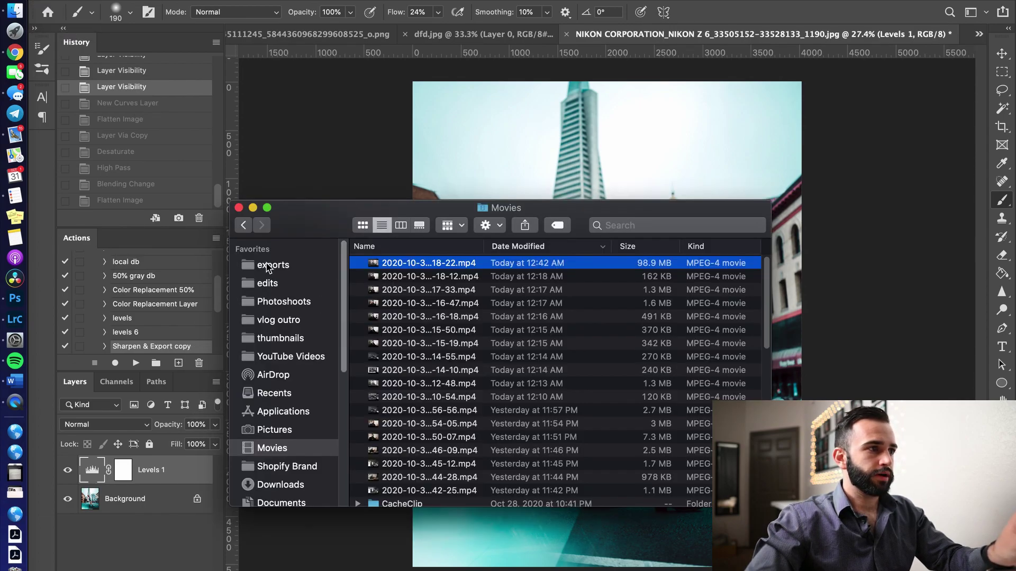
{"action": "left_click_drag", "start_coordinate": [310, 226], "coordinate": [352, 205]}
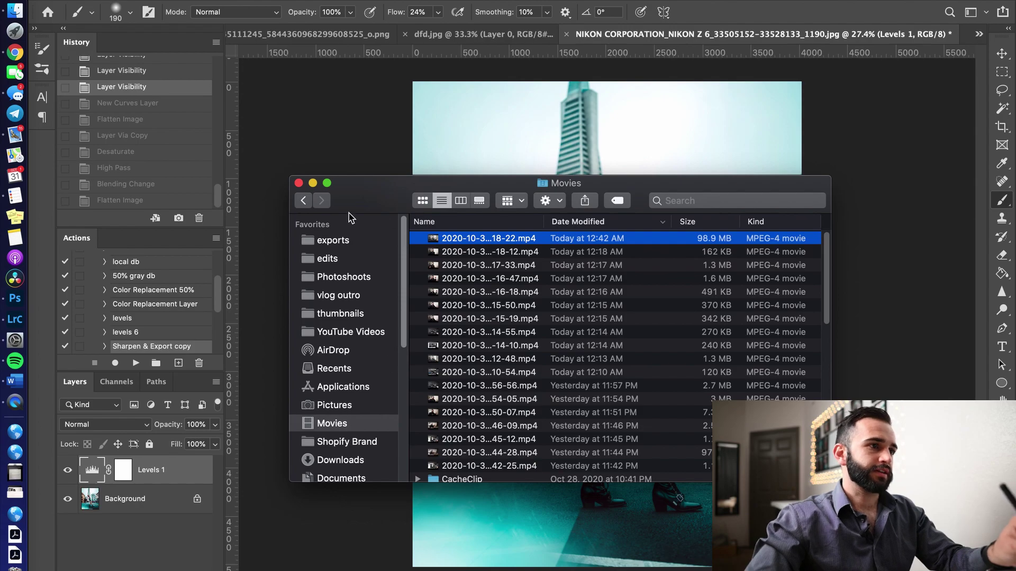
{"action": "left_click_drag", "start_coordinate": [369, 188], "coordinate": [368, 165]}
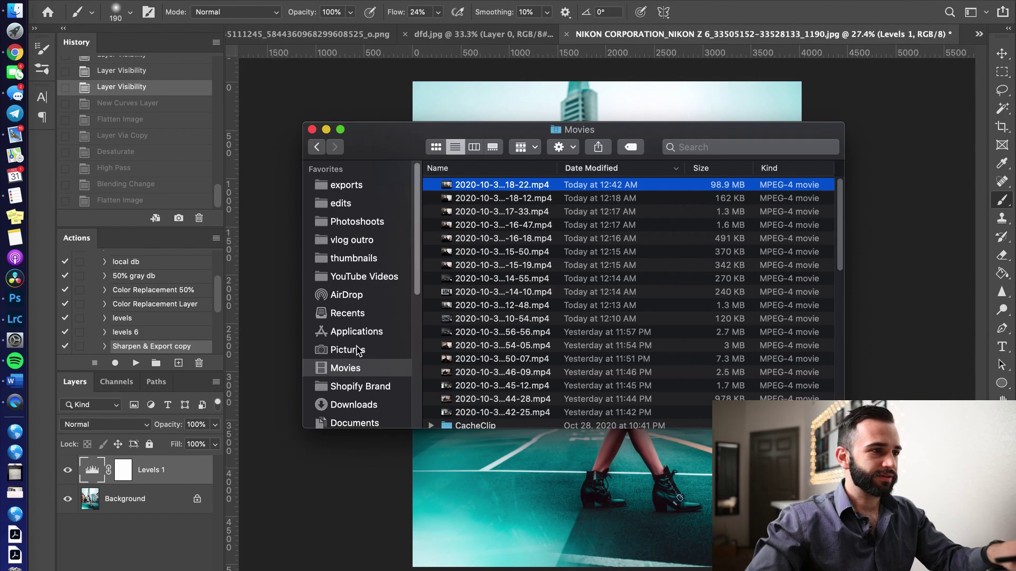
{"action": "scroll", "coordinate": [356, 349], "scroll_direction": "down", "scroll_amount": 3}
{"action": "scroll", "coordinate": [369, 311], "scroll_direction": "up", "scroll_amount": 3}
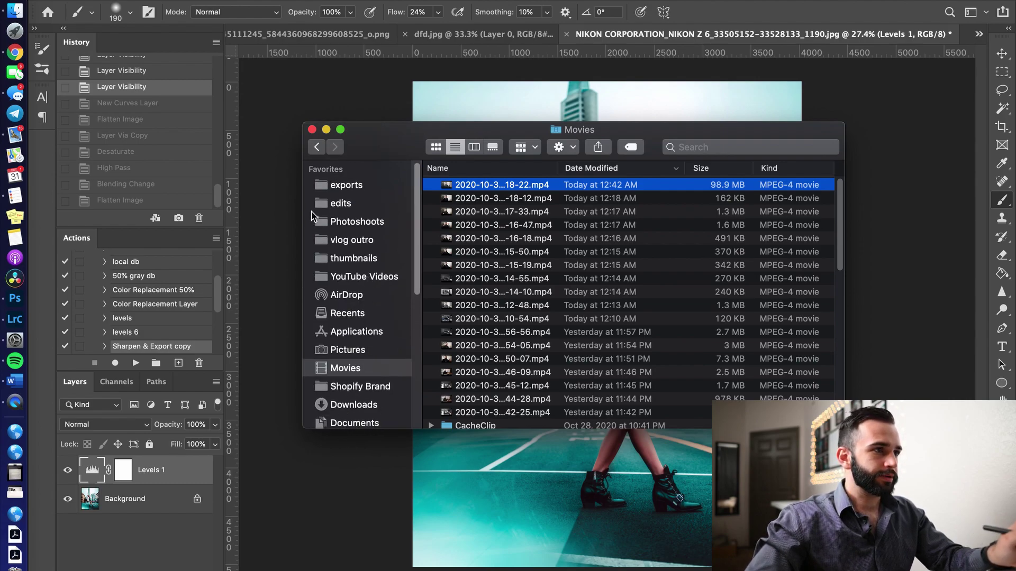
Step: Open the exported 1244.jpg from edits/sanfran as a new Photoshop document
{"action": "left_click", "coordinate": [327, 205]}
{"action": "double_click", "coordinate": [461, 187]}
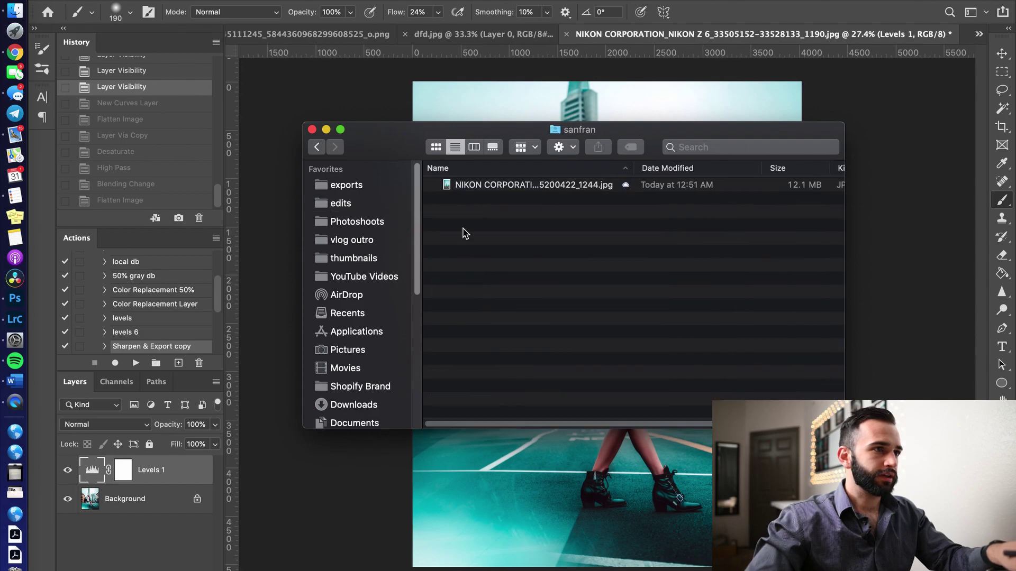
{"action": "left_click_drag", "start_coordinate": [483, 195], "coordinate": [964, 35]}
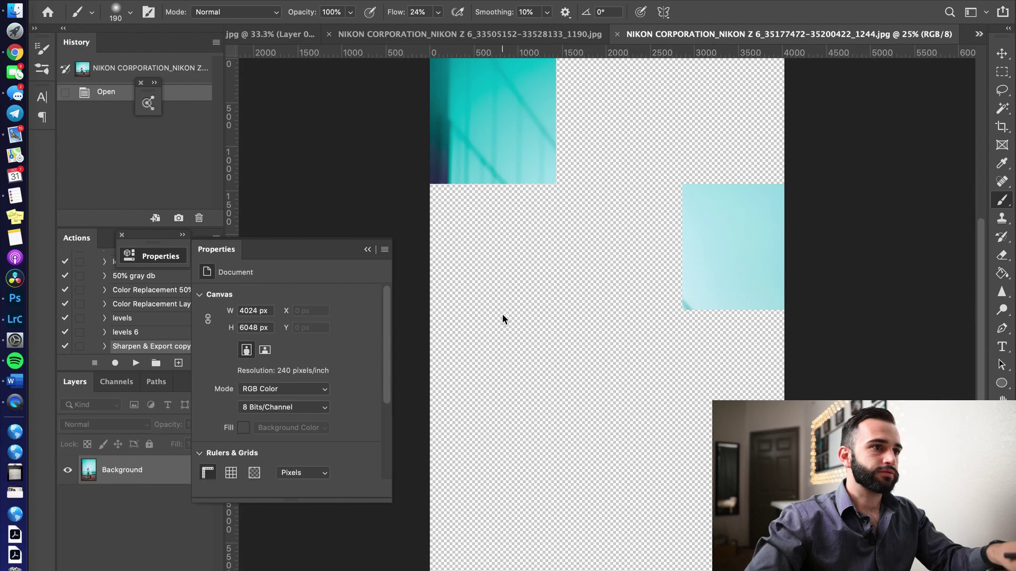
Step: Crop the photo to 4:5, repositioning and recommitting the frame to place the woman and dog
{"action": "left_click", "coordinate": [1002, 127]}
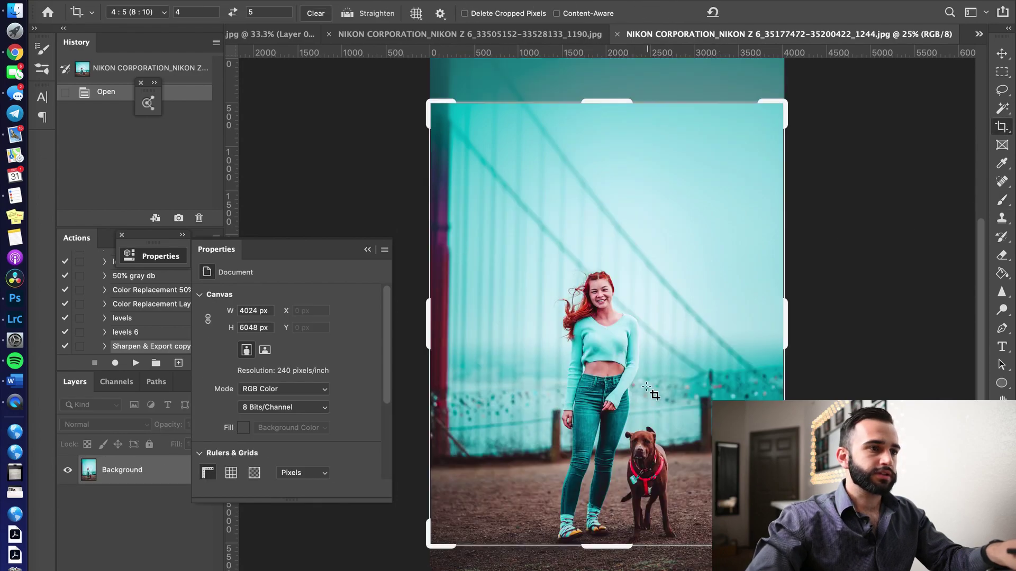
{"action": "left_click_drag", "start_coordinate": [641, 410], "coordinate": [641, 435]}
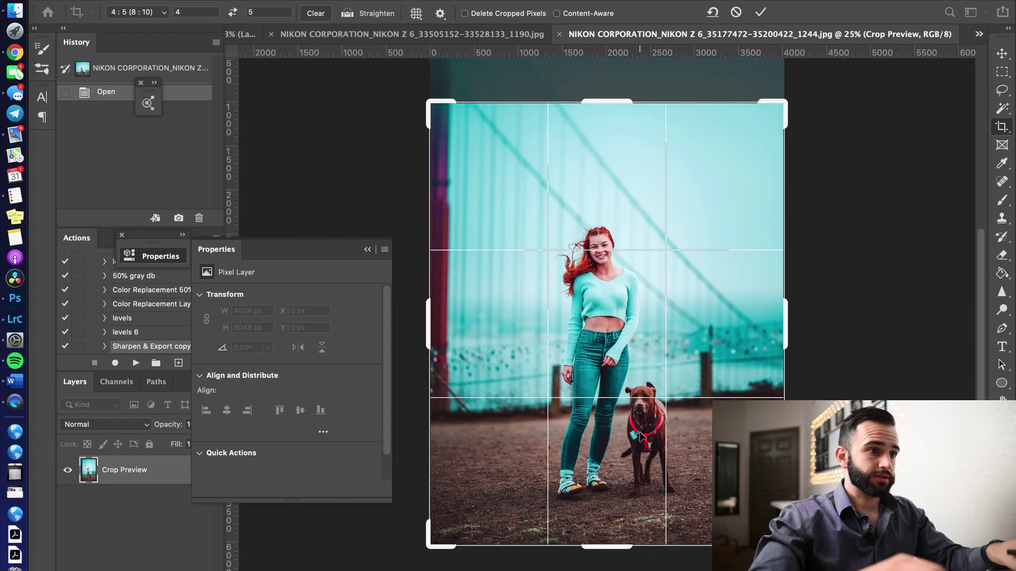
{"action": "key", "text": "Return"}
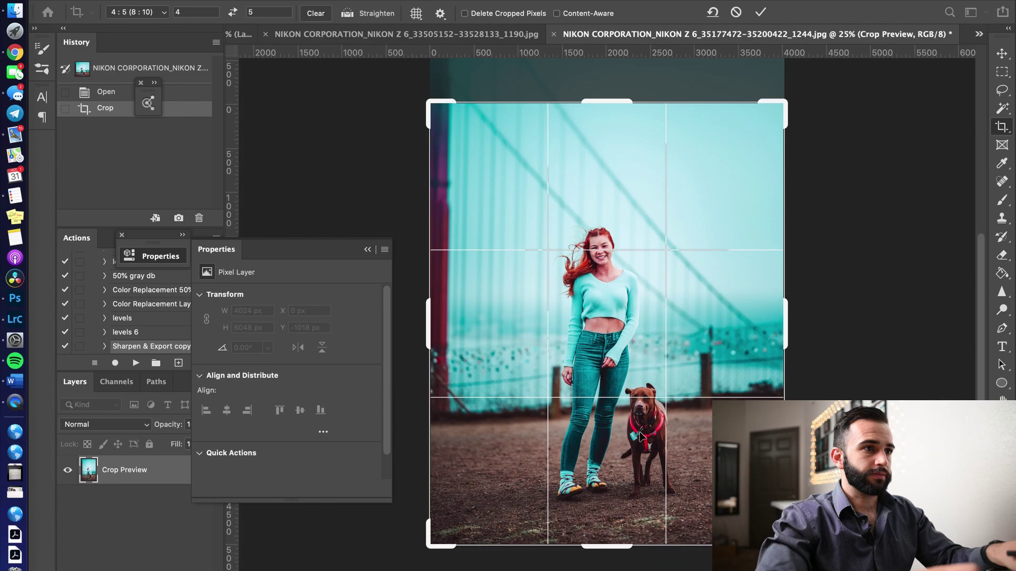
{"action": "key", "text": "Return"}
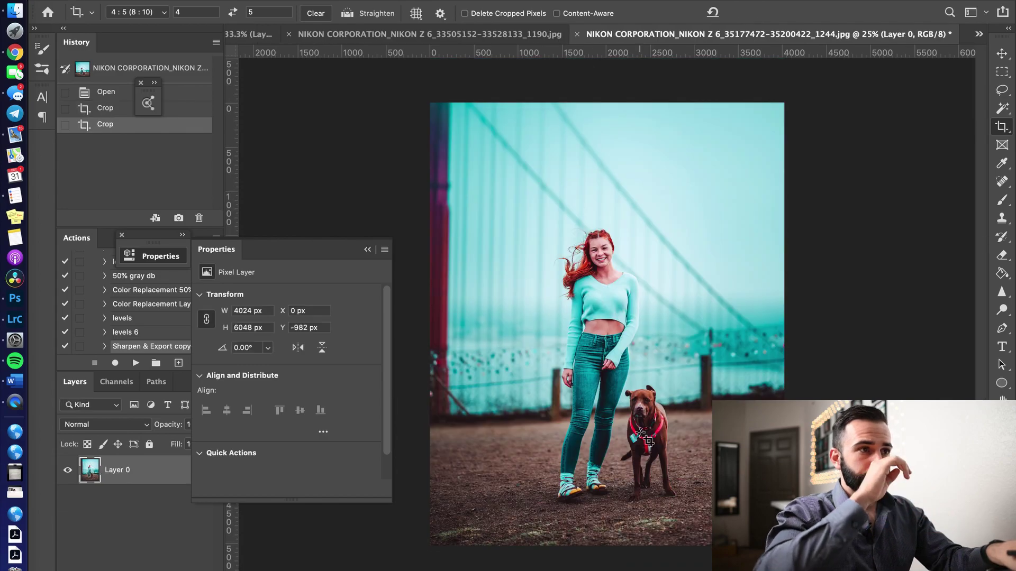
{"action": "left_click", "coordinate": [600, 255]}
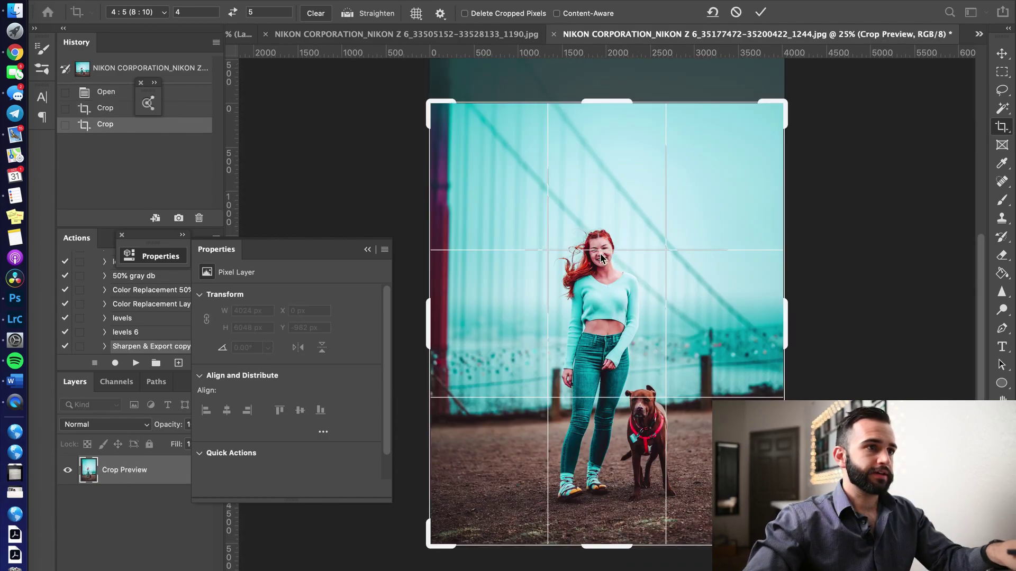
{"action": "key", "text": "Return"}
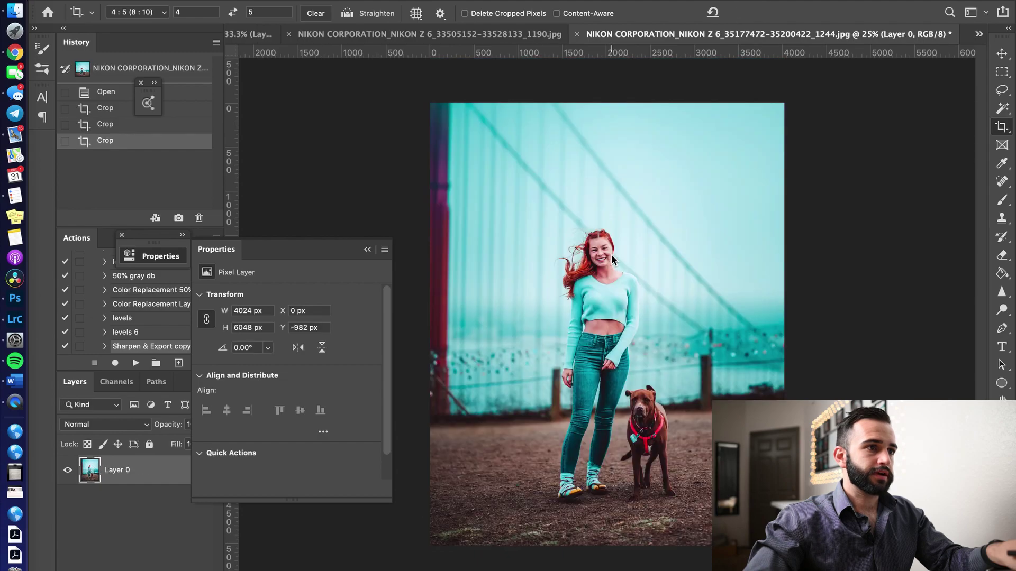
{"action": "scroll", "coordinate": [611, 255], "scroll_direction": "up", "scroll_amount": 10}
{"action": "scroll", "coordinate": [553, 257], "scroll_direction": "down", "scroll_amount": 2}
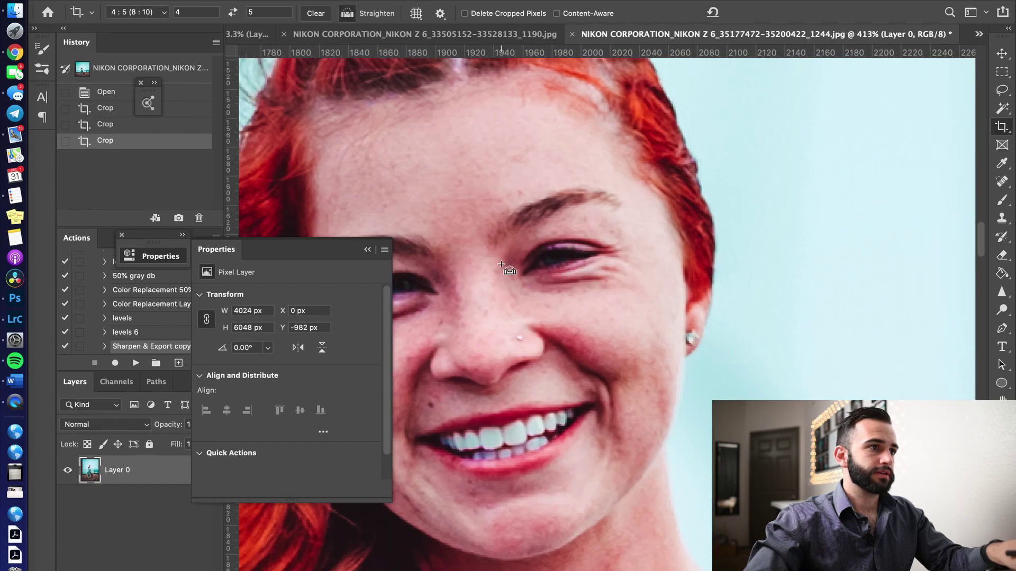
Step: Resize the Sharpen tool brush and sharpen the hair, forehead and face
{"action": "left_click", "coordinate": [367, 249]}
{"action": "left_click", "coordinate": [1002, 291]}
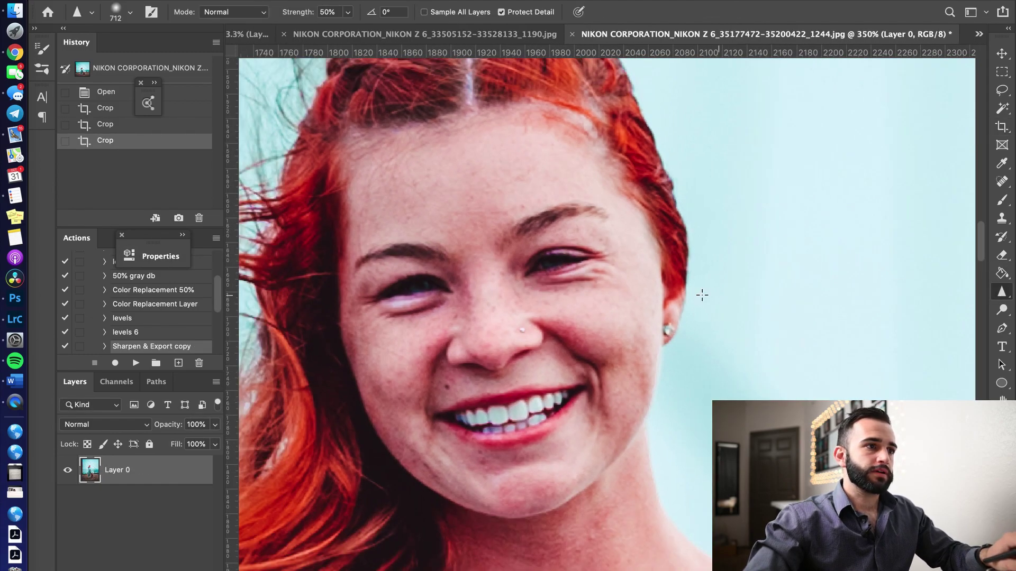
{"action": "scroll", "coordinate": [500, 286], "scroll_direction": "down", "scroll_amount": 7}
{"action": "mouse_move", "coordinate": [500, 281]}
{"action": "left_mouse_down"}
{"action": "mouse_move", "coordinate": [546, 290]}
{"action": "mouse_move", "coordinate": [503, 300]}
{"action": "mouse_move", "coordinate": [513, 320]}
{"action": "mouse_move", "coordinate": [506, 281]}
{"action": "mouse_move", "coordinate": [495, 286]}
{"action": "left_mouse_up"}
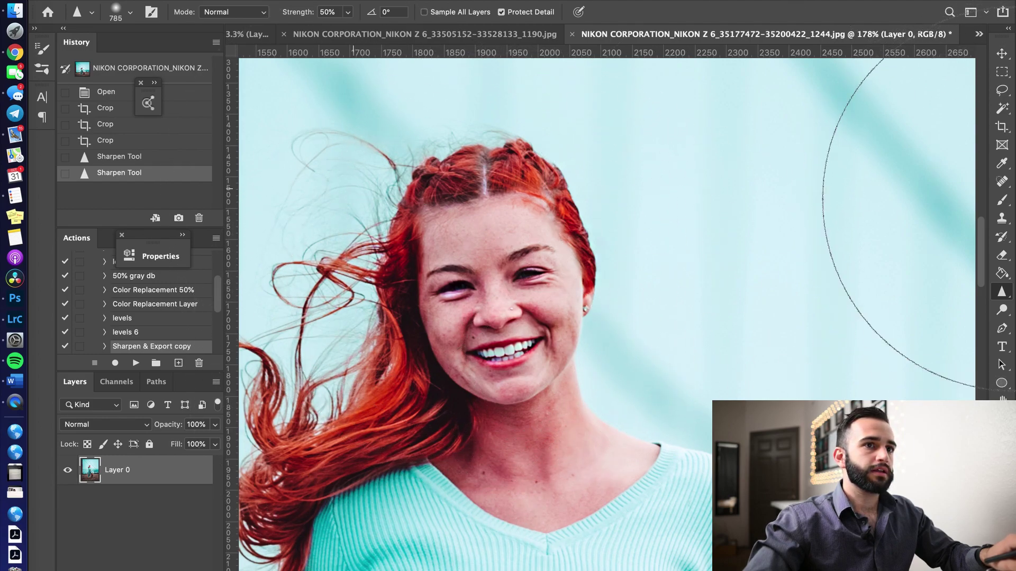
{"action": "left_click", "coordinate": [467, 249]}
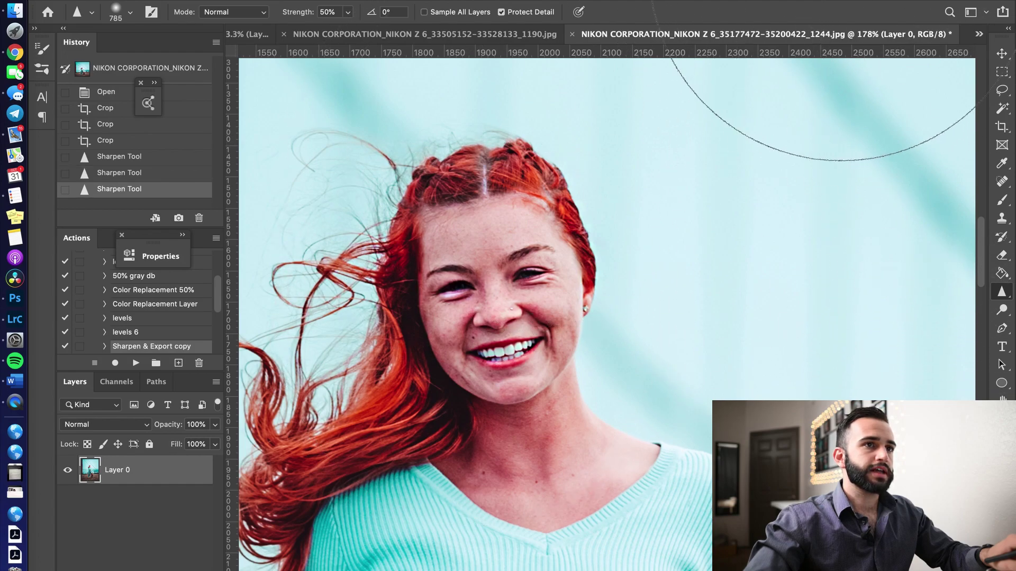
{"action": "left_click", "coordinate": [526, 164]}
{"action": "scroll", "coordinate": [599, 282], "scroll_direction": "up", "scroll_amount": 10}
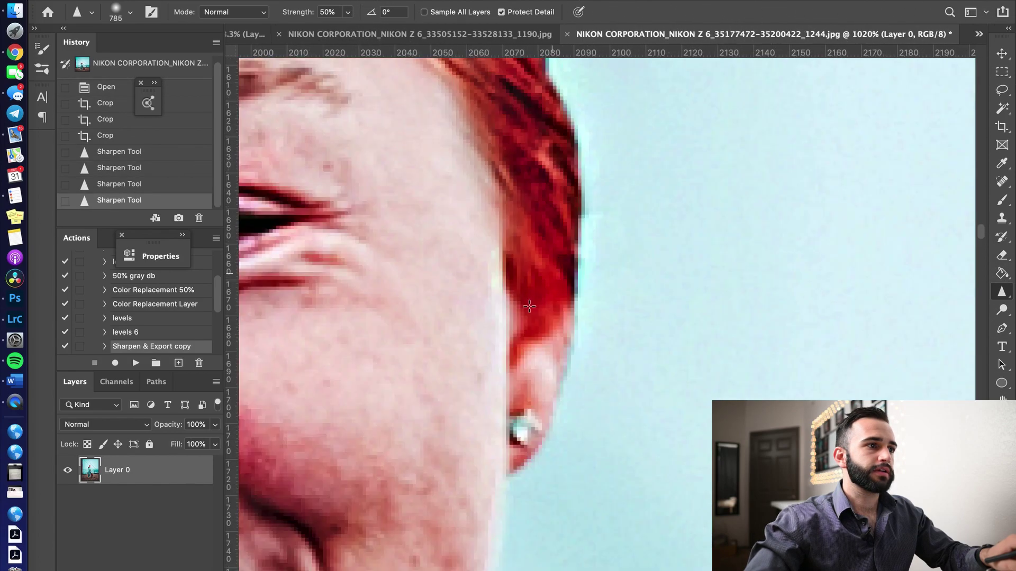
{"action": "left_click", "coordinate": [529, 307]}
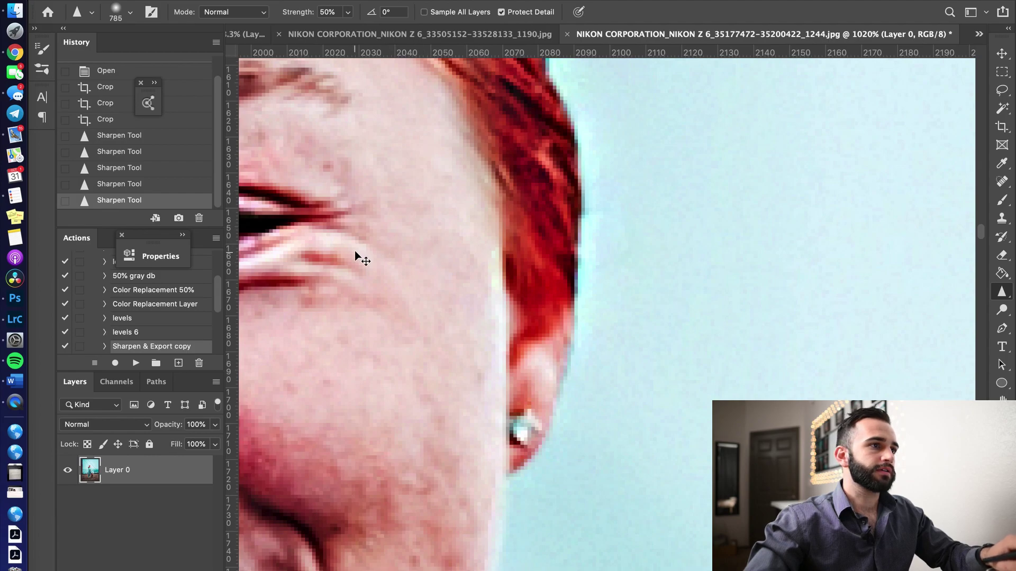
{"action": "scroll", "coordinate": [423, 238], "scroll_direction": "down", "scroll_amount": 8}
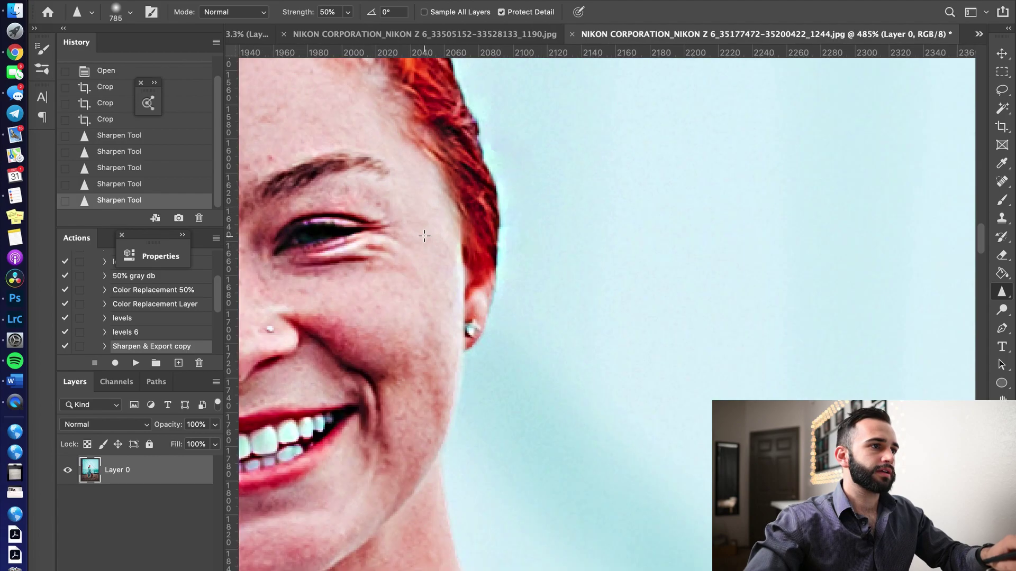
{"action": "left_click_drag", "start_coordinate": [431, 243], "coordinate": [572, 248]}
{"action": "left_click_drag", "start_coordinate": [476, 280], "coordinate": [611, 281]}
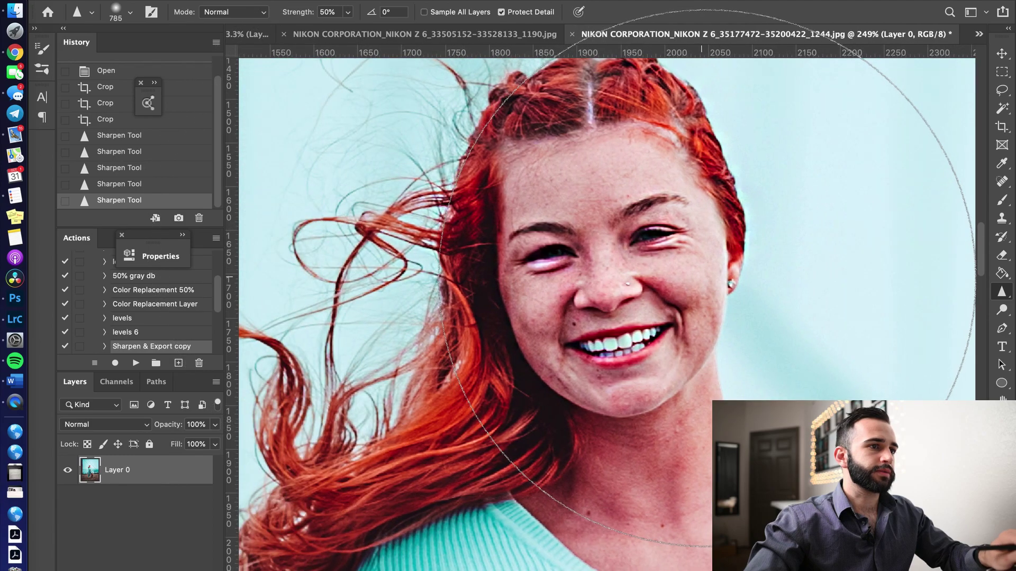
Step: Compare the sharpening with undo/redo and step back to discard the heavier passes
{"action": "key", "text": "super+z"}
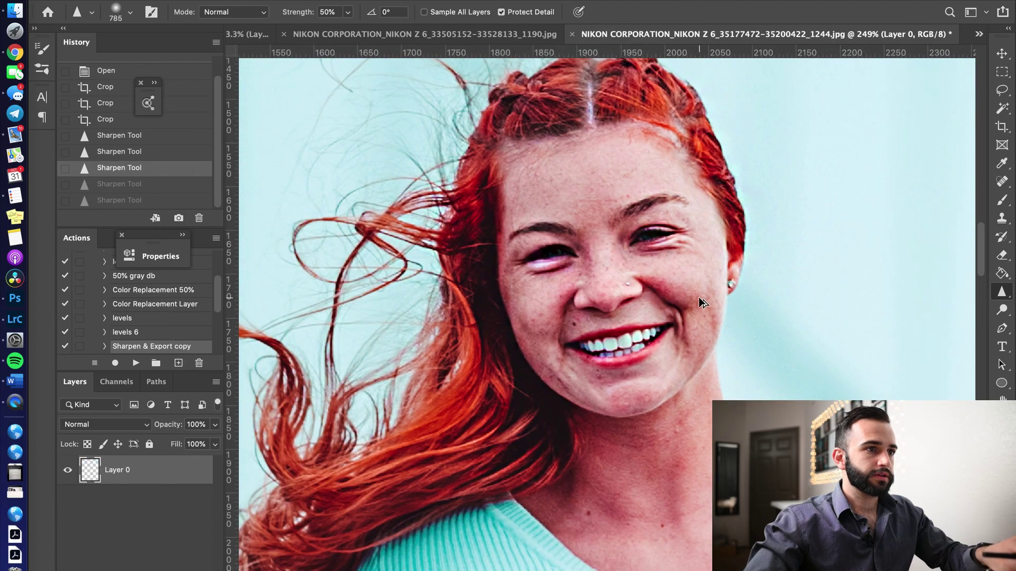
{"action": "key", "text": "super+z"}
{"action": "key", "text": "super+z"}
{"action": "key", "text": "super+z"}
{"action": "key", "text": "shift+super+z"}
{"action": "key", "text": "shift+super+z"}
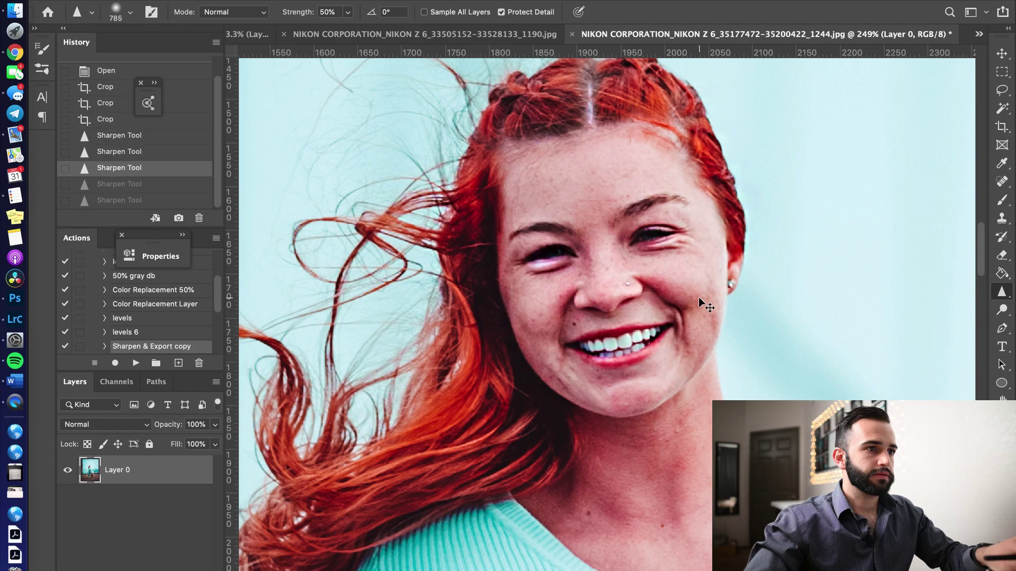
{"action": "key", "text": "super+z"}
{"action": "key", "text": "shift+super+z"}
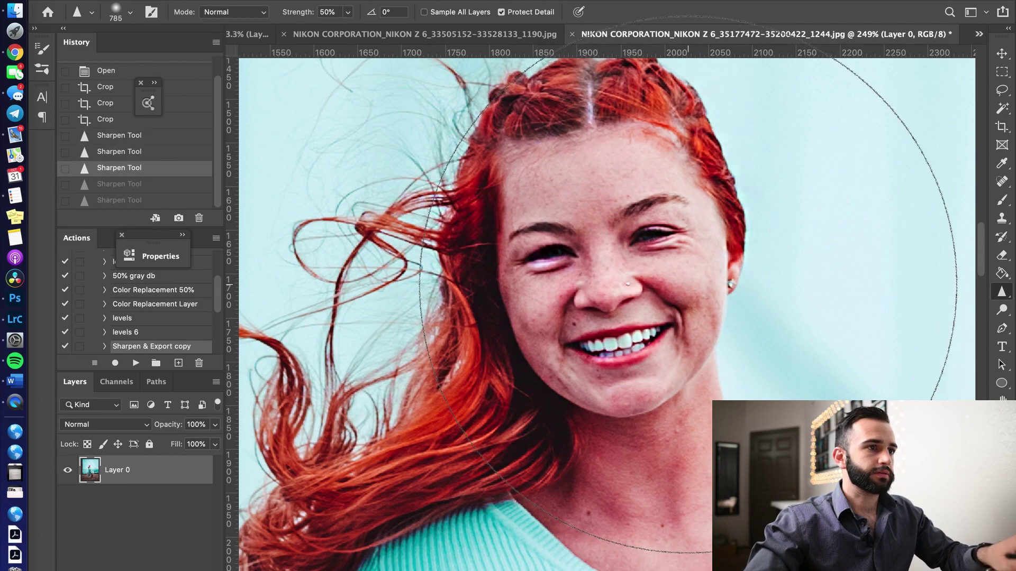
{"action": "scroll", "coordinate": [687, 292], "scroll_direction": "down", "scroll_amount": 5}
{"action": "scroll", "coordinate": [615, 320], "scroll_direction": "down", "scroll_amount": 3}
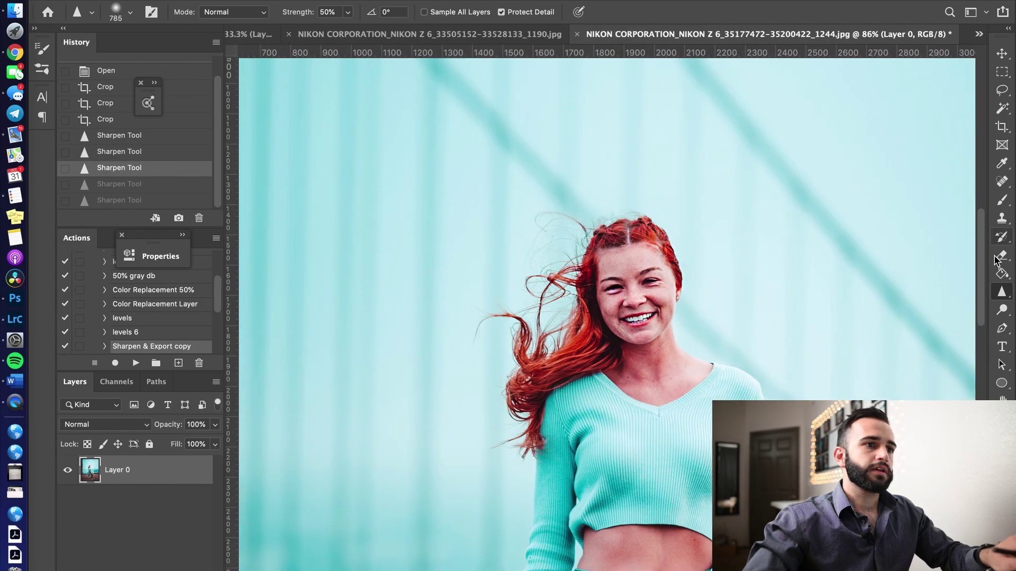
{"action": "key", "text": "super+z"}
{"action": "key", "text": "shift+super+z"}
{"action": "key", "text": "super+z"}
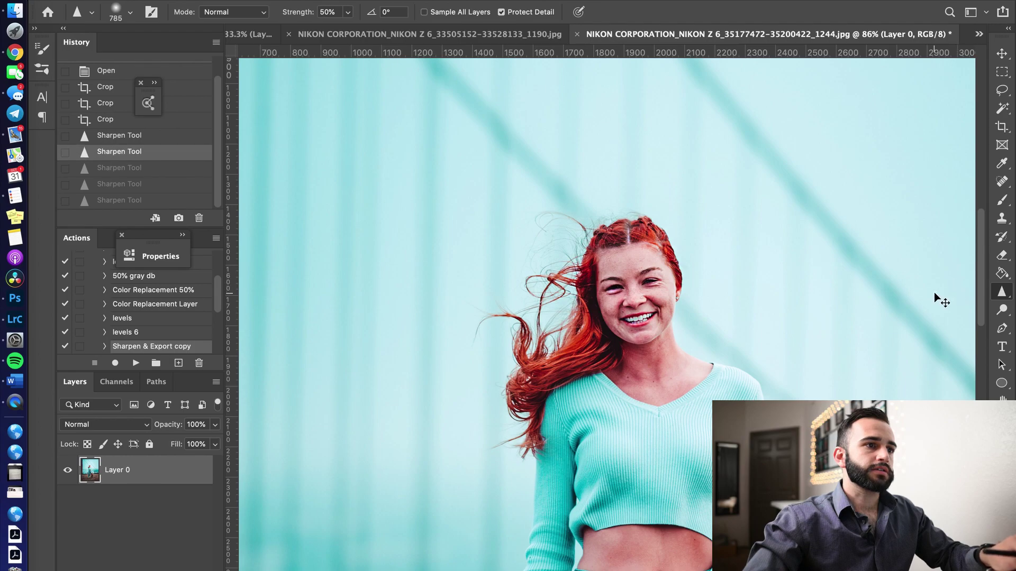
{"action": "key", "text": "shift+super+z"}
{"action": "key", "text": "super+z"}
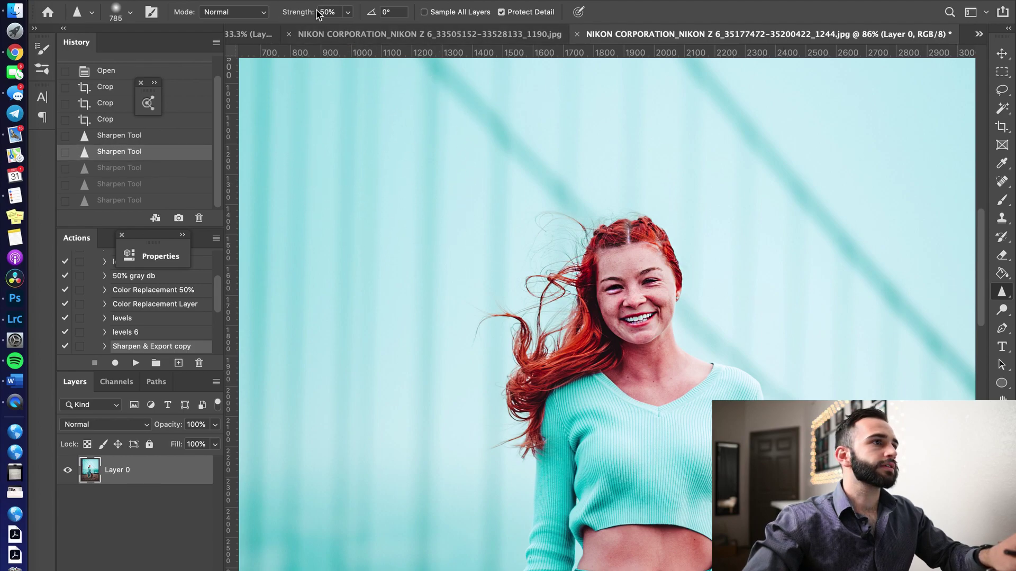
Step: Lower sharpening strength to 29% and re-sharpen across the face
{"action": "left_click_drag", "start_coordinate": [288, 13], "coordinate": [290, 13]}
{"action": "scroll", "coordinate": [690, 236], "scroll_direction": "up", "scroll_amount": 3}
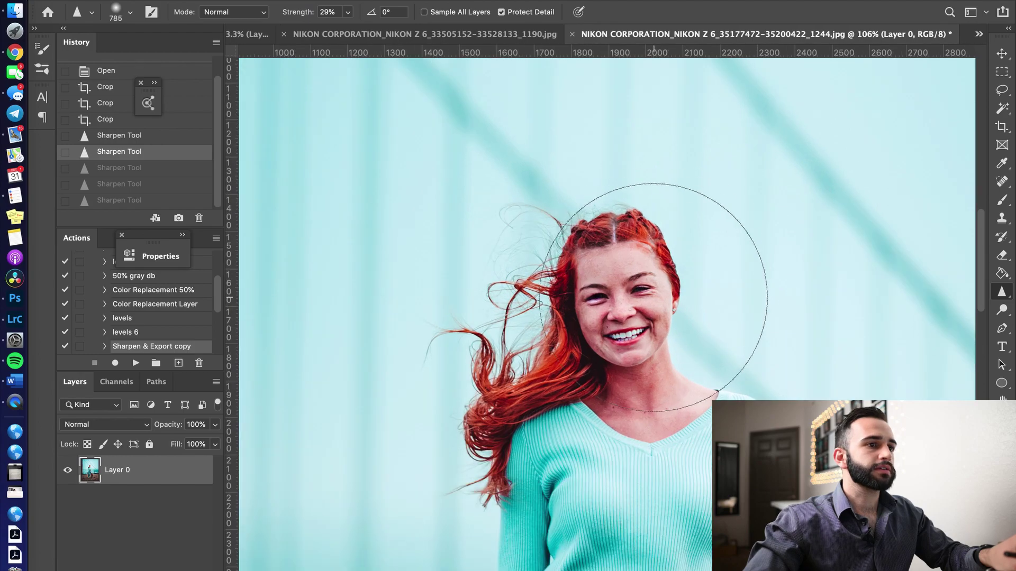
{"action": "left_click", "coordinate": [632, 302]}
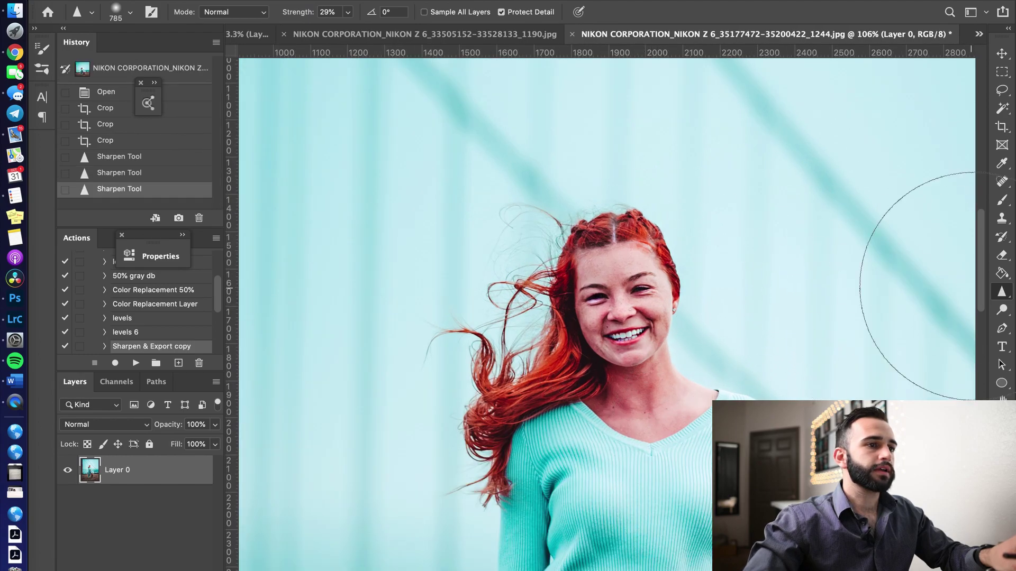
{"action": "left_click", "coordinate": [1000, 202]}
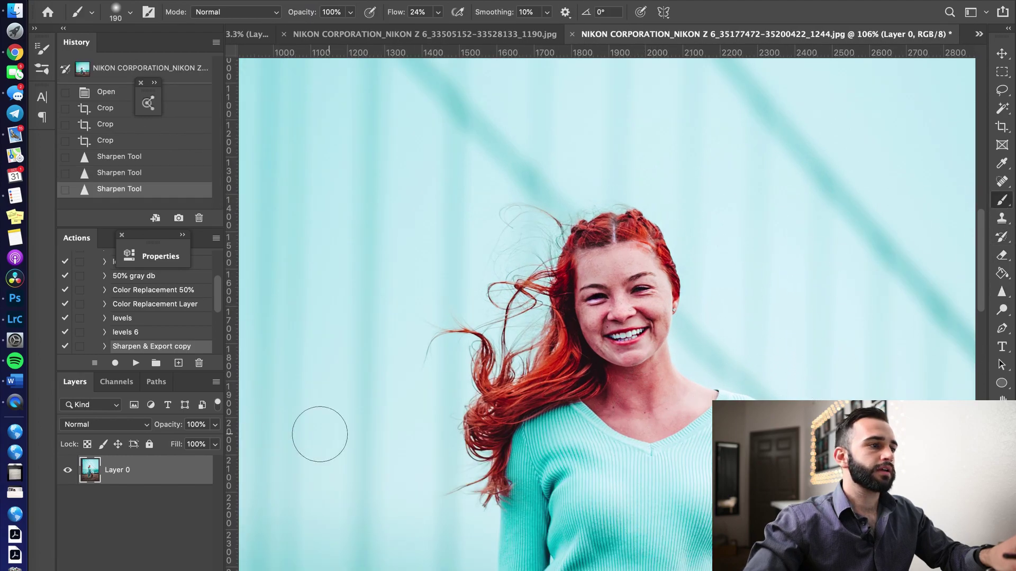
{"action": "scroll", "coordinate": [662, 276], "scroll_direction": "up", "scroll_amount": 3}
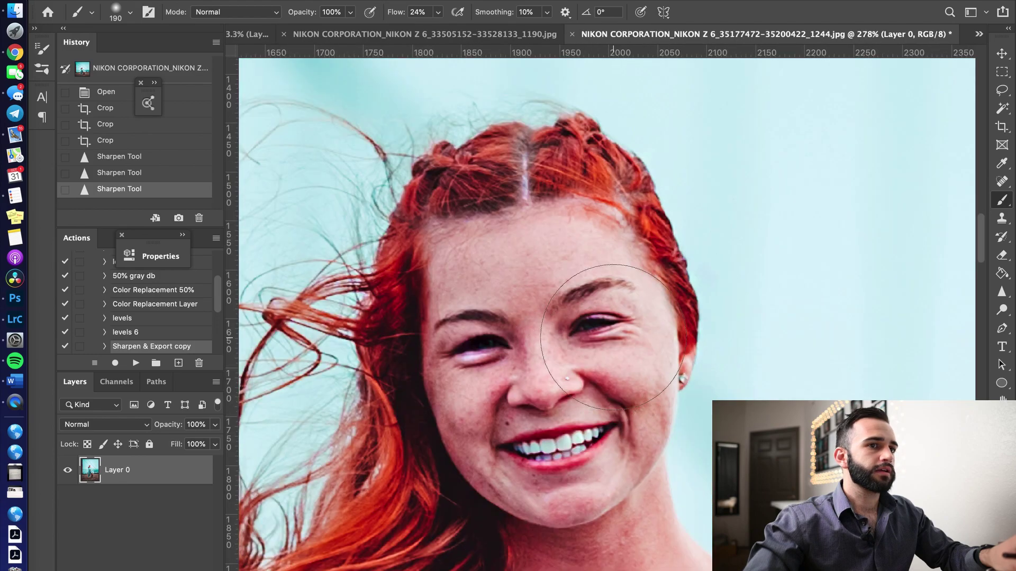
{"action": "left_click", "coordinate": [1001, 292]}
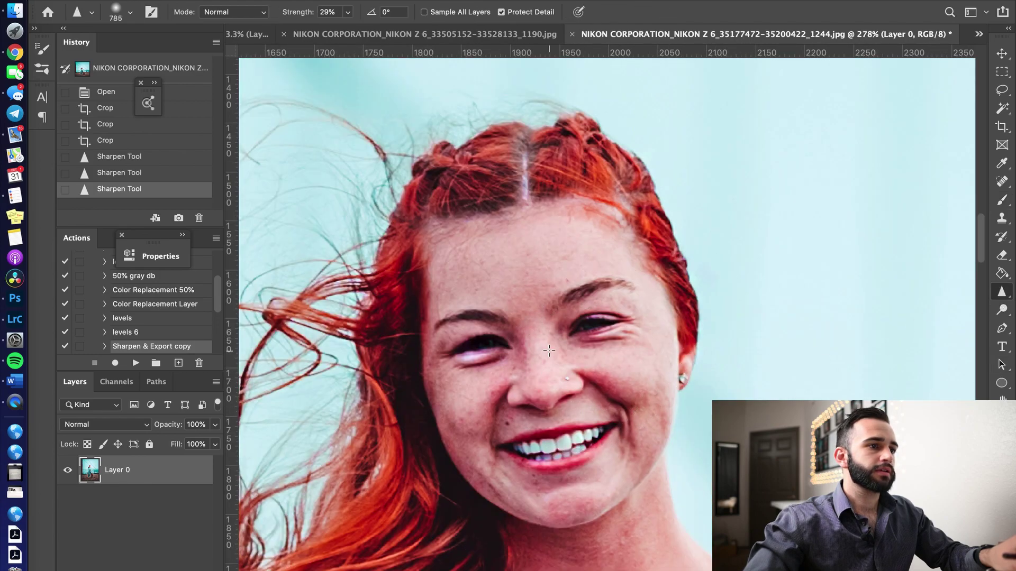
{"action": "left_click_drag", "start_coordinate": [549, 351], "coordinate": [548, 363]}
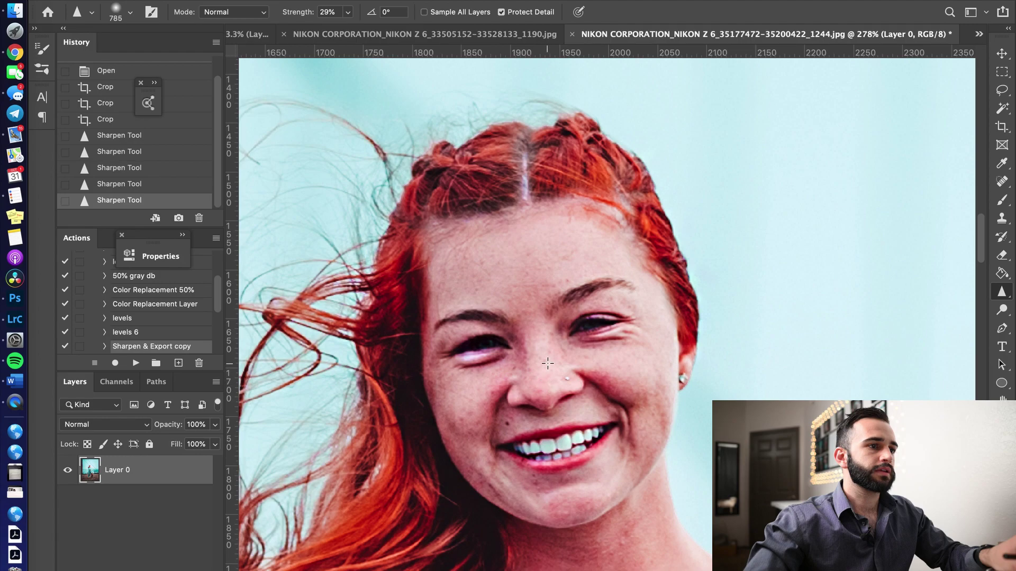
{"action": "left_click", "coordinate": [1002, 200]}
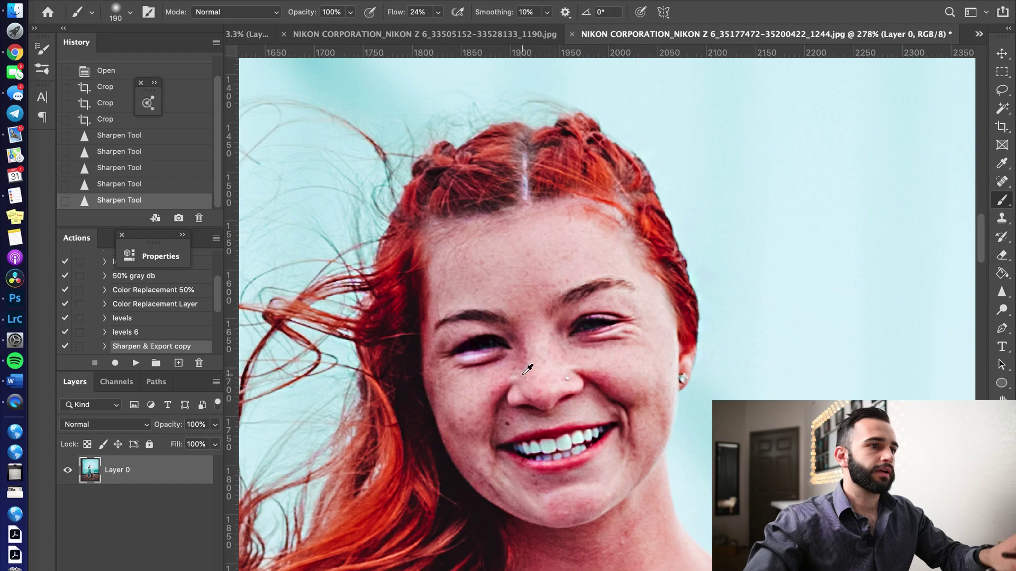
{"action": "scroll", "coordinate": [530, 367], "scroll_direction": "down", "scroll_amount": 6}
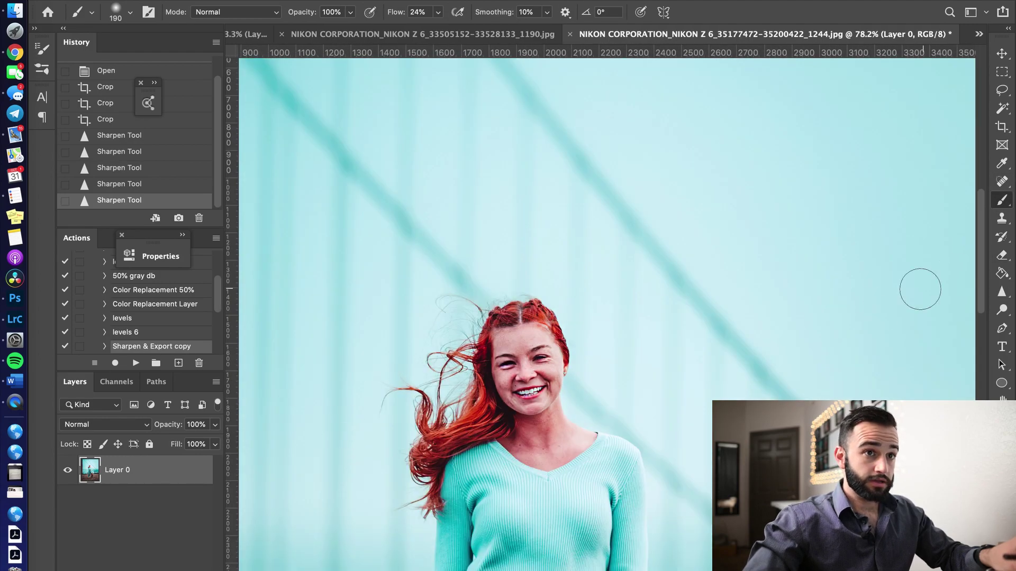
Step: Add a new layer set to the Color blend mode
{"action": "key", "text": "super+shift+alt+n"}
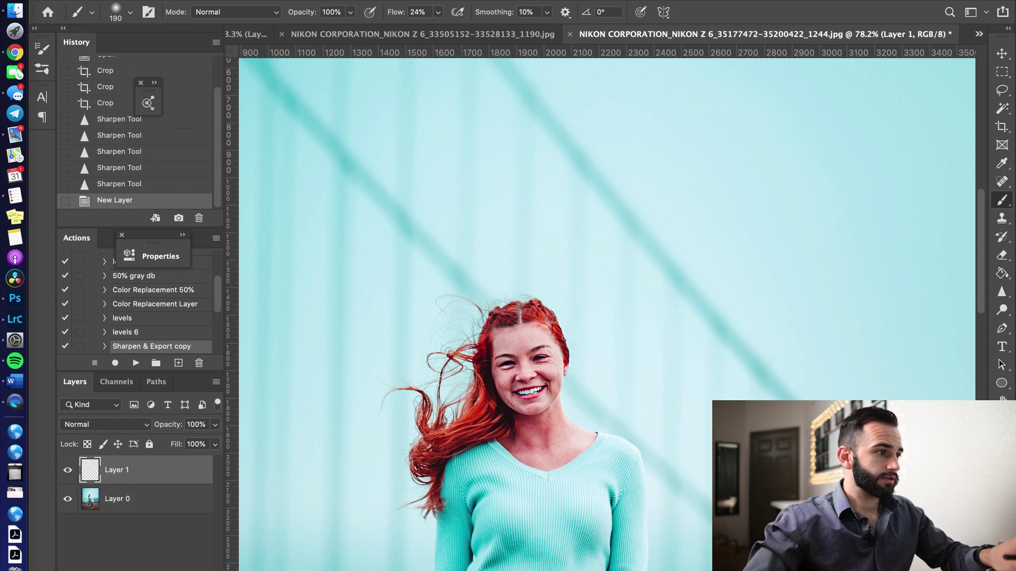
{"action": "left_click", "coordinate": [104, 424]}
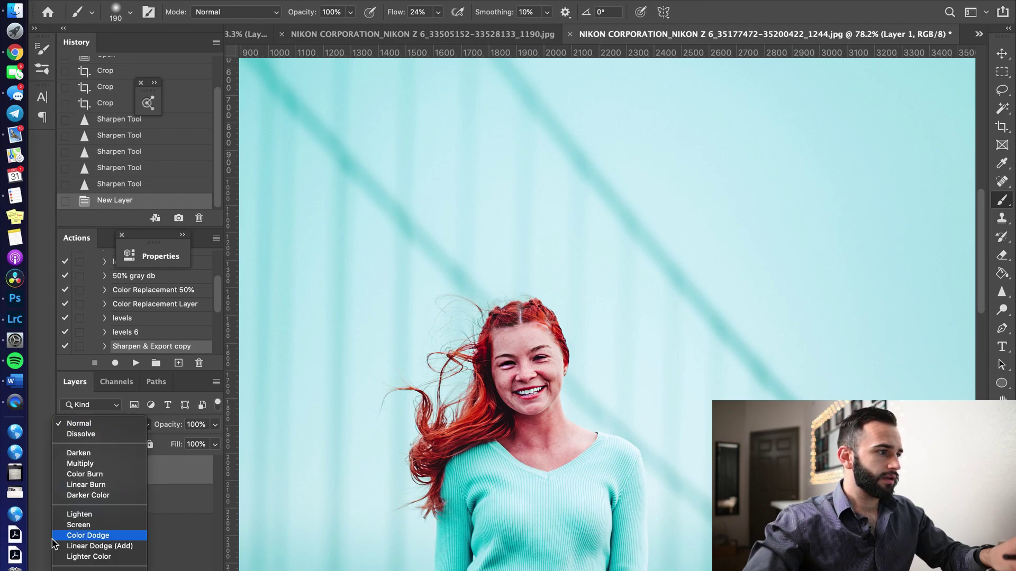
{"action": "left_click", "coordinate": [74, 570]}
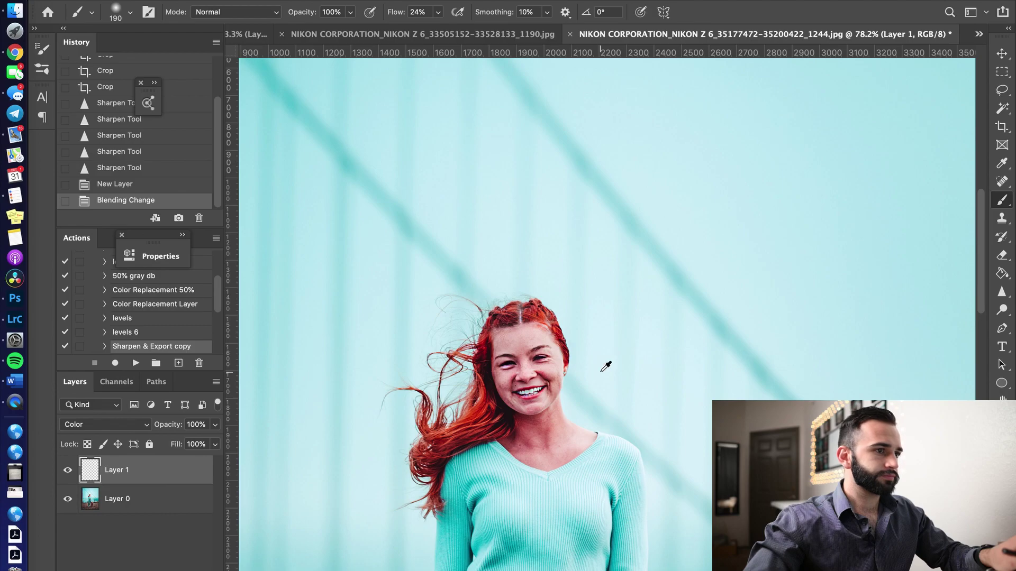
{"action": "scroll", "coordinate": [468, 352], "scroll_direction": "up", "scroll_amount": 10}
{"action": "scroll", "coordinate": [754, 450], "scroll_direction": "right", "scroll_amount": 5}
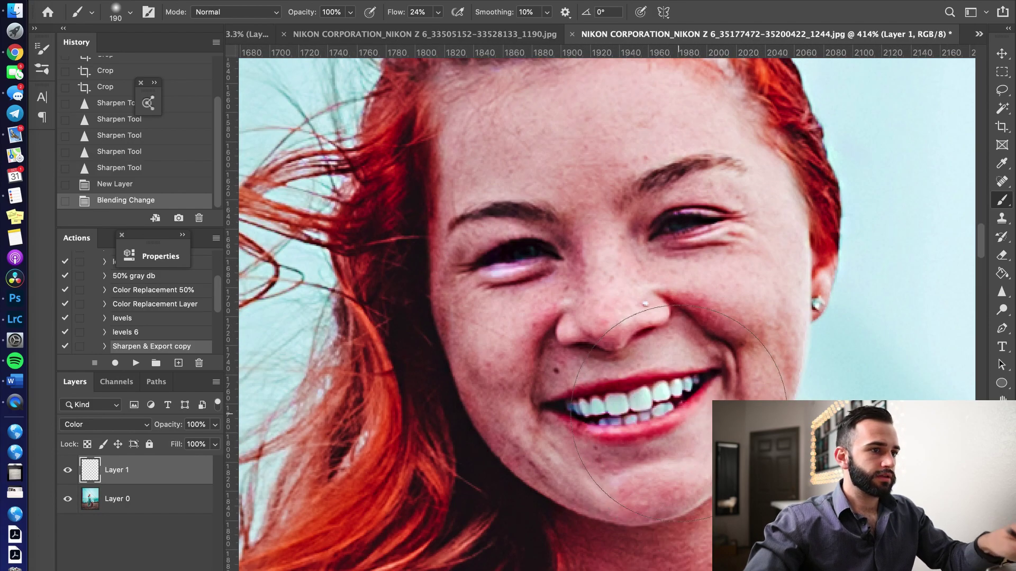
Step: With a 10-15 px brush, paint white over the upper and lower teeth
{"action": "key", "text": "bracketleft"}
{"action": "key", "text": "bracketleft"}
{"action": "key", "text": "bracketleft"}
{"action": "key", "text": "bracketleft"}
{"action": "key", "text": "bracketleft"}
{"action": "key", "text": "bracketleft"}
{"action": "key", "text": "bracketleft"}
{"action": "key", "text": "bracketleft"}
{"action": "key", "text": "bracketleft"}
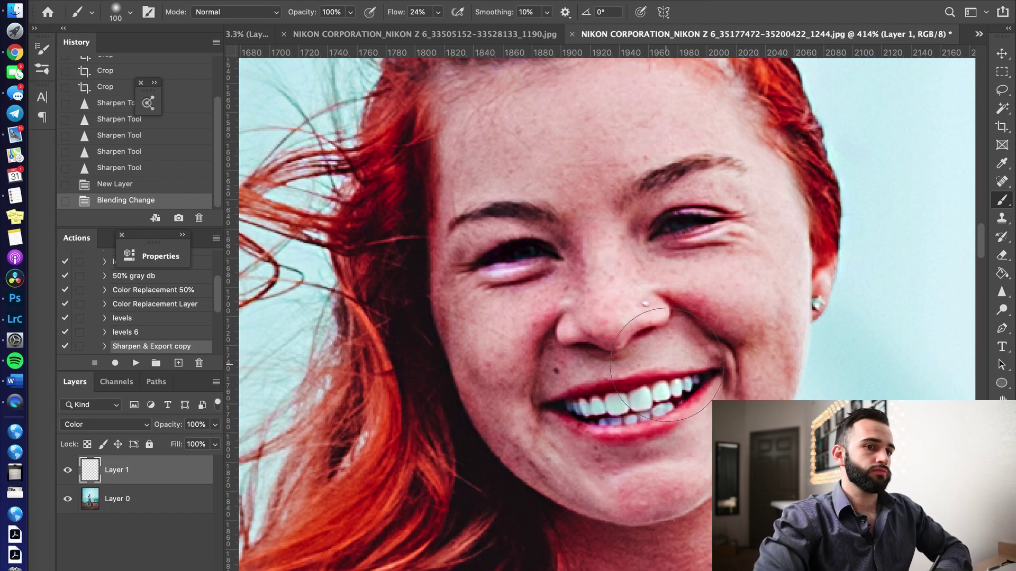
{"action": "key", "text": "bracketleft"}
{"action": "key", "text": "bracketleft"}
{"action": "key", "text": "bracketleft"}
{"action": "key", "text": "bracketleft"}
{"action": "key", "text": "bracketleft"}
{"action": "key", "text": "bracketleft"}
{"action": "key", "text": "bracketleft"}
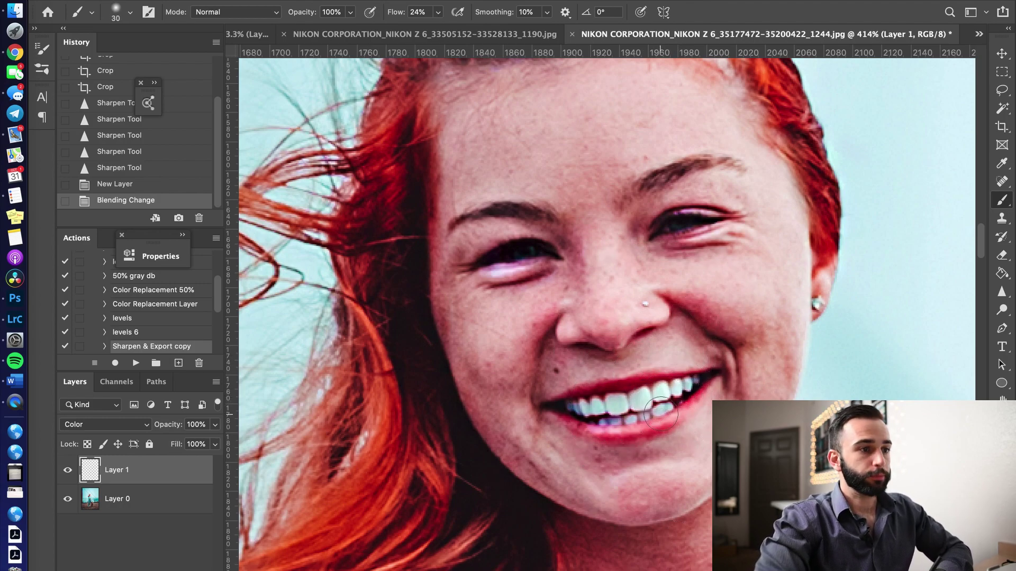
{"action": "key", "text": "bracketleft"}
{"action": "key", "text": "bracketleft"}
{"action": "key", "text": "bracketleft"}
{"action": "key", "text": "bracketleft"}
{"action": "mouse_move", "coordinate": [614, 403]}
{"action": "left_mouse_down"}
{"action": "mouse_move", "coordinate": [687, 384]}
{"action": "mouse_move", "coordinate": [582, 409]}
{"action": "mouse_move", "coordinate": [614, 418]}
{"action": "left_mouse_up"}
{"action": "key", "text": "bracketleft"}
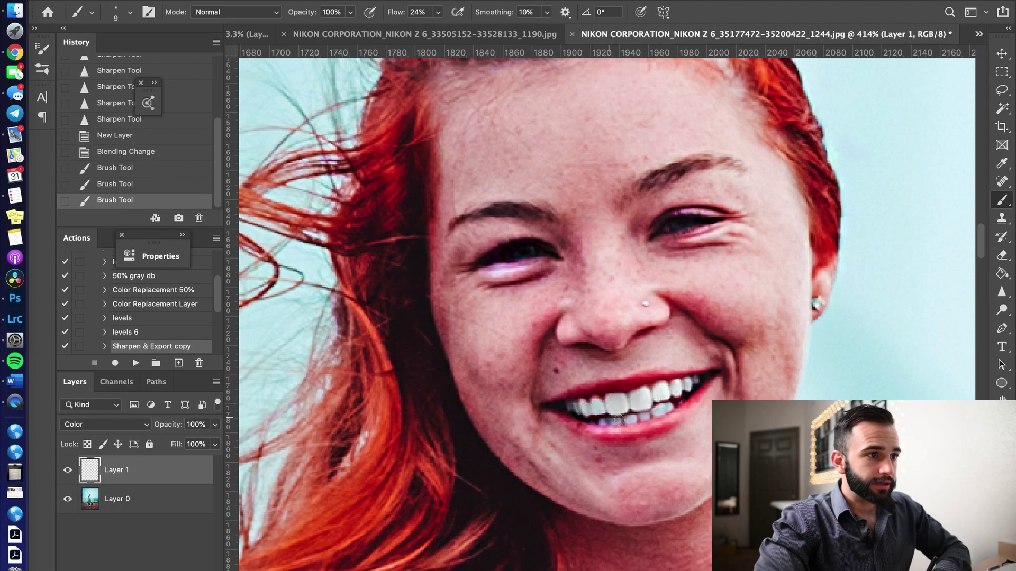
{"action": "left_click_drag", "start_coordinate": [674, 407], "coordinate": [661, 411]}
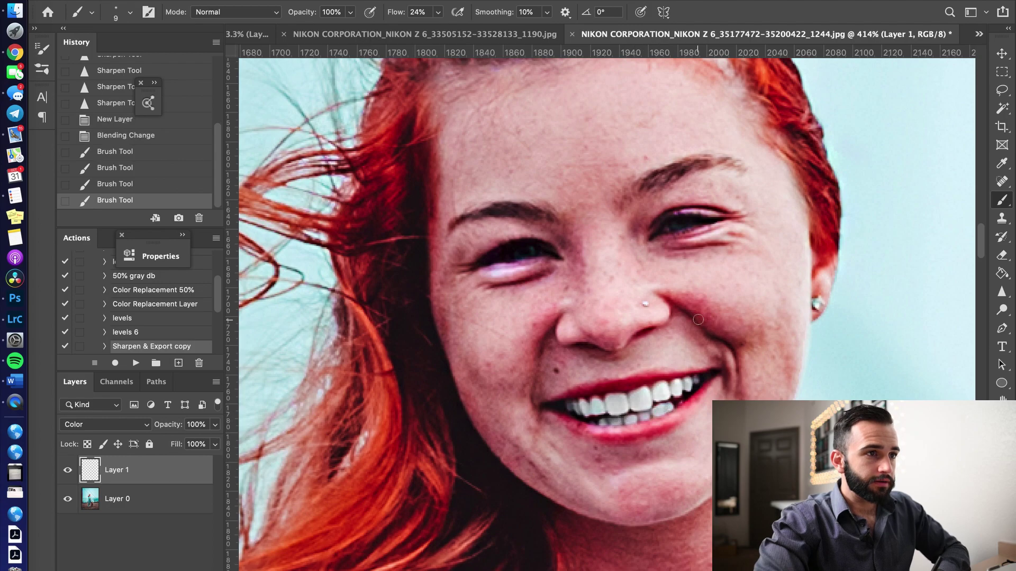
Step: Sample skin tone and paint it over the purple tint under both eyes
{"action": "mouse_move", "coordinate": [705, 235]}
{"action": "left_mouse_down"}
{"action": "mouse_move", "coordinate": [709, 258]}
{"action": "mouse_move", "coordinate": [707, 233]}
{"action": "mouse_move", "coordinate": [681, 213]}
{"action": "left_mouse_up"}
{"action": "key", "text": "bracketright"}
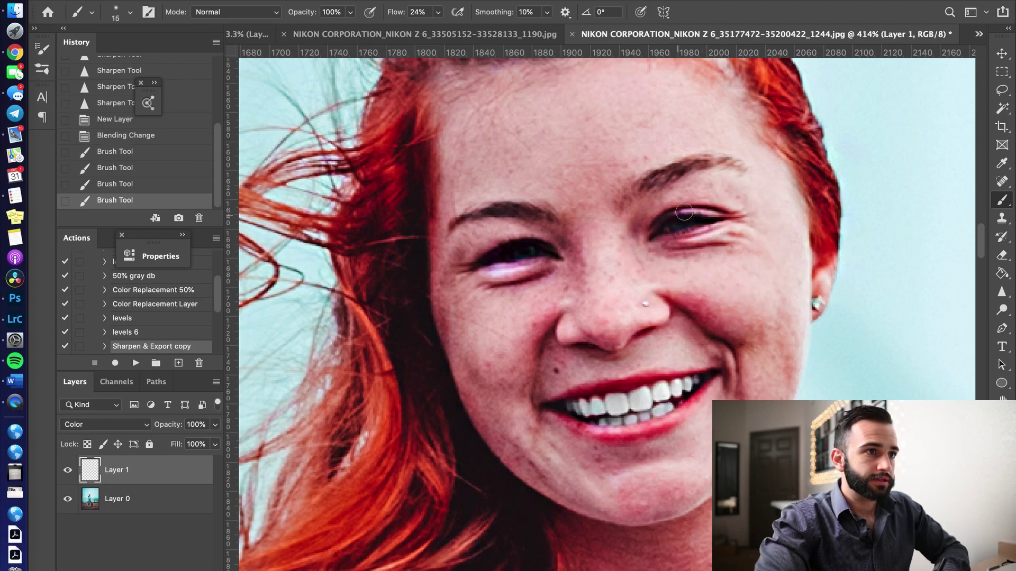
{"action": "left_click_drag", "start_coordinate": [701, 236], "coordinate": [664, 243]}
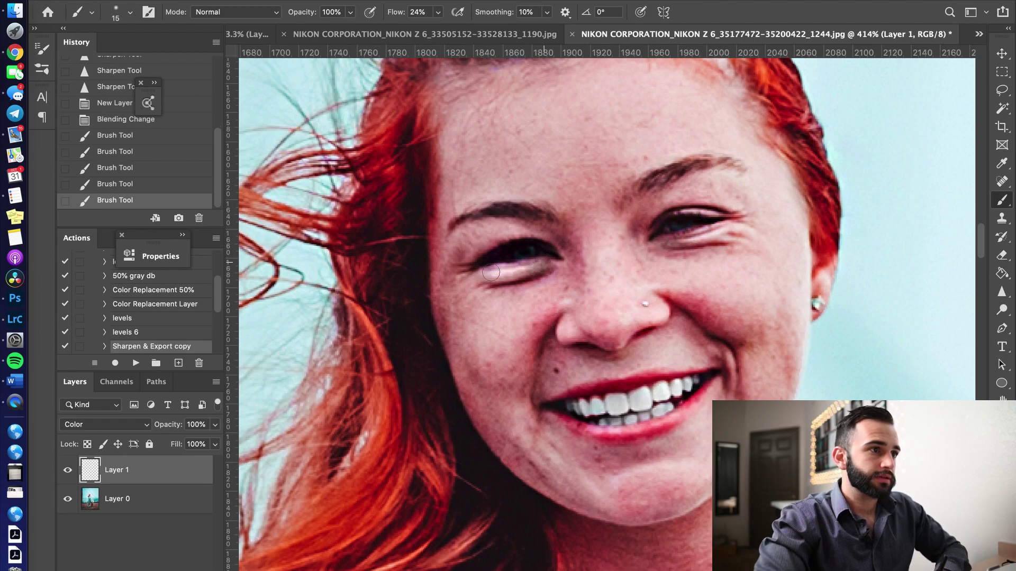
{"action": "left_click", "coordinate": [524, 283], "text": "alt"}
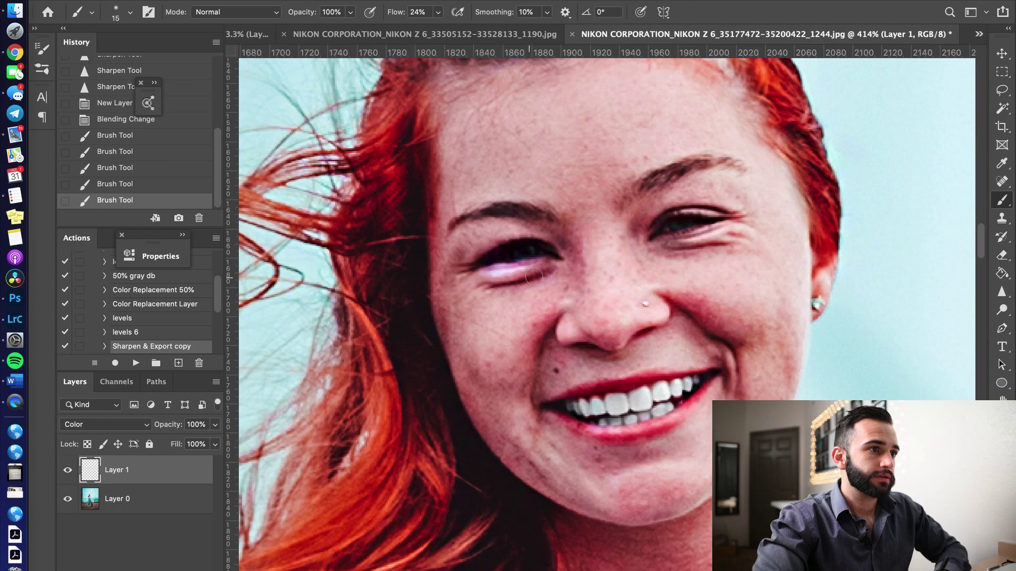
{"action": "left_click_drag", "start_coordinate": [466, 286], "coordinate": [490, 277]}
{"action": "left_click_drag", "start_coordinate": [484, 275], "coordinate": [510, 274]}
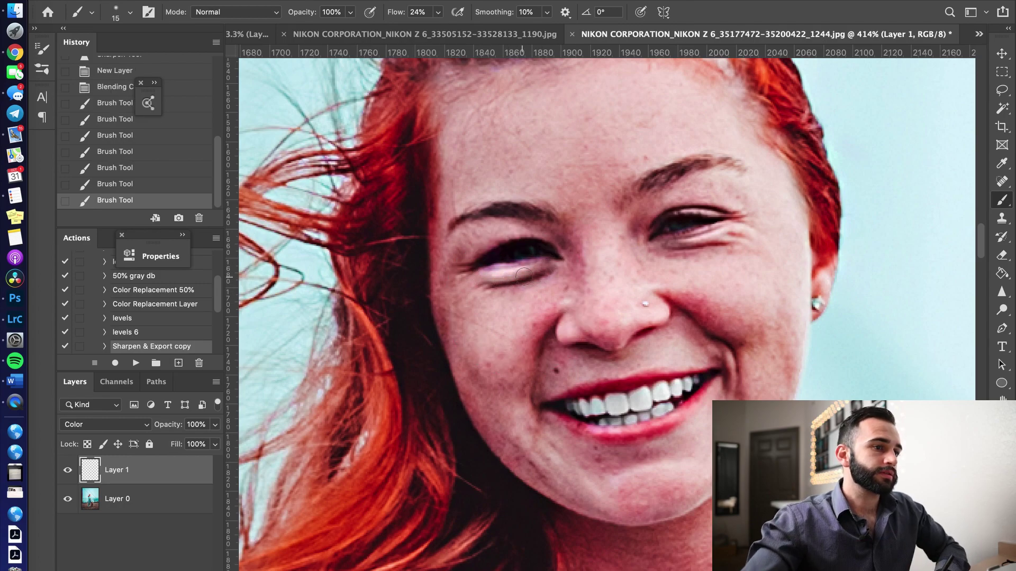
{"action": "key", "text": "super+0"}
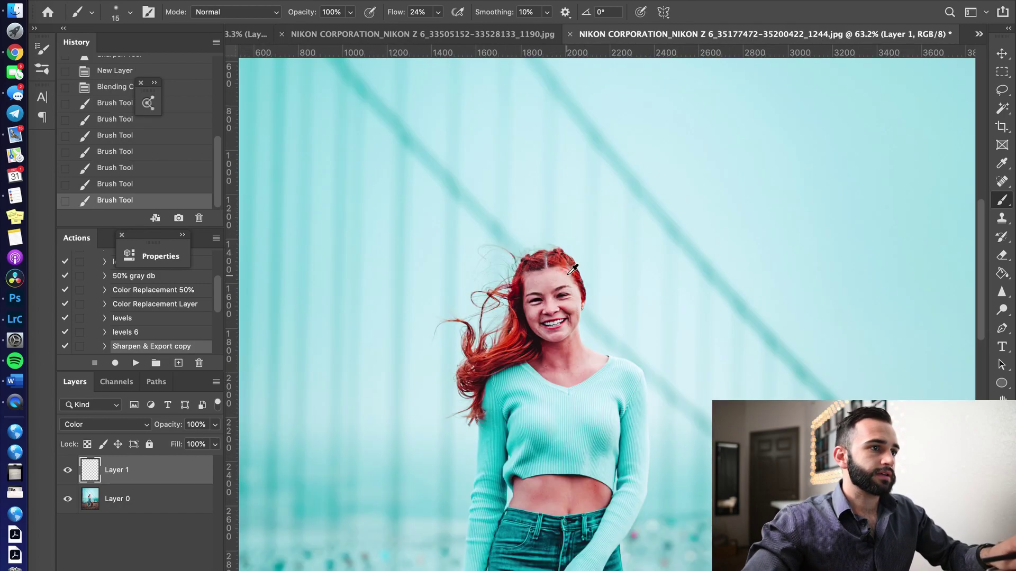
{"action": "scroll", "coordinate": [565, 276], "scroll_direction": "down", "scroll_amount": 3}
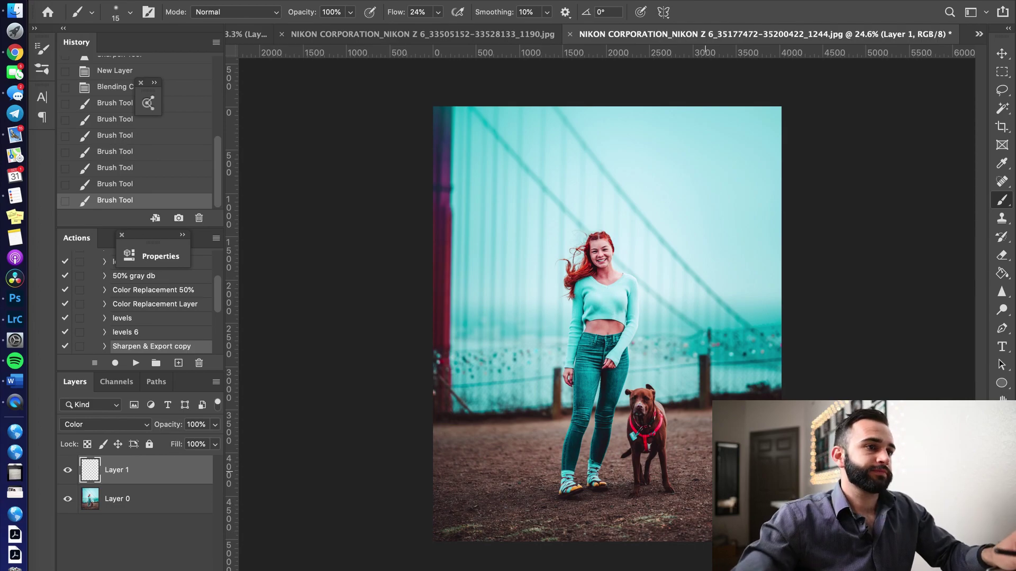
{"action": "scroll", "coordinate": [621, 241], "scroll_direction": "up", "scroll_amount": 2}
{"action": "scroll", "coordinate": [621, 242], "scroll_direction": "up", "scroll_amount": 10}
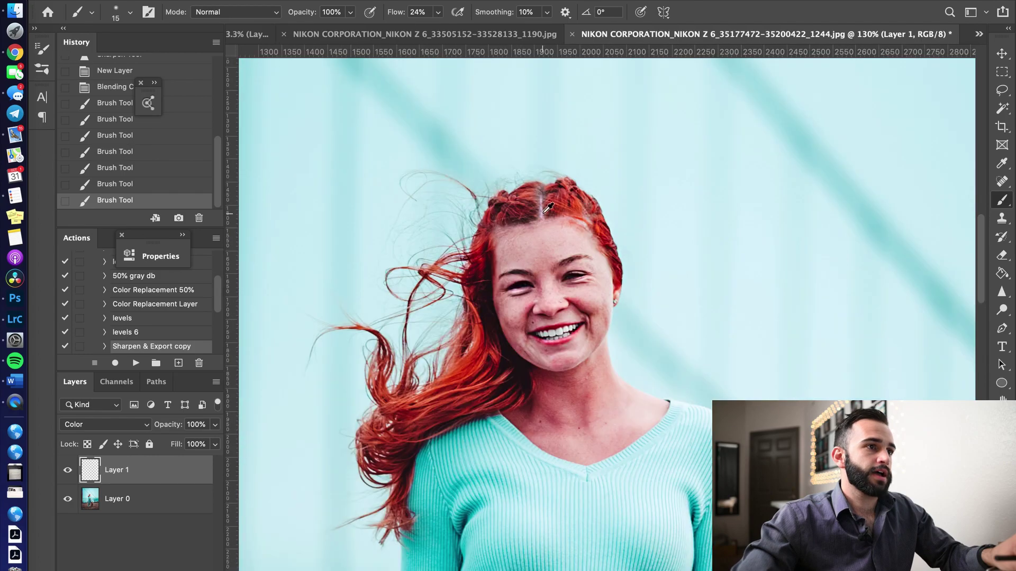
{"action": "scroll", "coordinate": [537, 246], "scroll_direction": "down", "scroll_amount": 8}
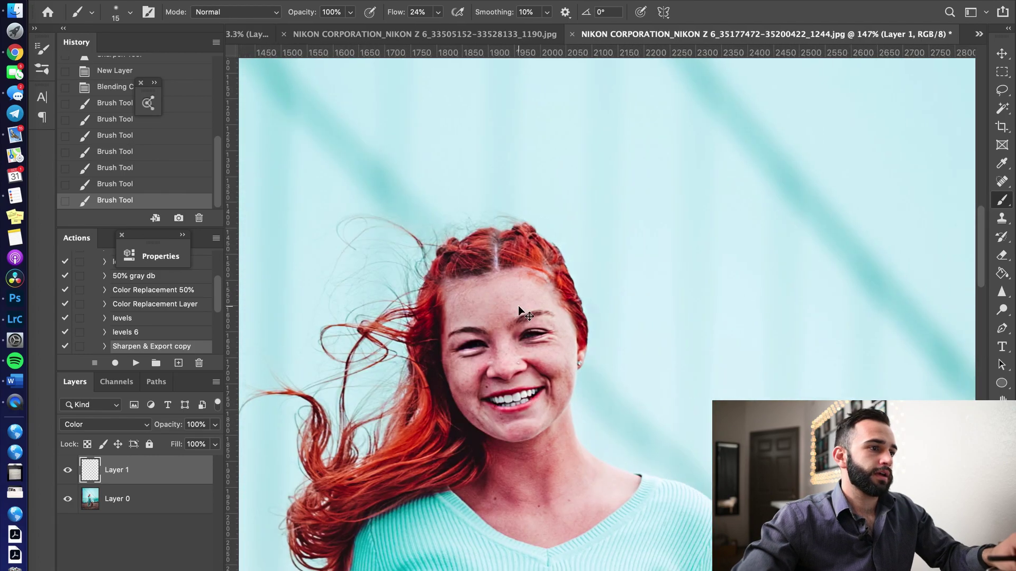
{"action": "scroll", "coordinate": [561, 289], "scroll_direction": "down", "scroll_amount": 4}
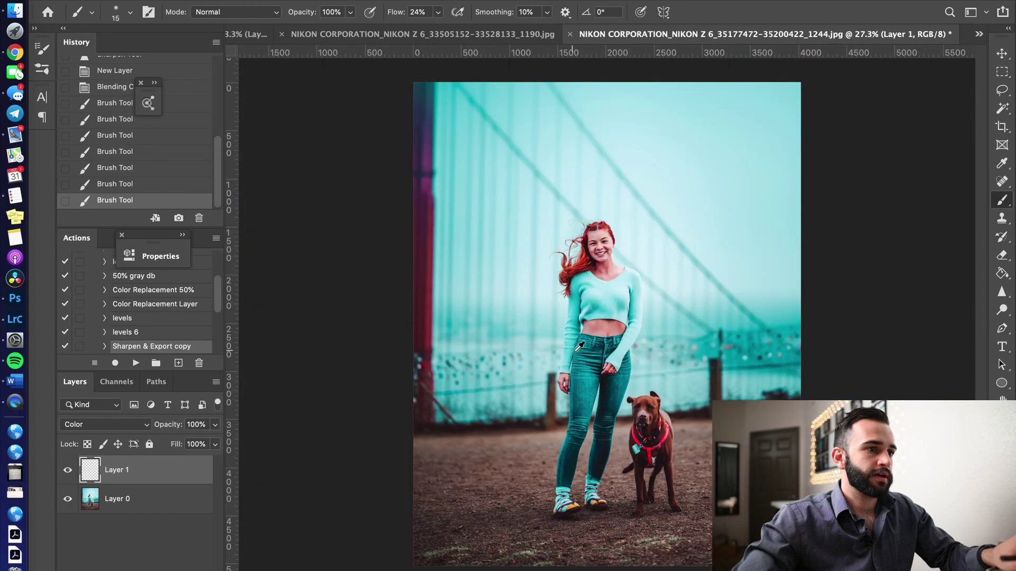
{"action": "scroll", "coordinate": [665, 473], "scroll_direction": "up", "scroll_amount": 10}
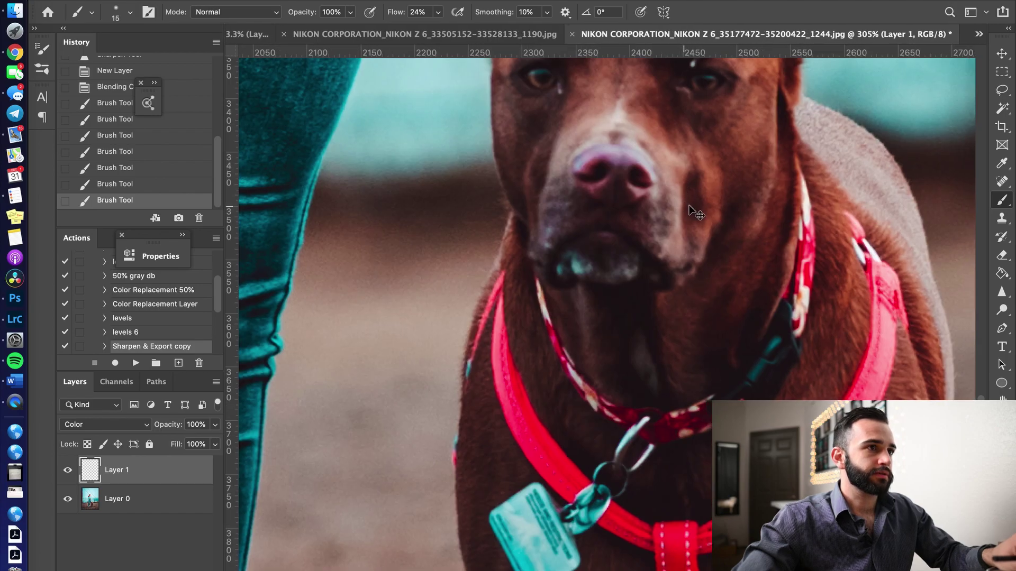
{"action": "scroll", "coordinate": [674, 218], "scroll_direction": "down", "scroll_amount": 10}
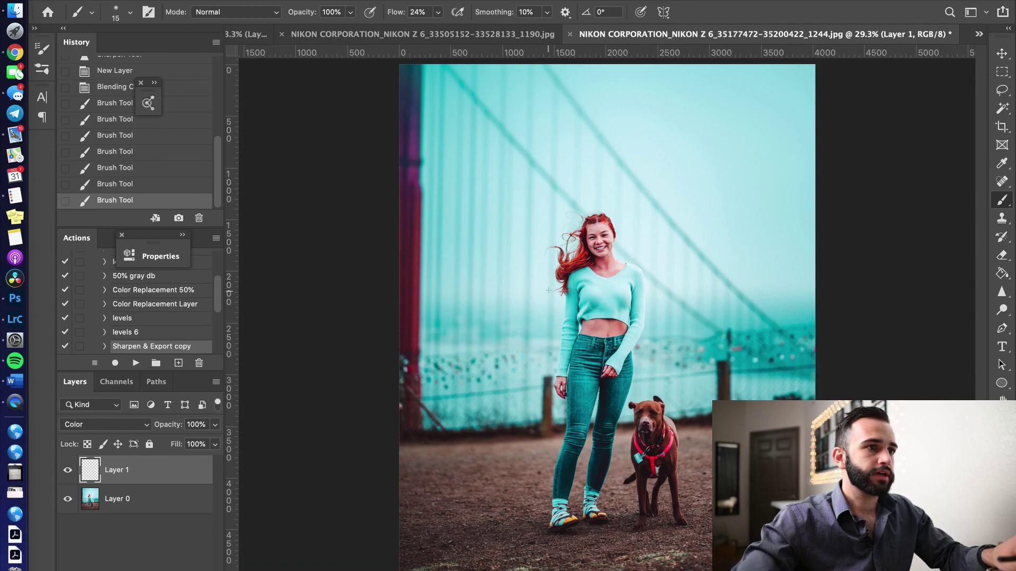
{"action": "scroll", "coordinate": [655, 229], "scroll_direction": "up", "scroll_amount": 6}
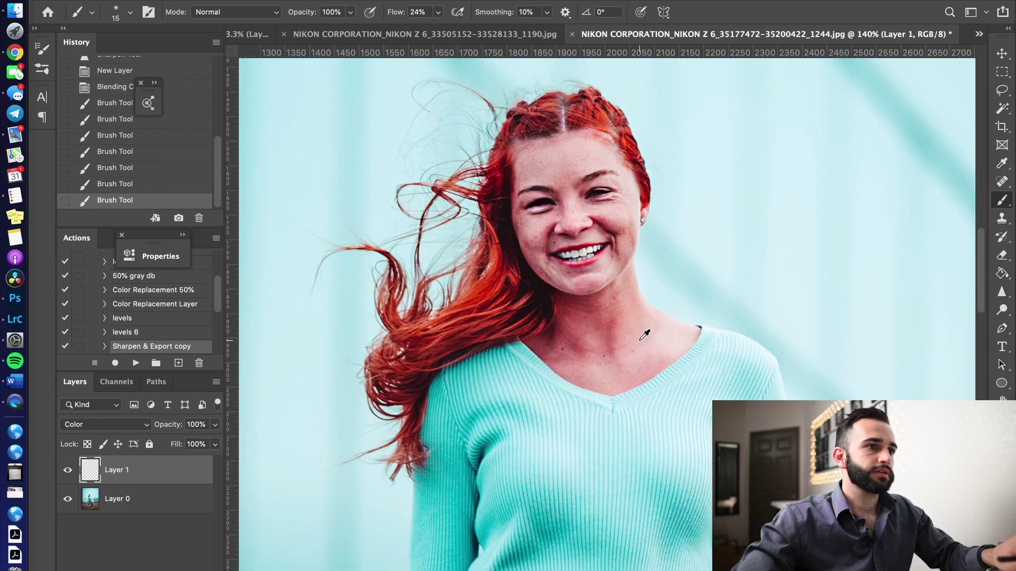
{"action": "scroll", "coordinate": [646, 334], "scroll_direction": "down", "scroll_amount": 8}
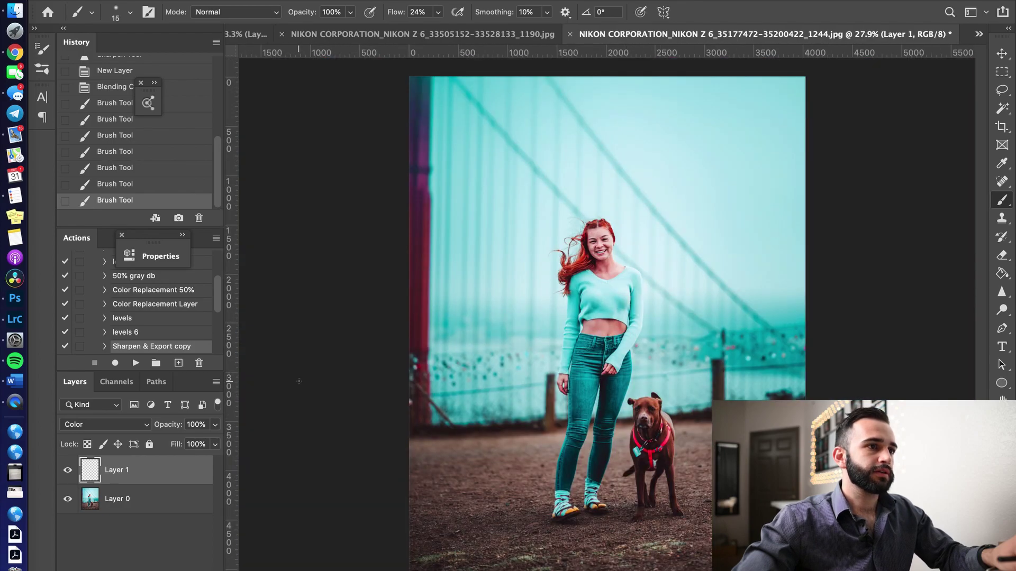
{"action": "scroll", "coordinate": [128, 313], "scroll_direction": "up", "scroll_amount": 5}
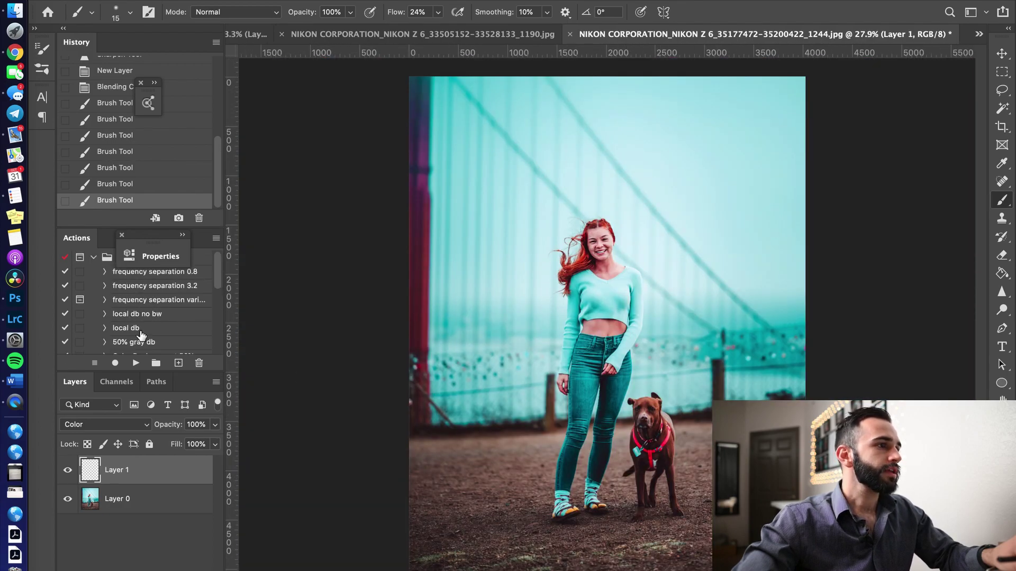
Step: Run the 'frequency separation 3.2' action and pick a smaller Mixer Brush
{"action": "left_click", "coordinate": [135, 287]}
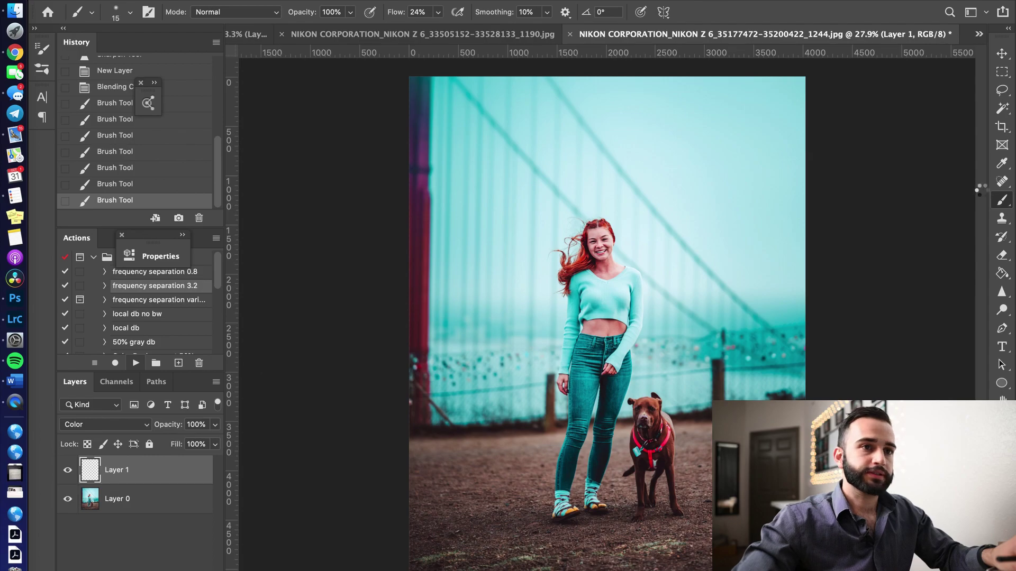
{"action": "right_click", "coordinate": [1002, 199]}
{"action": "left_click", "coordinate": [923, 246]}
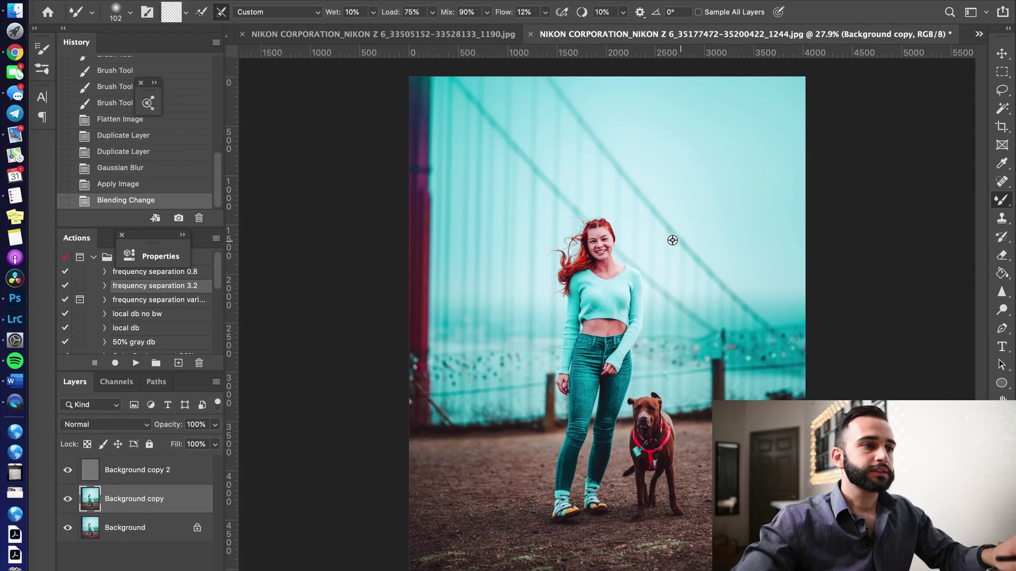
{"action": "scroll", "coordinate": [656, 229], "scroll_direction": "up", "scroll_amount": 3}
{"action": "scroll", "coordinate": [642, 223], "scroll_direction": "up", "scroll_amount": 5}
{"action": "key", "text": "bracketleft"}
{"action": "key", "text": "bracketleft"}
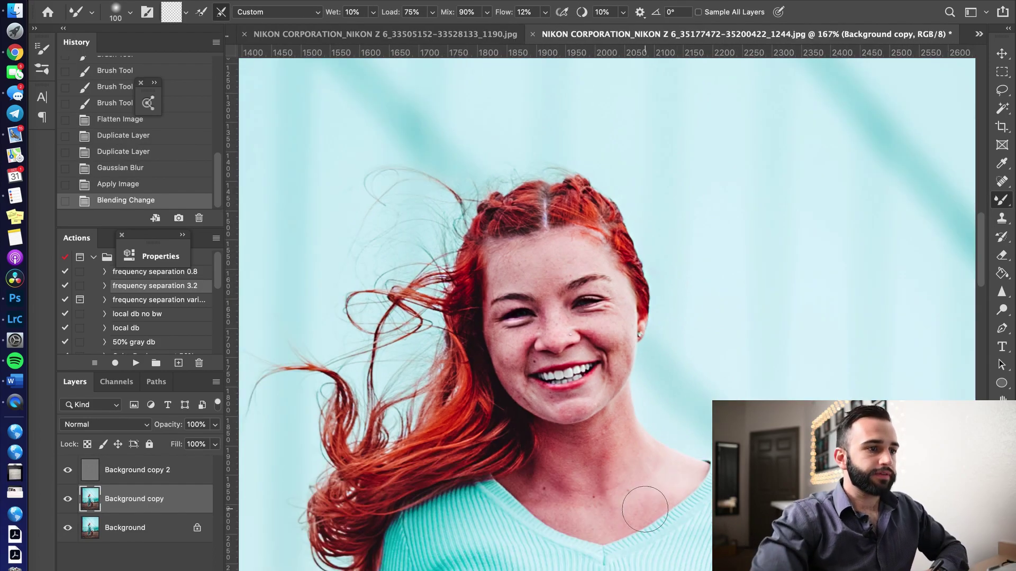
{"action": "key", "text": "bracketleft"}
Step: Smooth the skin on her neck, cheeks, forehead and near her left eye
{"action": "mouse_move", "coordinate": [612, 435]}
{"action": "left_mouse_down"}
{"action": "mouse_move", "coordinate": [605, 489]}
{"action": "mouse_move", "coordinate": [605, 444]}
{"action": "mouse_move", "coordinate": [559, 472]}
{"action": "left_mouse_up"}
{"action": "key", "text": "bracketleft"}
{"action": "key", "text": "bracketleft"}
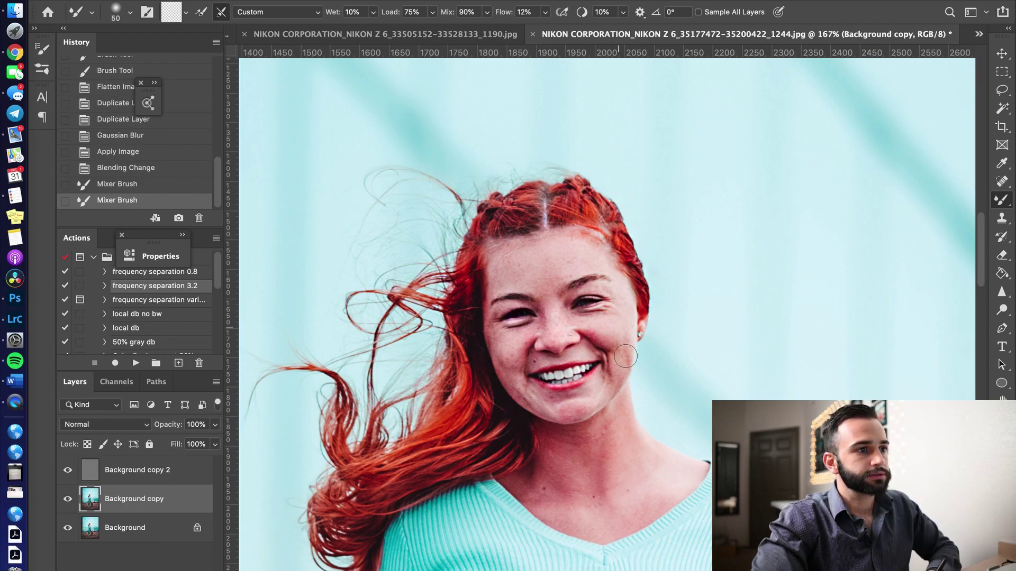
{"action": "left_click_drag", "start_coordinate": [623, 356], "coordinate": [619, 334]}
{"action": "mouse_move", "coordinate": [586, 254]}
{"action": "left_mouse_down"}
{"action": "mouse_move", "coordinate": [541, 273]}
{"action": "mouse_move", "coordinate": [536, 251]}
{"action": "mouse_move", "coordinate": [518, 282]}
{"action": "mouse_move", "coordinate": [518, 258]}
{"action": "left_mouse_up"}
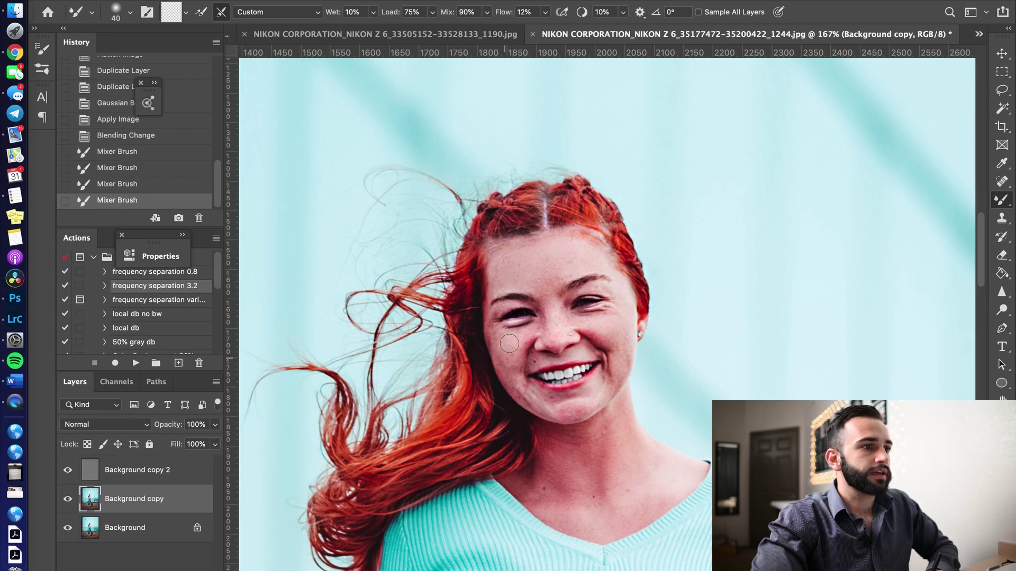
{"action": "key", "text": "bracketleft"}
{"action": "mouse_move", "coordinate": [509, 344]}
{"action": "left_mouse_down"}
{"action": "mouse_move", "coordinate": [527, 397]}
{"action": "mouse_move", "coordinate": [504, 346]}
{"action": "mouse_move", "coordinate": [500, 354]}
{"action": "mouse_move", "coordinate": [495, 310]}
{"action": "left_mouse_up"}
{"action": "key", "text": "bracketleft"}
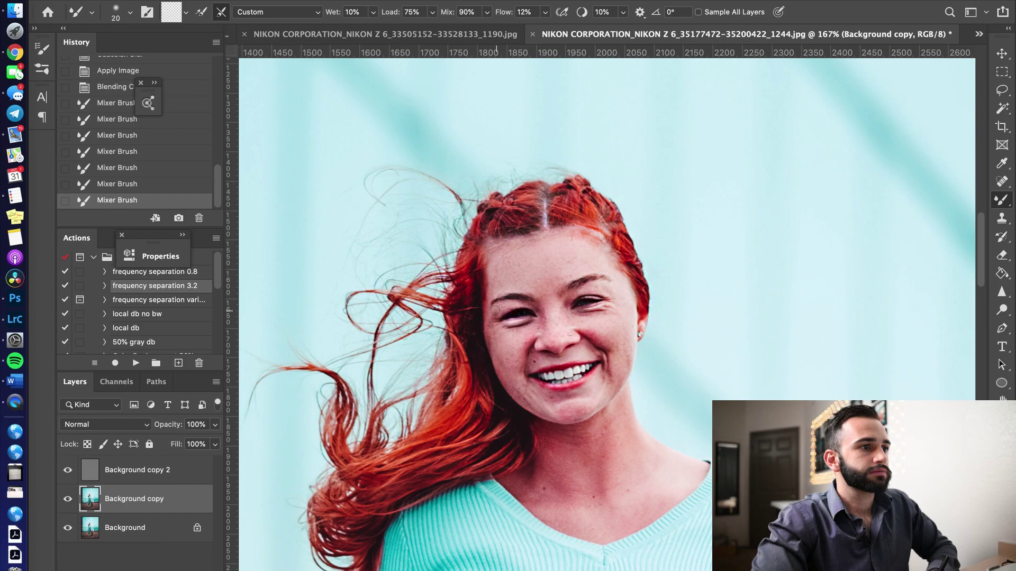
{"action": "left_click", "coordinate": [491, 314]}
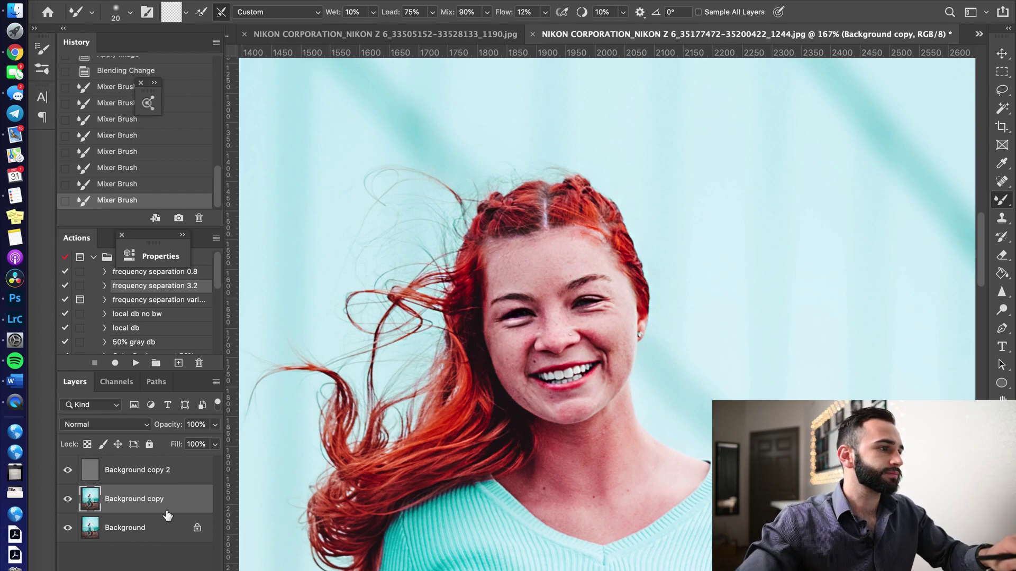
Step: Merge visible layers and toggle History to compare before and after smoothing
{"action": "key", "text": "super+shift+e"}
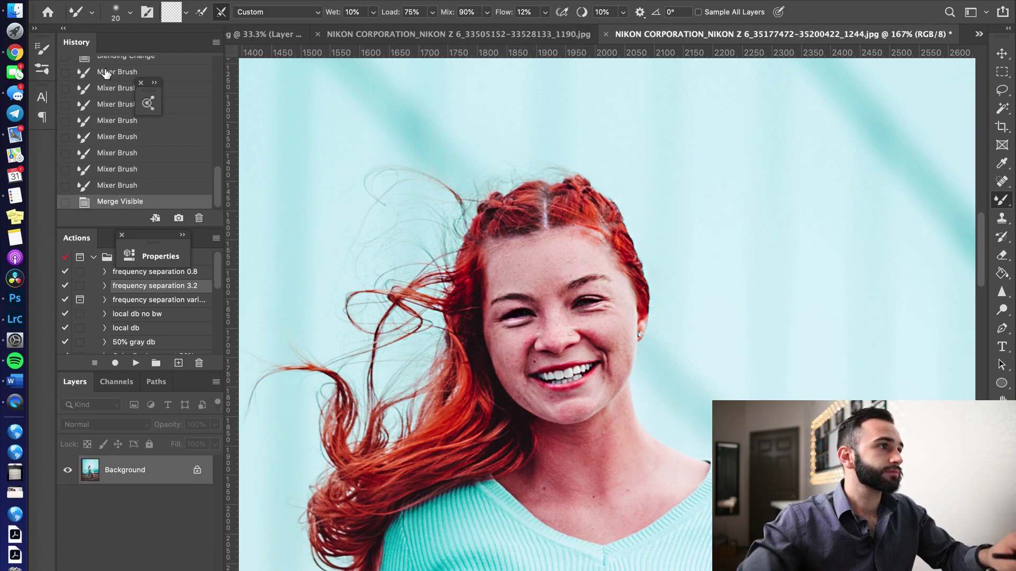
{"action": "scroll", "coordinate": [104, 69], "scroll_direction": "up", "scroll_amount": 1}
{"action": "left_click", "coordinate": [104, 62]}
{"action": "left_click", "coordinate": [121, 206]}
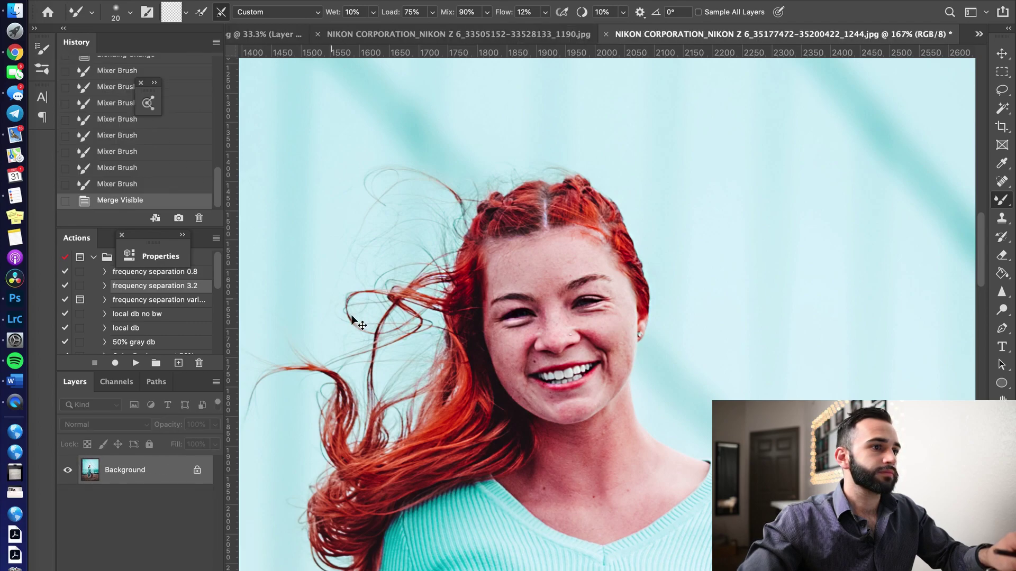
{"action": "key", "text": "super+alt+z"}
{"action": "key", "text": "super+alt+z"}
{"action": "scroll", "coordinate": [560, 420], "scroll_direction": "down", "scroll_amount": 5}
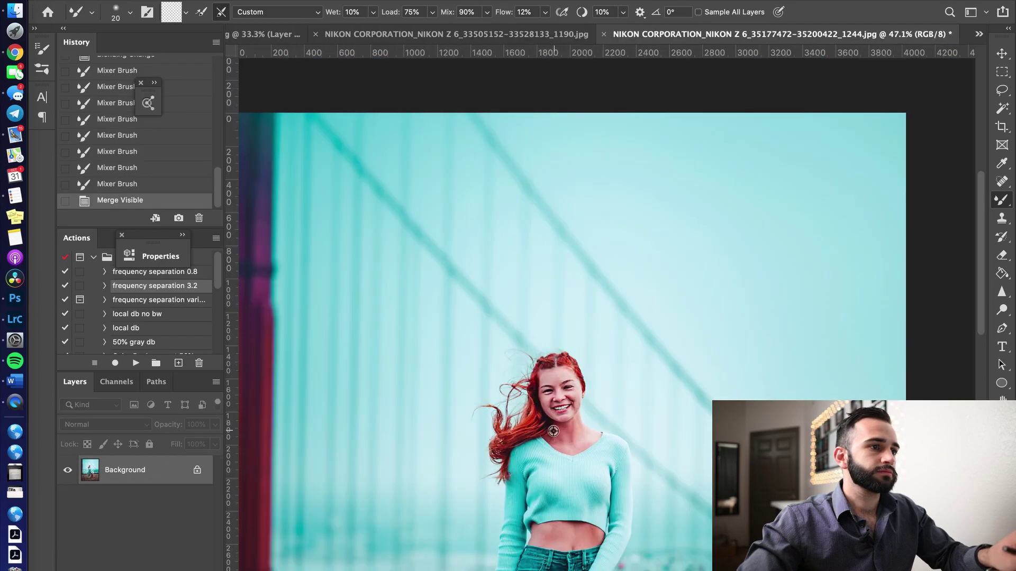
{"action": "key", "text": "super+alt+z"}
{"action": "key", "text": "super+alt+z"}
{"action": "scroll", "coordinate": [521, 469], "scroll_direction": "down", "scroll_amount": 2}
{"action": "key", "text": "super+alt+z"}
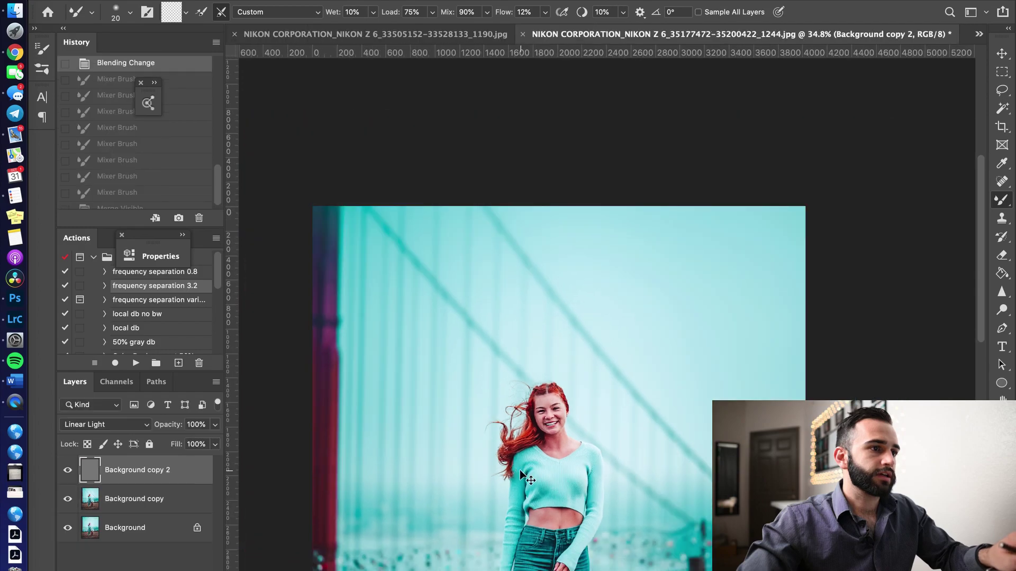
{"action": "key", "text": "super+alt+z"}
{"action": "scroll", "coordinate": [519, 470], "scroll_direction": "down", "scroll_amount": 2}
{"action": "key", "text": "super+alt+z"}
{"action": "key", "text": "super+alt+z"}
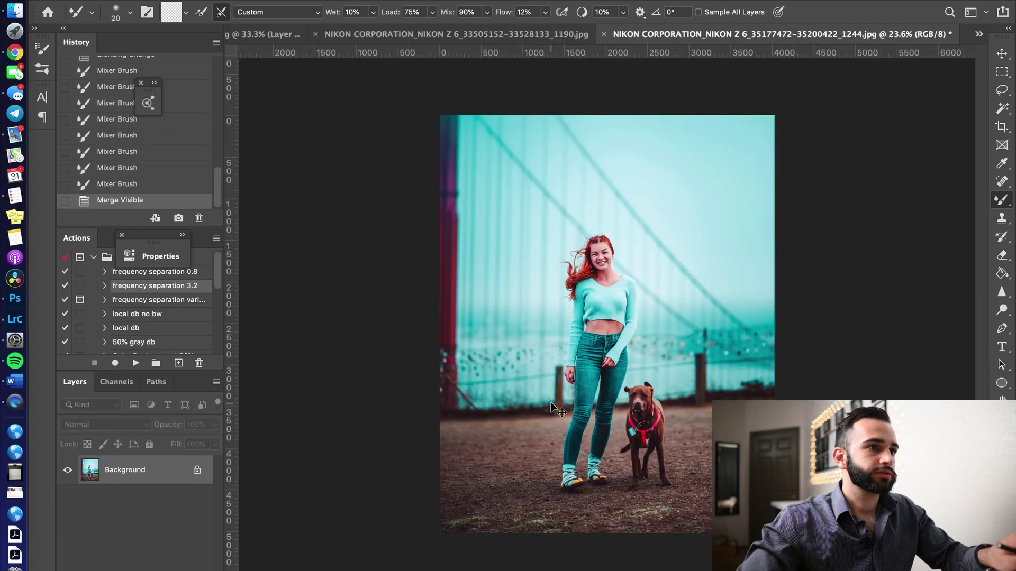
{"action": "key", "text": "super+alt+z"}
{"action": "key", "text": "super+alt+z"}
{"action": "key", "text": "super+alt+z"}
{"action": "key", "text": "super+alt+z"}
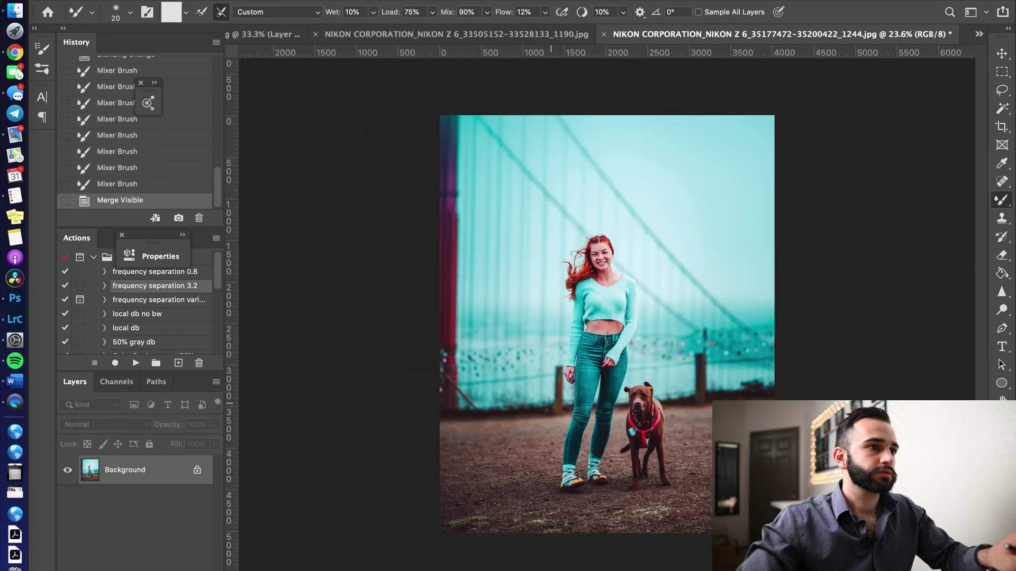
{"action": "scroll", "coordinate": [562, 254], "scroll_direction": "up", "scroll_amount": 1}
{"action": "scroll", "coordinate": [601, 238], "scroll_direction": "up", "scroll_amount": 5}
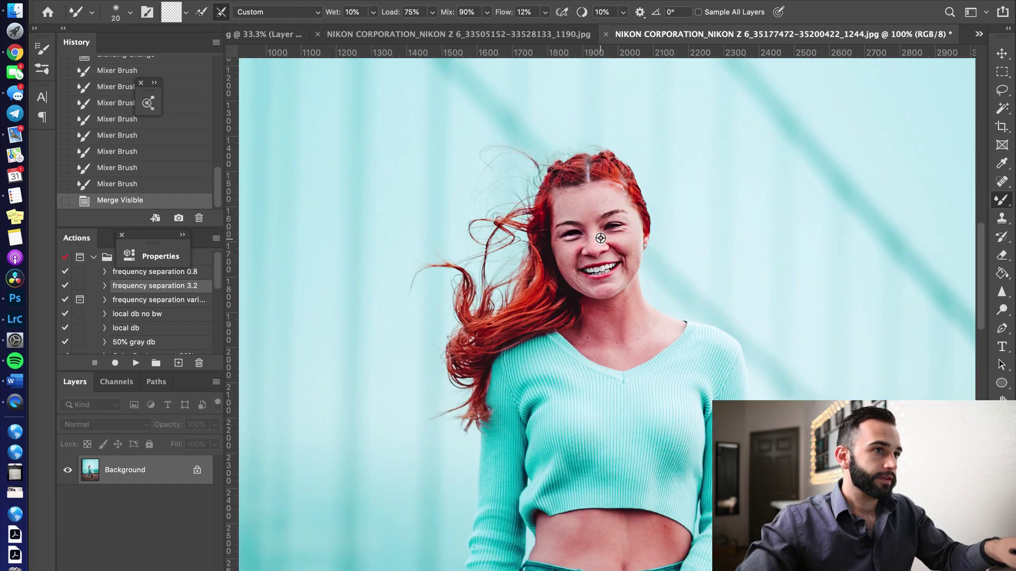
{"action": "scroll", "coordinate": [484, 365], "scroll_direction": "down", "scroll_amount": 1}
{"action": "scroll", "coordinate": [87, 315], "scroll_direction": "down", "scroll_amount": 1}
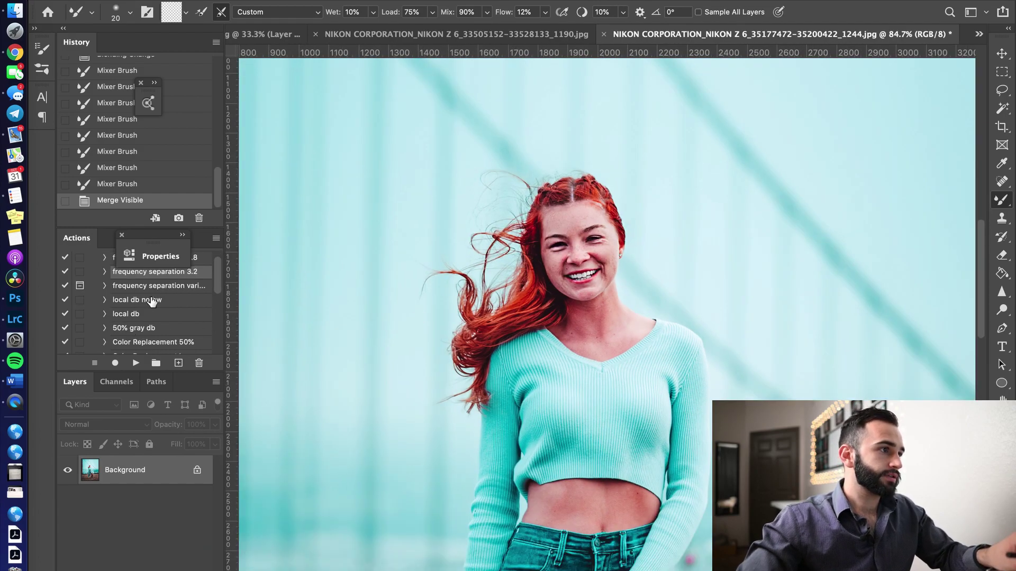
{"action": "left_click", "coordinate": [152, 301]}
Step: Run the 'local db no bw' action to build the dodge-and-burn layers
{"action": "left_click", "coordinate": [136, 363]}
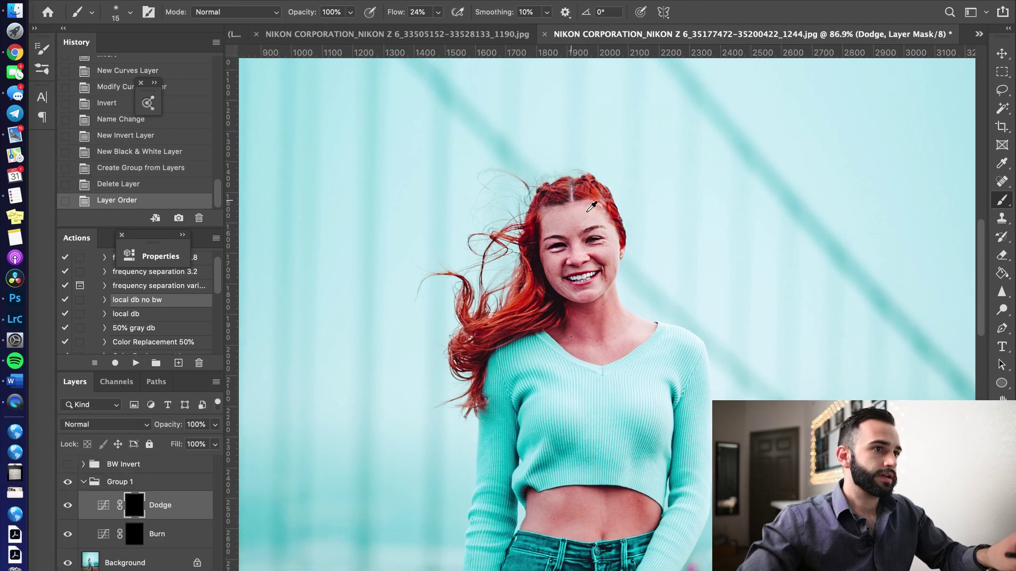
{"action": "scroll", "coordinate": [592, 206], "scroll_direction": "up", "scroll_amount": 5}
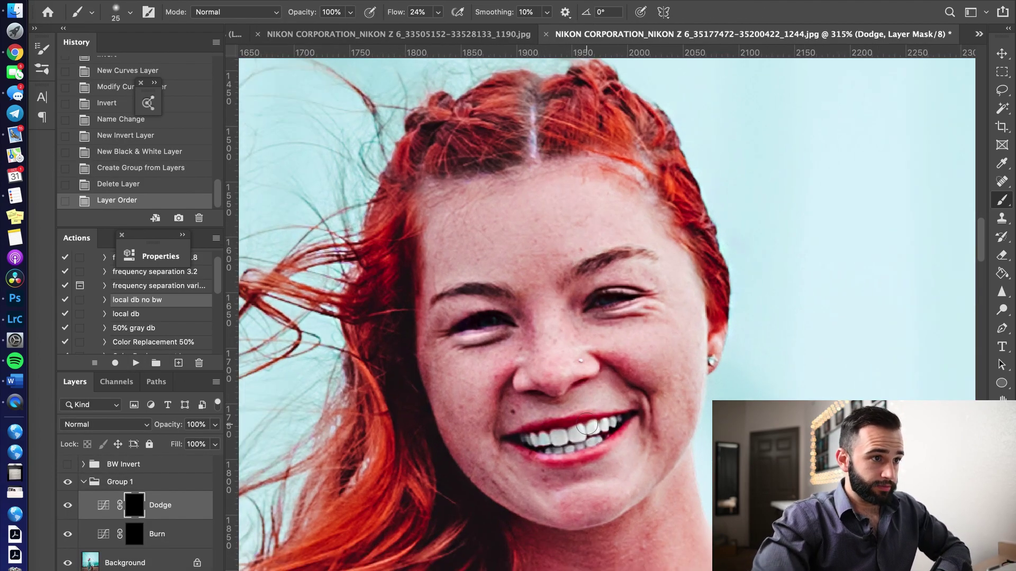
{"action": "key", "text": "bracketright"}
{"action": "left_click_drag", "start_coordinate": [589, 430], "coordinate": [539, 439]}
{"action": "key", "text": "super+z"}
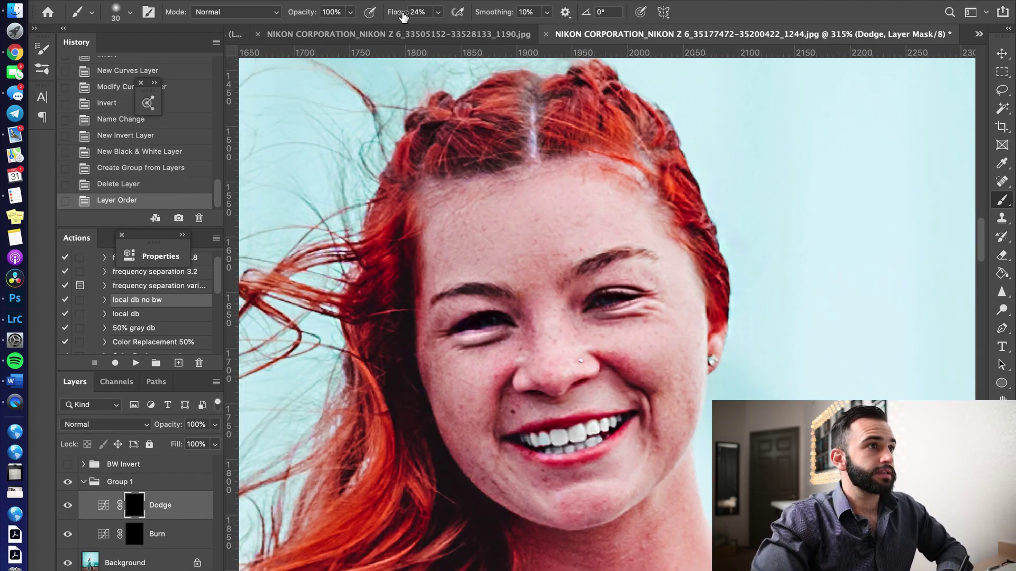
Step: At 13% flow, paint soft strokes around her eyes and along her teeth
{"action": "left_click_drag", "start_coordinate": [403, 16], "coordinate": [387, 16]}
{"action": "key", "text": "bracketleft"}
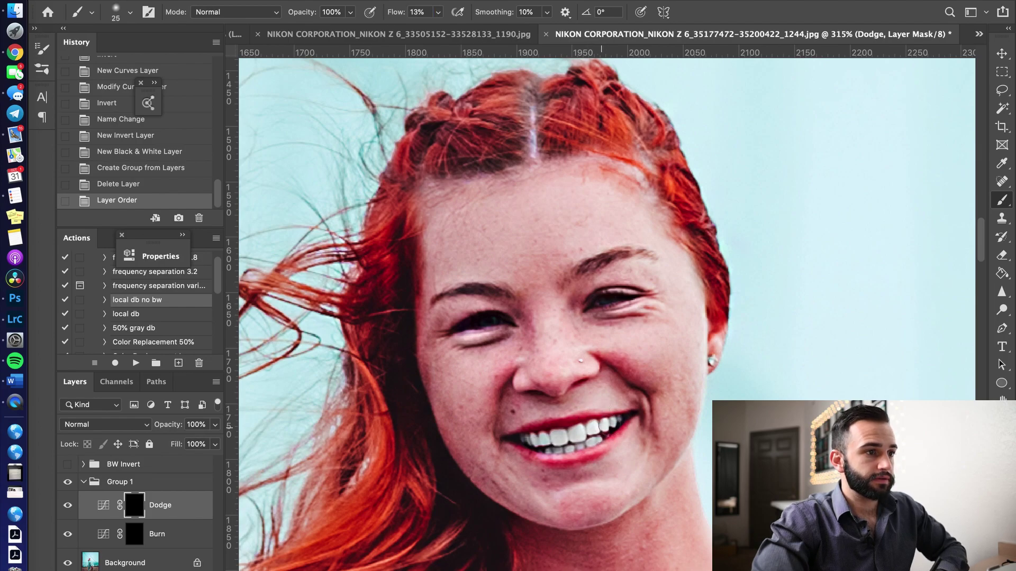
{"action": "mouse_move", "coordinate": [601, 427]}
{"action": "left_mouse_down"}
{"action": "mouse_move", "coordinate": [522, 438]}
{"action": "mouse_move", "coordinate": [601, 441]}
{"action": "mouse_move", "coordinate": [520, 434]}
{"action": "mouse_move", "coordinate": [607, 437]}
{"action": "left_mouse_up"}
{"action": "key", "text": "super+z"}
{"action": "key", "text": "bracketleft"}
{"action": "key", "text": "bracketleft"}
{"action": "key", "text": "bracketleft"}
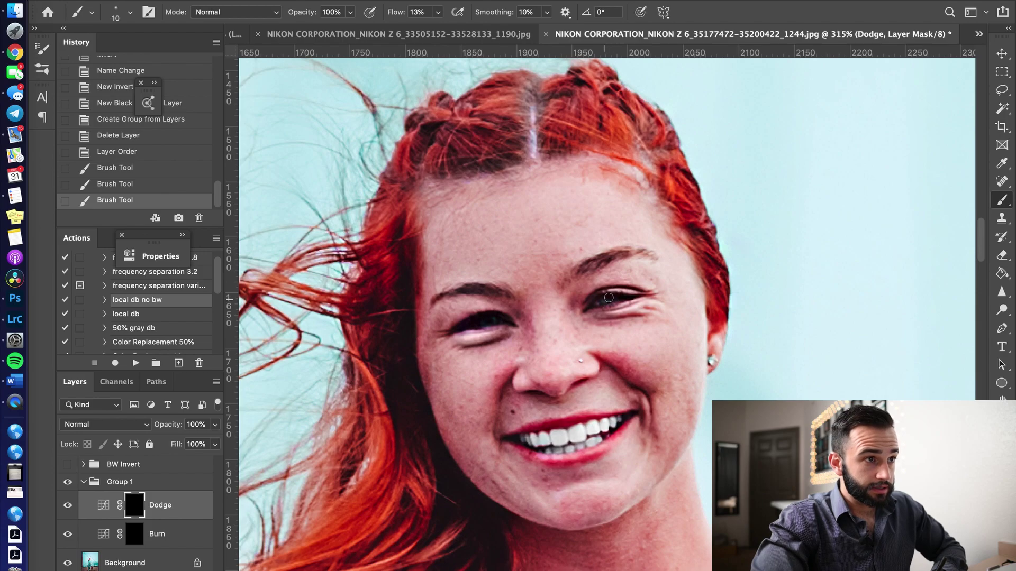
{"action": "left_click_drag", "start_coordinate": [609, 298], "coordinate": [607, 304]}
{"action": "mouse_move", "coordinate": [479, 323]}
{"action": "left_mouse_down"}
{"action": "mouse_move", "coordinate": [554, 348]}
{"action": "mouse_move", "coordinate": [546, 312]}
{"action": "mouse_move", "coordinate": [549, 352]}
{"action": "mouse_move", "coordinate": [545, 309]}
{"action": "mouse_move", "coordinate": [551, 380]}
{"action": "mouse_move", "coordinate": [545, 326]}
{"action": "left_mouse_up"}
{"action": "key", "text": "bracketright"}
{"action": "key", "text": "bracketright"}
{"action": "key", "text": "super+z"}
{"action": "key", "text": "bracketleft"}
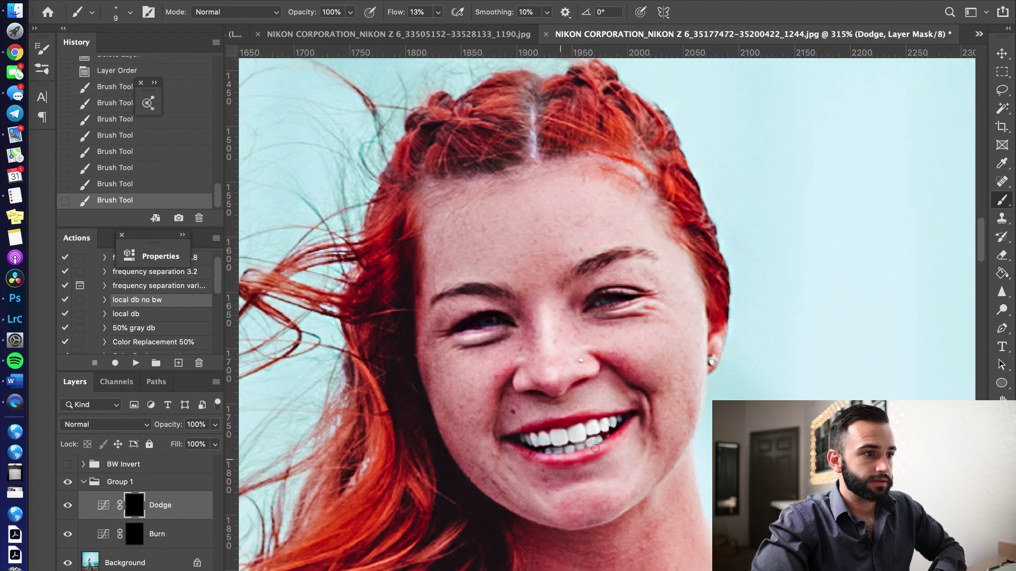
{"action": "left_click_drag", "start_coordinate": [541, 453], "coordinate": [596, 441]}
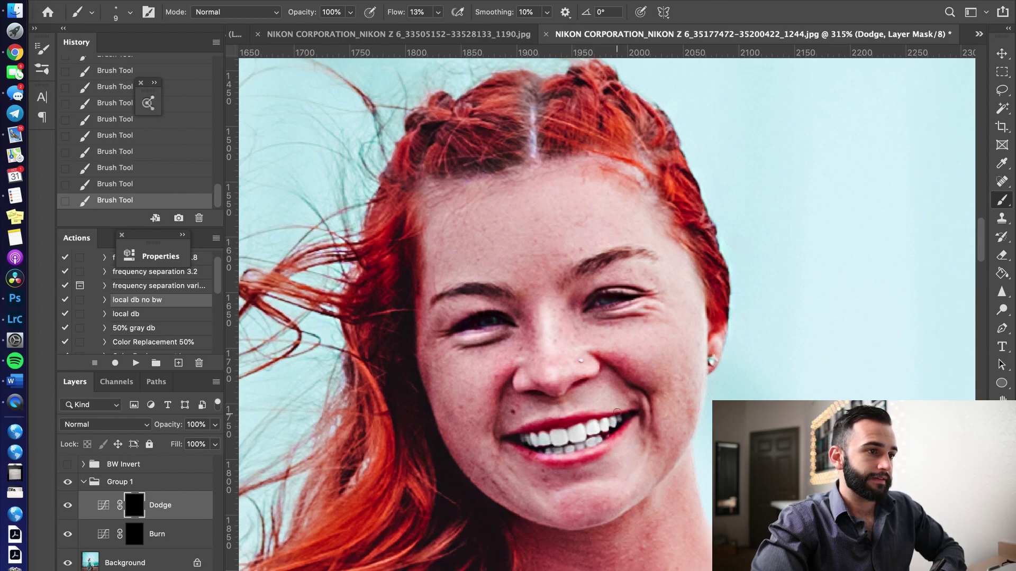
Step: Select the Burn mask with a slightly larger brush, then the Dodge mask
{"action": "left_click", "coordinate": [133, 532]}
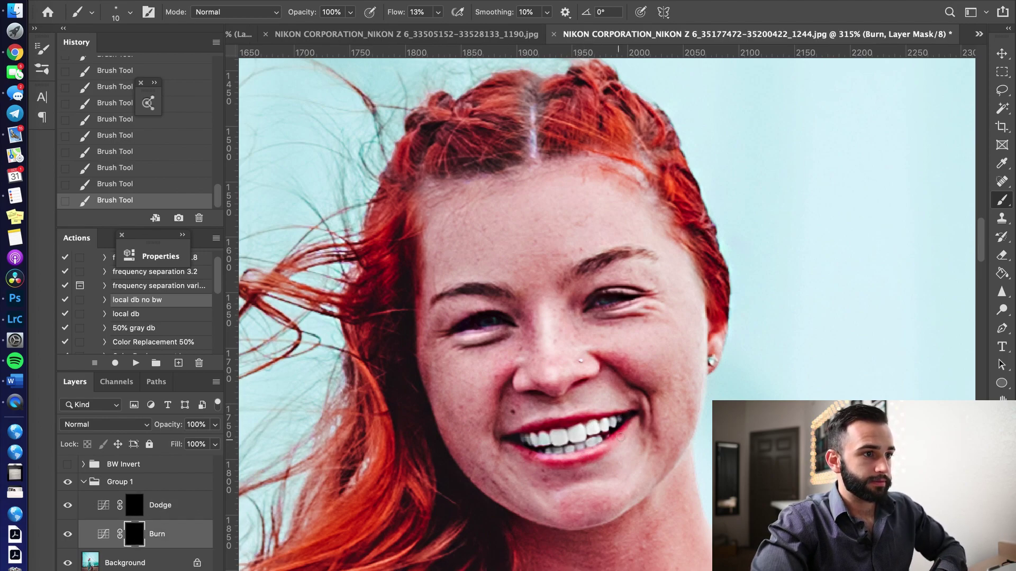
{"action": "key", "text": "bracketright"}
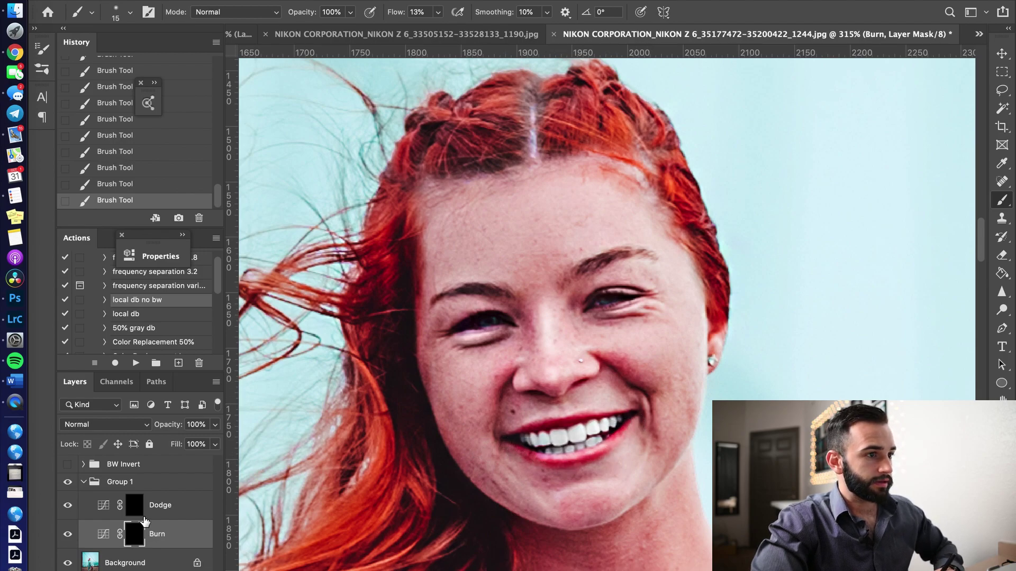
{"action": "left_click", "coordinate": [143, 515]}
Step: Toggle the dodge-and-burn group off and on several times to compare its effect
{"action": "scroll", "coordinate": [587, 472], "scroll_direction": "down", "scroll_amount": 5}
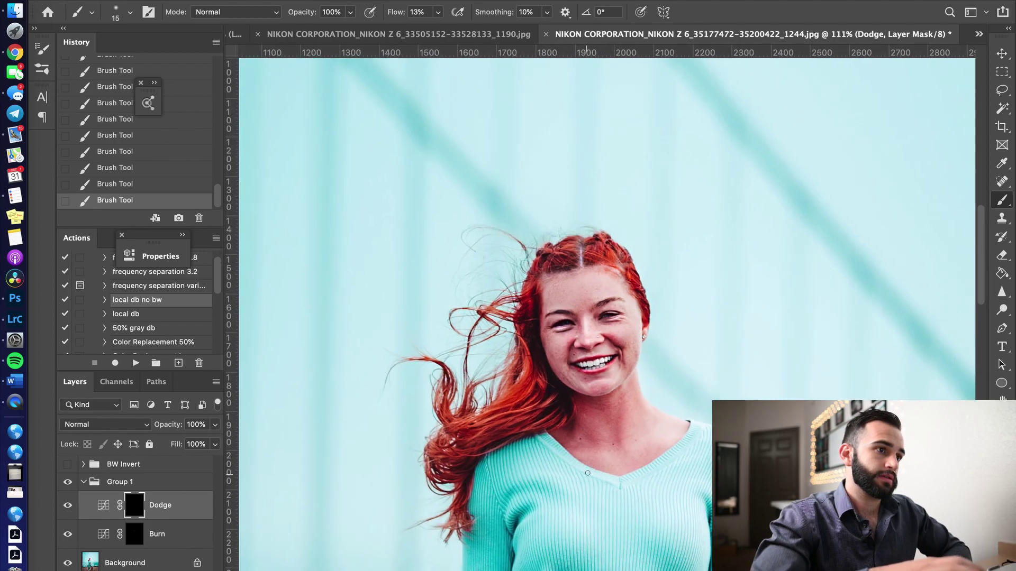
{"action": "scroll", "coordinate": [587, 472], "scroll_direction": "down", "scroll_amount": 1}
{"action": "scroll", "coordinate": [606, 320], "scroll_direction": "down", "scroll_amount": 2}
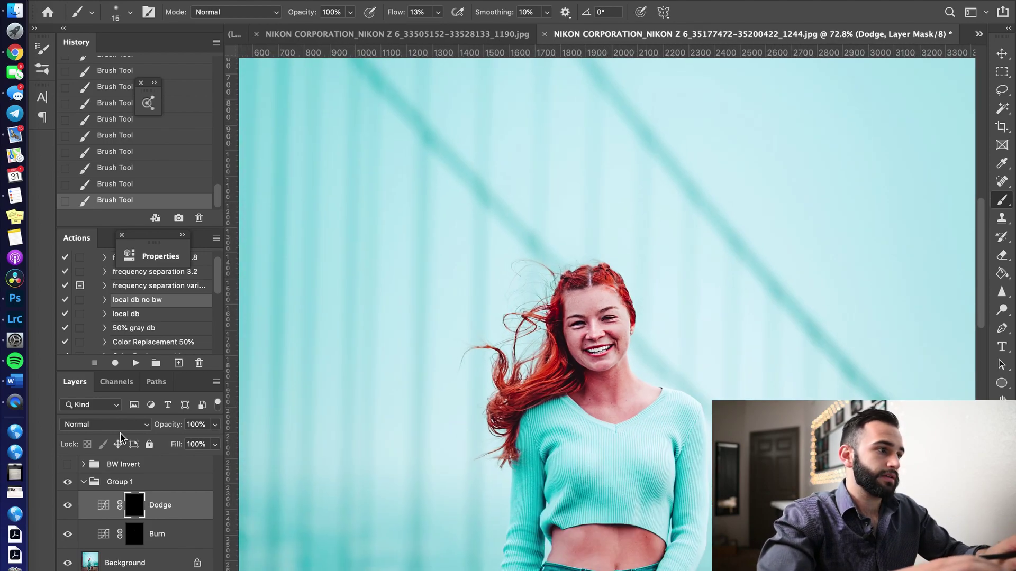
{"action": "left_click", "coordinate": [68, 482]}
{"action": "left_click", "coordinate": [68, 483]}
{"action": "left_click", "coordinate": [68, 482]}
{"action": "left_click", "coordinate": [67, 482]}
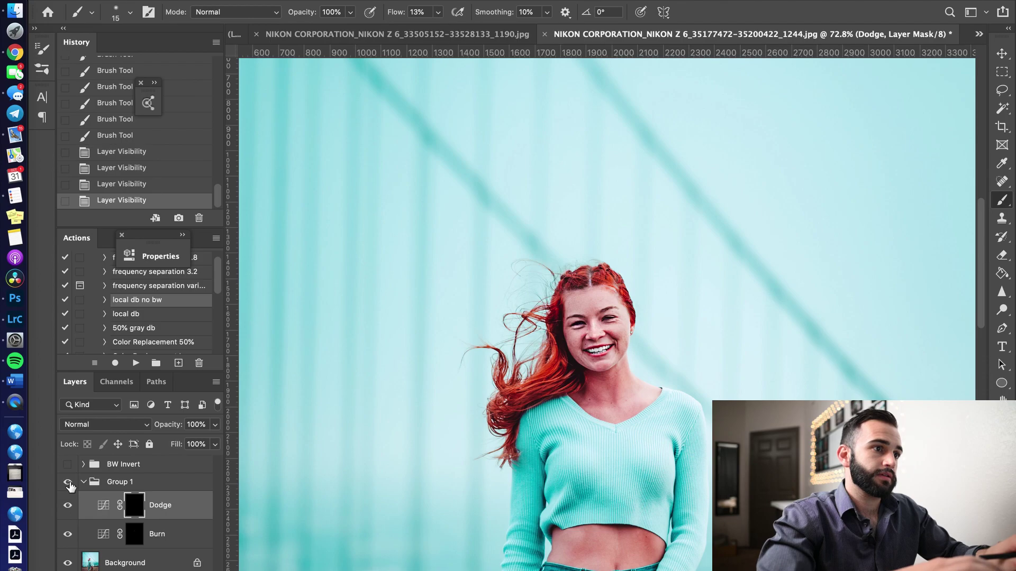
{"action": "left_click", "coordinate": [68, 482]}
{"action": "left_click", "coordinate": [68, 482]}
Step: Lighten the woman's right and left cheeks with two 25 px strokes on the Dodge mask
{"action": "scroll", "coordinate": [613, 317], "scroll_direction": "up", "scroll_amount": 4}
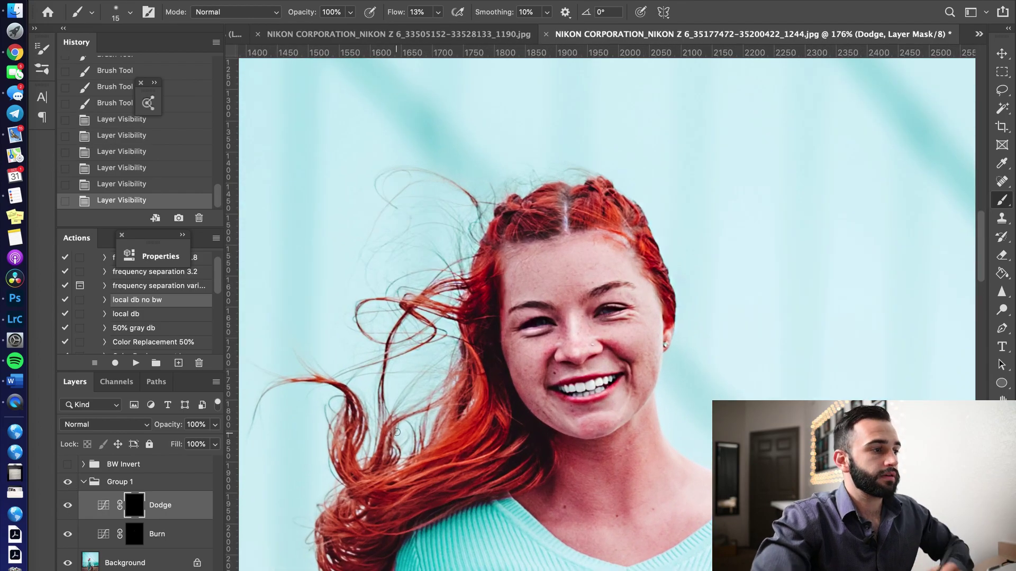
{"action": "left_click_drag", "start_coordinate": [637, 328], "coordinate": [642, 320]}
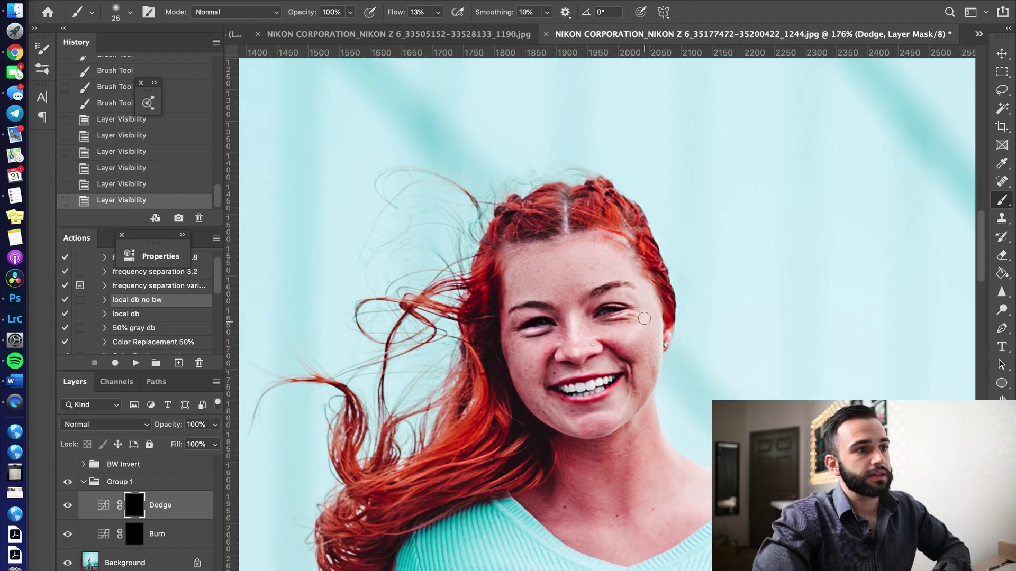
{"action": "left_click_drag", "start_coordinate": [511, 338], "coordinate": [511, 347]}
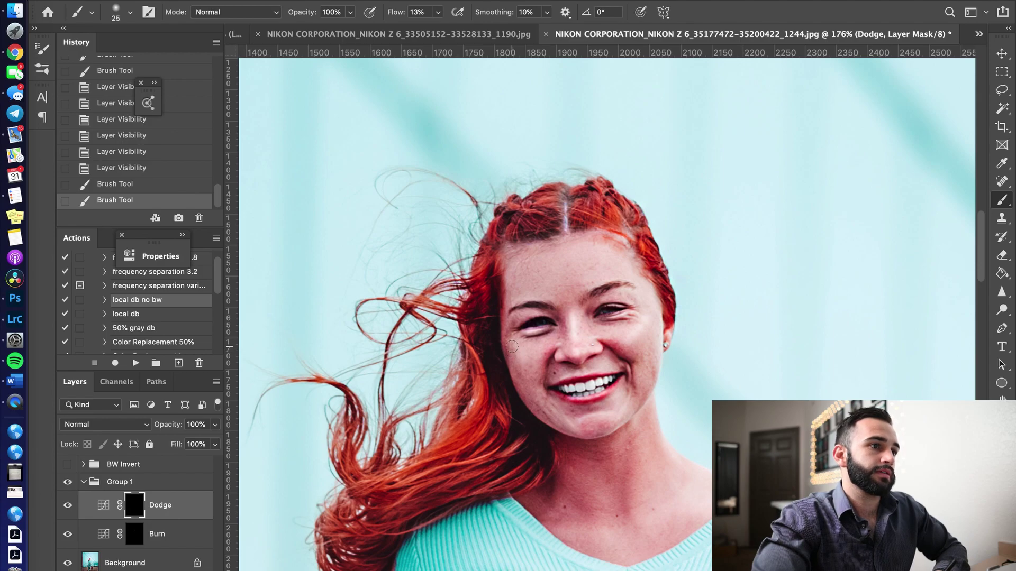
{"action": "scroll", "coordinate": [503, 396], "scroll_direction": "down", "scroll_amount": 5}
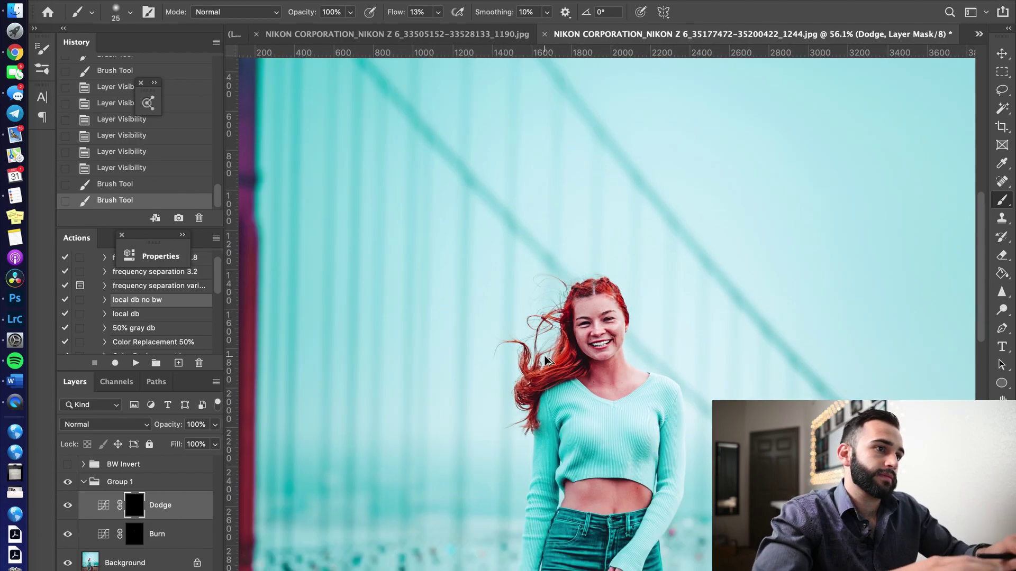
{"action": "scroll", "coordinate": [611, 338], "scroll_direction": "up", "scroll_amount": 5}
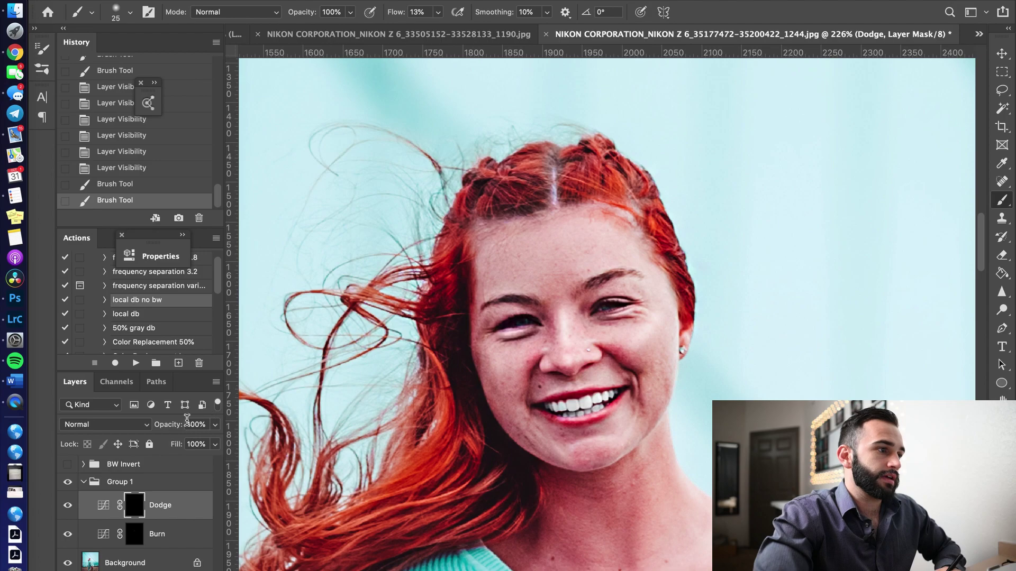
Step: Switch to the Burn mask, lower the brush flow to 7%, and undo the first stroke
{"action": "left_click", "coordinate": [134, 539]}
{"action": "key", "text": "bracketright"}
{"action": "left_click_drag", "start_coordinate": [481, 347], "coordinate": [506, 430]}
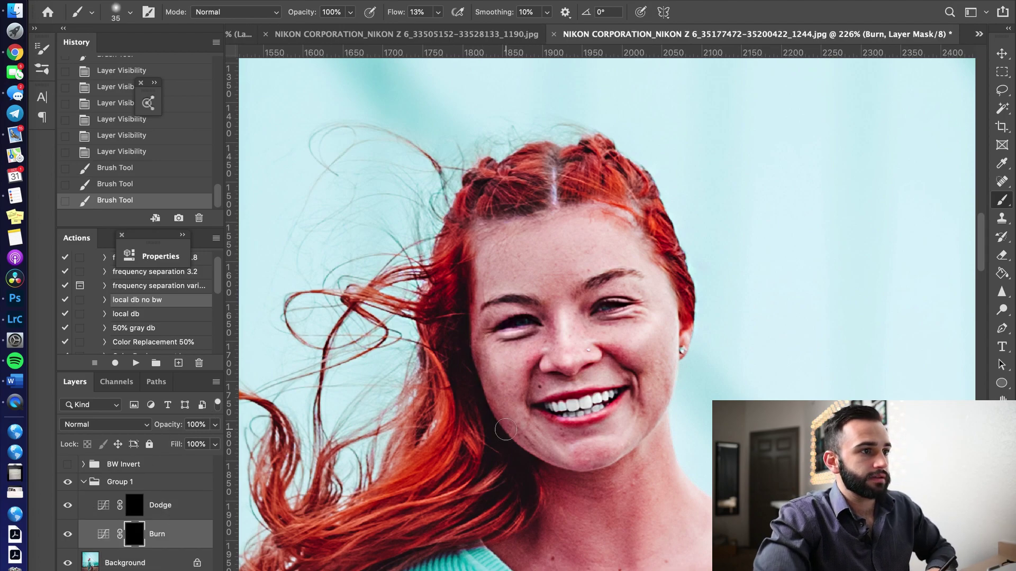
{"action": "left_click_drag", "start_coordinate": [405, 16], "coordinate": [402, 17]}
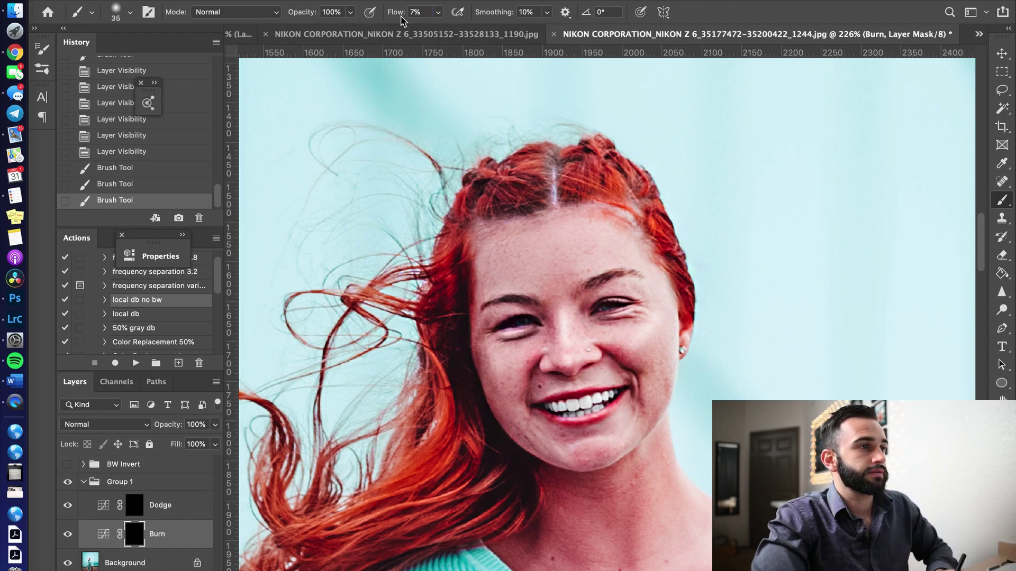
{"action": "key", "text": "ctrl+z"}
Step: Darken the shadows along the left cheek and the right cheek and jawline
{"action": "key", "text": "bracketright"}
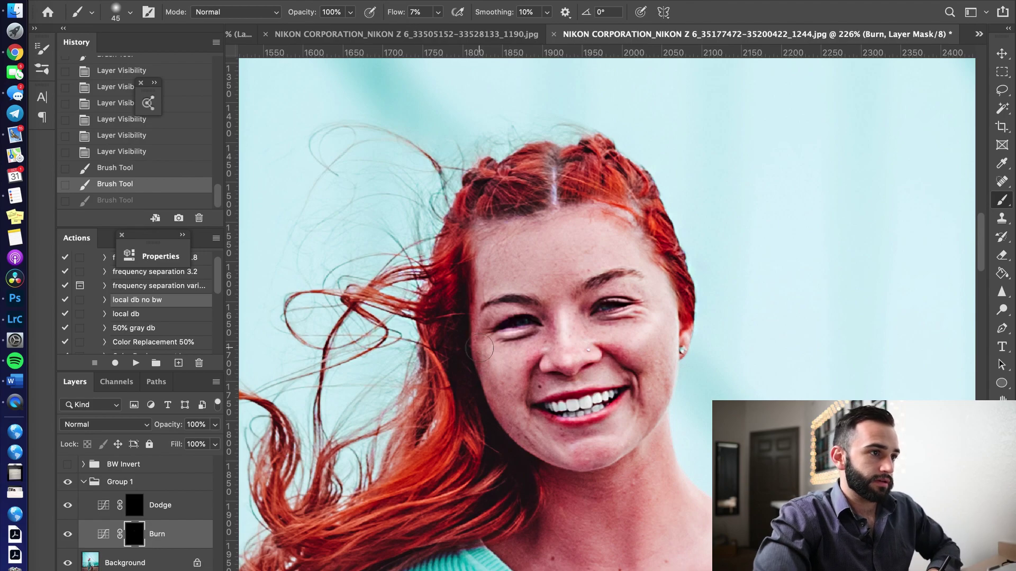
{"action": "mouse_move", "coordinate": [479, 348]}
{"action": "left_mouse_down"}
{"action": "mouse_move", "coordinate": [488, 387]}
{"action": "mouse_move", "coordinate": [509, 418]}
{"action": "left_mouse_up"}
{"action": "left_click_drag", "start_coordinate": [666, 310], "coordinate": [655, 394]}
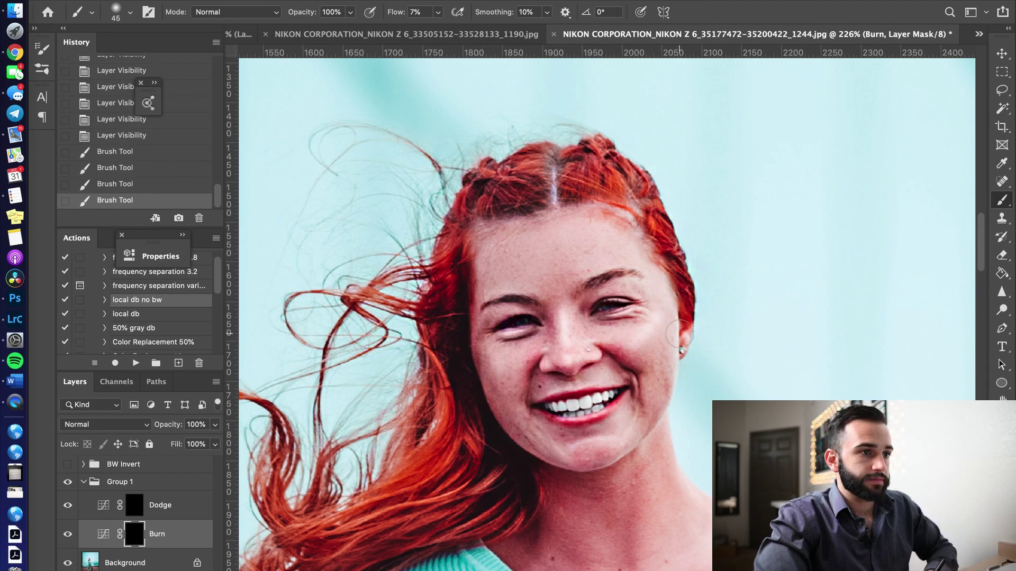
{"action": "left_click_drag", "start_coordinate": [679, 329], "coordinate": [665, 367]}
{"action": "left_click_drag", "start_coordinate": [663, 362], "coordinate": [660, 403]}
Step: With a smaller brush, darken under the eye and along the right eyebrow
{"action": "key", "text": "bracketleft"}
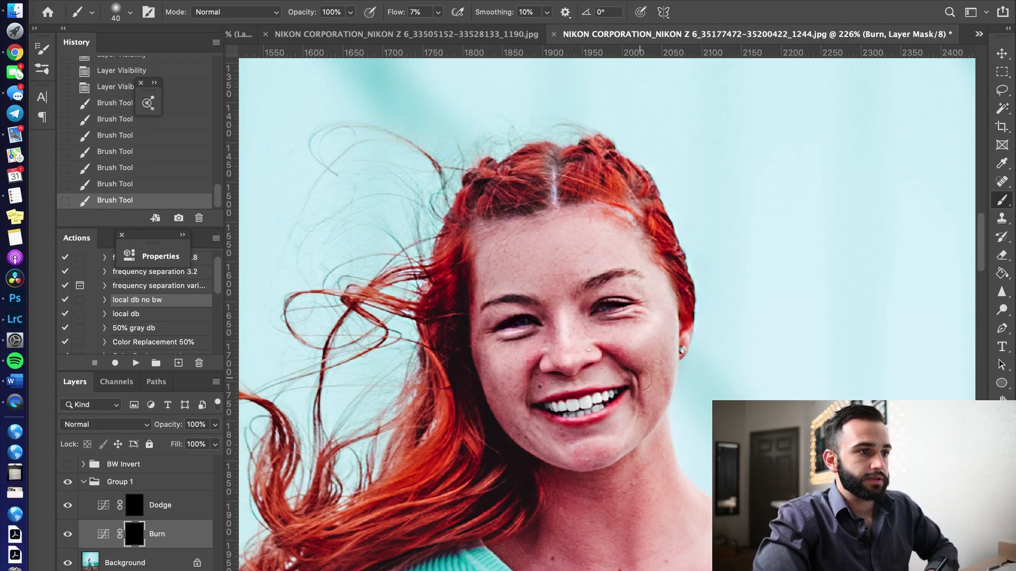
{"action": "key", "text": "bracketleft"}
{"action": "key", "text": "bracketleft"}
{"action": "key", "text": "bracketleft"}
{"action": "left_click_drag", "start_coordinate": [586, 307], "coordinate": [585, 317]}
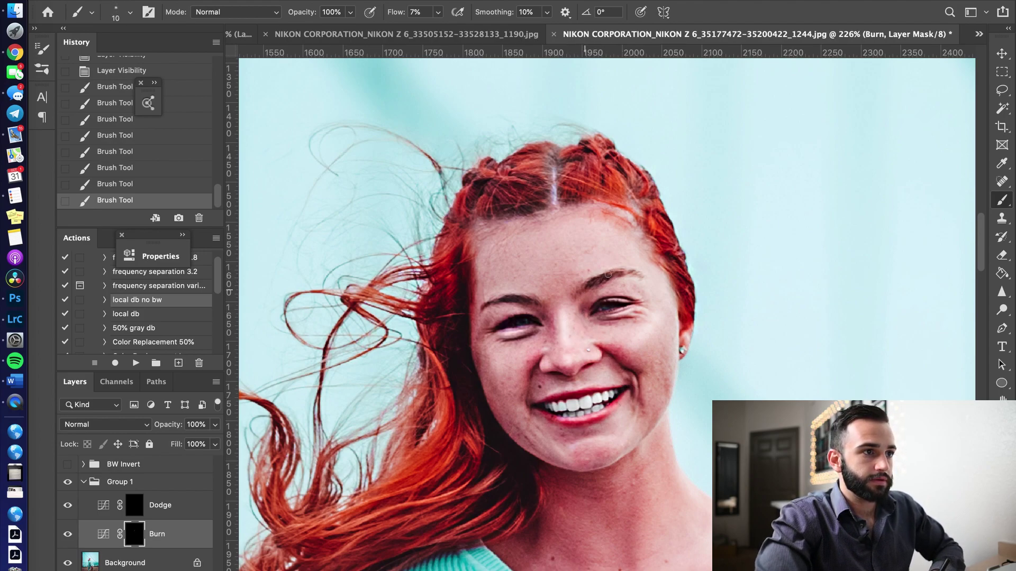
{"action": "left_click_drag", "start_coordinate": [624, 272], "coordinate": [639, 275]}
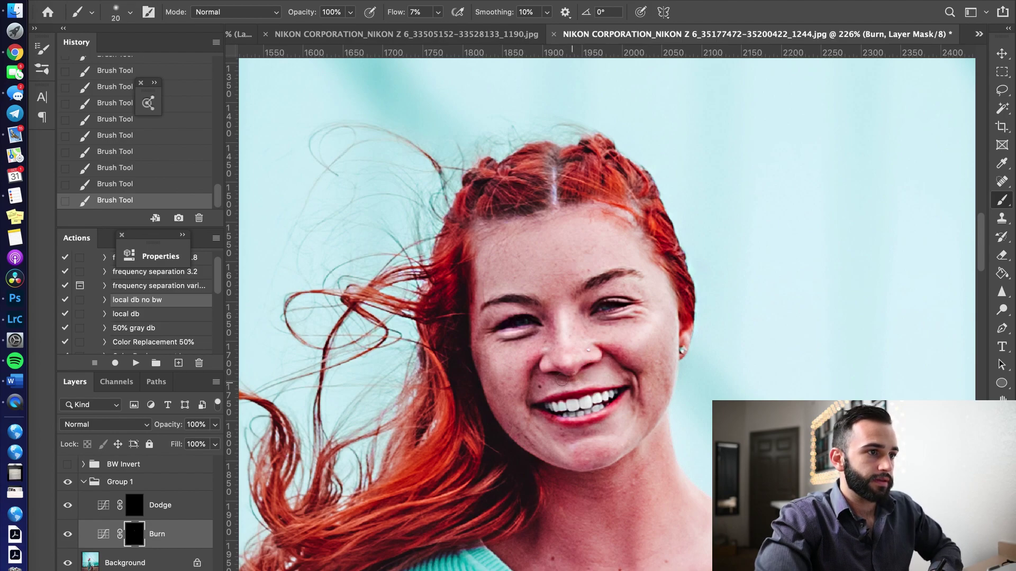
{"action": "key", "text": "bracketright"}
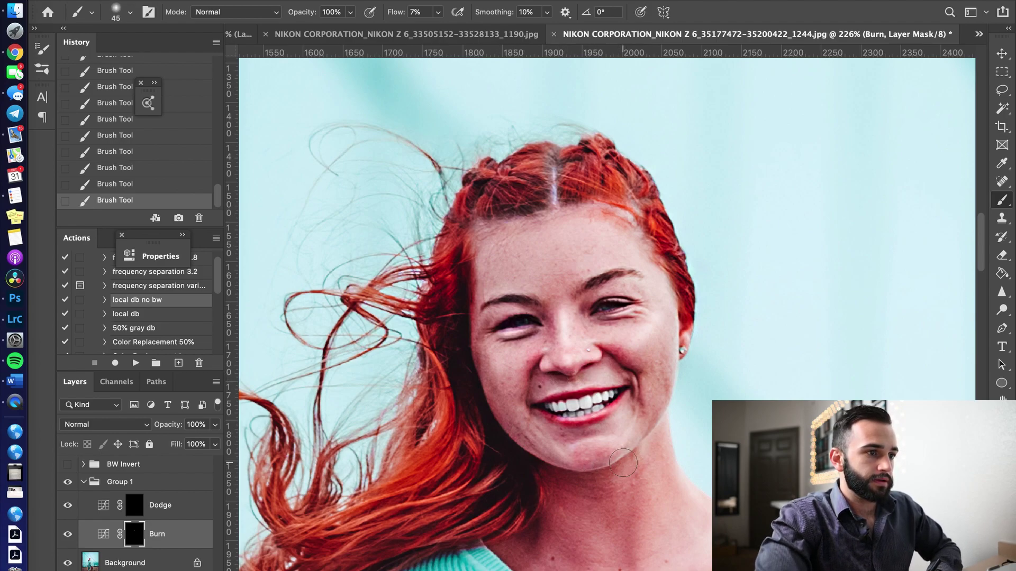
{"action": "scroll", "coordinate": [500, 453], "scroll_direction": "down", "scroll_amount": 10}
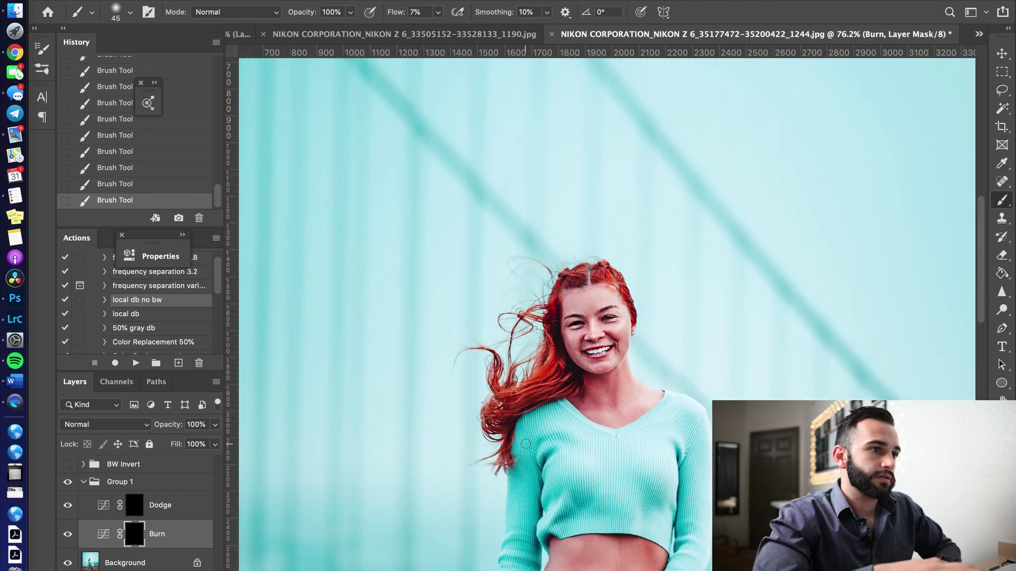
{"action": "scroll", "coordinate": [554, 409], "scroll_direction": "up", "scroll_amount": 5}
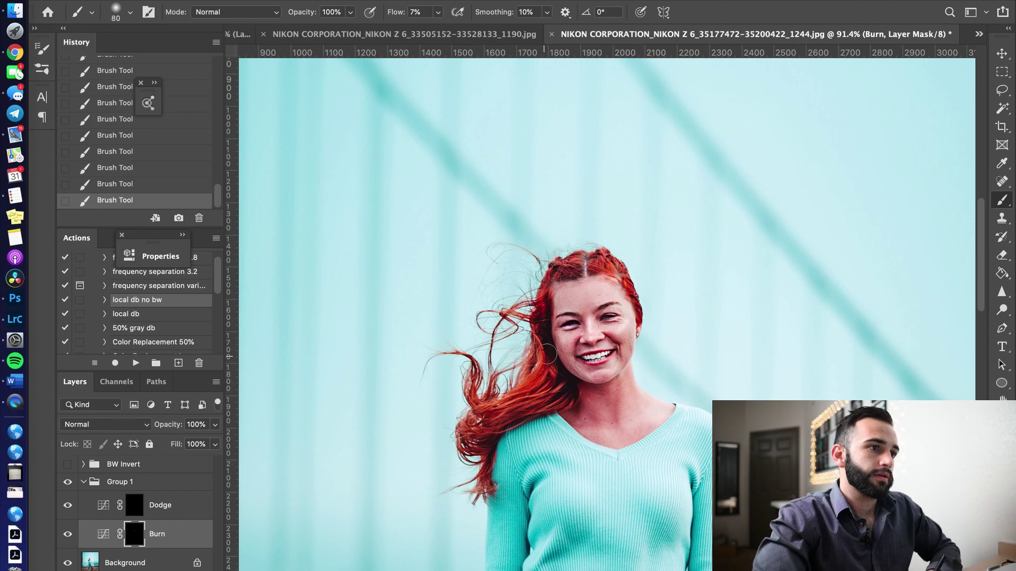
{"action": "key", "text": "bracketright"}
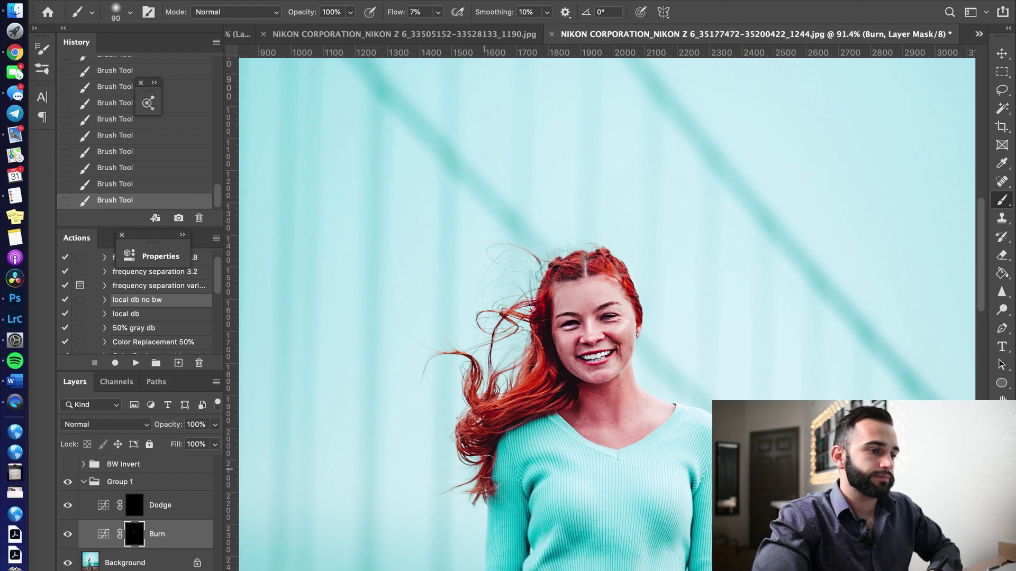
{"action": "scroll", "coordinate": [540, 437], "scroll_direction": "down", "scroll_amount": 3}
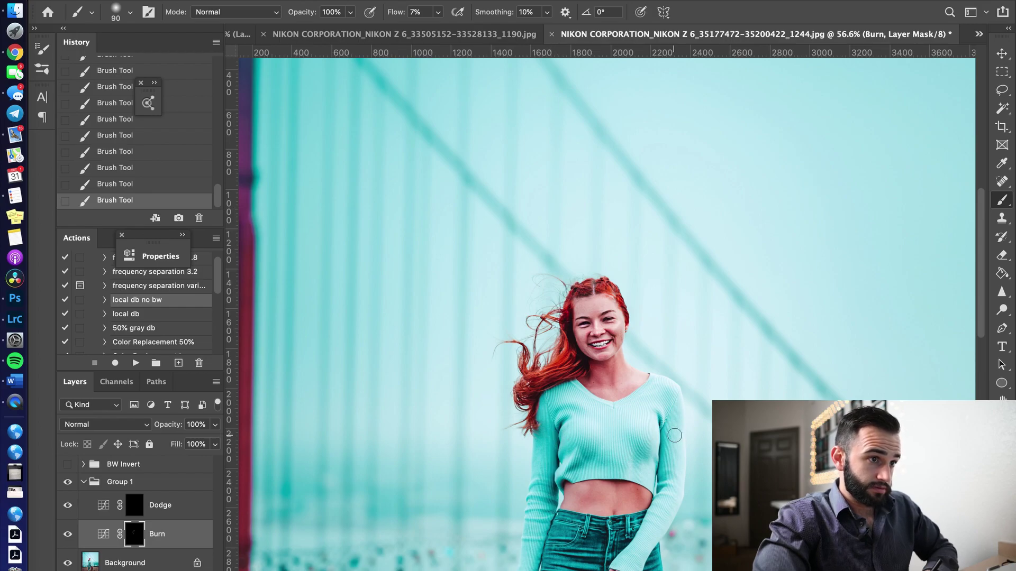
Step: Burn the foreground ground with a much larger 7%-flow brush, undoing and redoing to compare
{"action": "scroll", "coordinate": [618, 427], "scroll_direction": "down", "scroll_amount": 5}
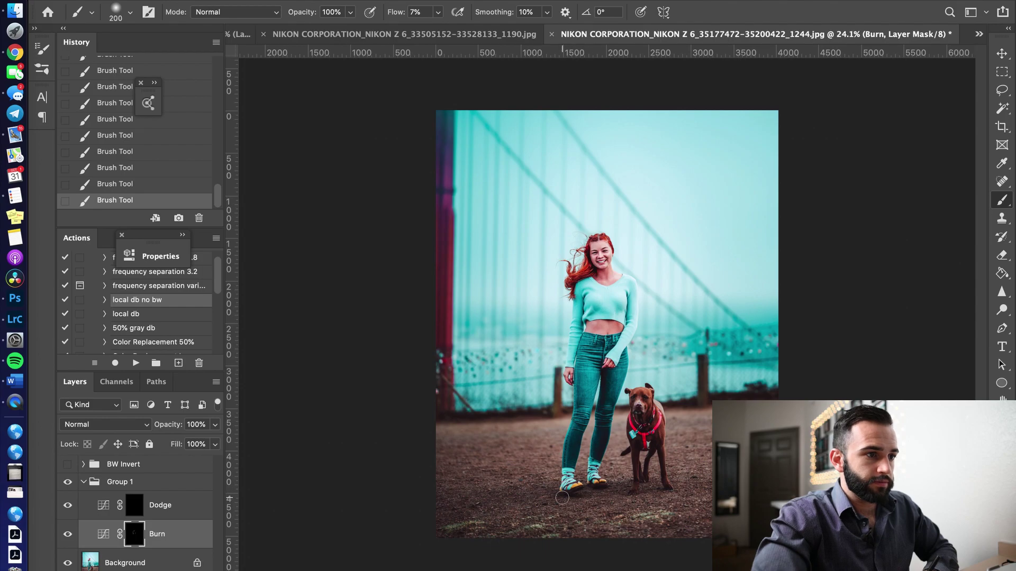
{"action": "key", "text": "bracketright"}
{"action": "key", "text": "bracketright"}
{"action": "key", "text": "bracketright"}
{"action": "key", "text": "bracketright"}
{"action": "key", "text": "bracketright"}
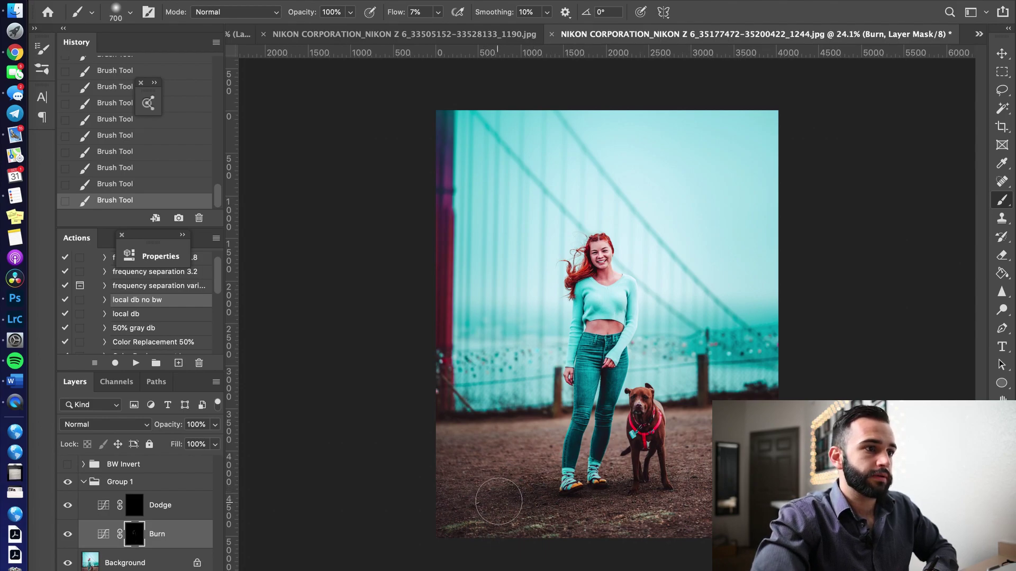
{"action": "key", "text": "super+z"}
{"action": "key", "text": "super+shift+z"}
{"action": "key", "text": "super+z"}
{"action": "key", "text": "super+shift+z"}
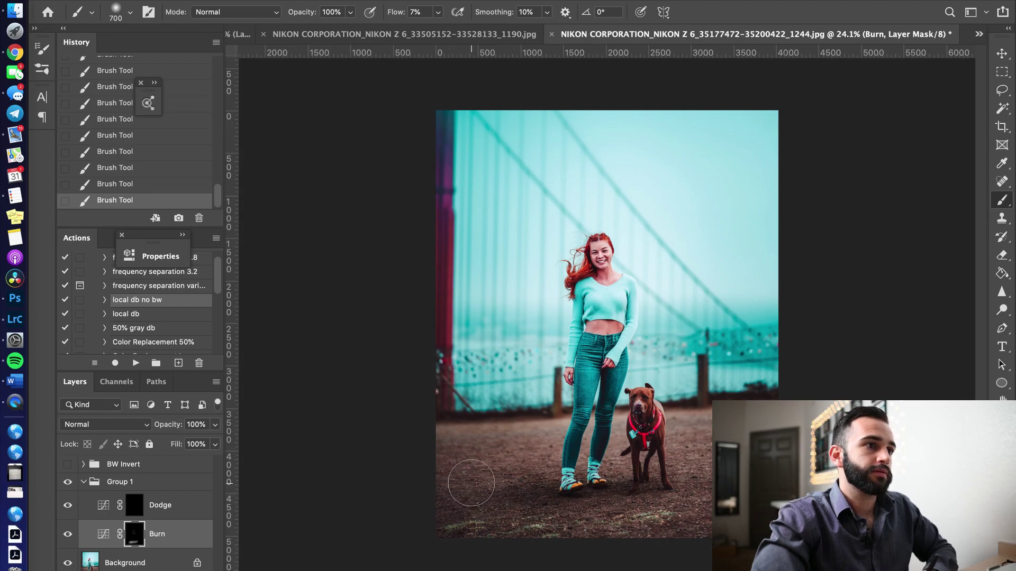
Step: Keep burning the photo's outer edges, including the left side, at varying brush sizes
{"action": "key", "text": "bracketleft"}
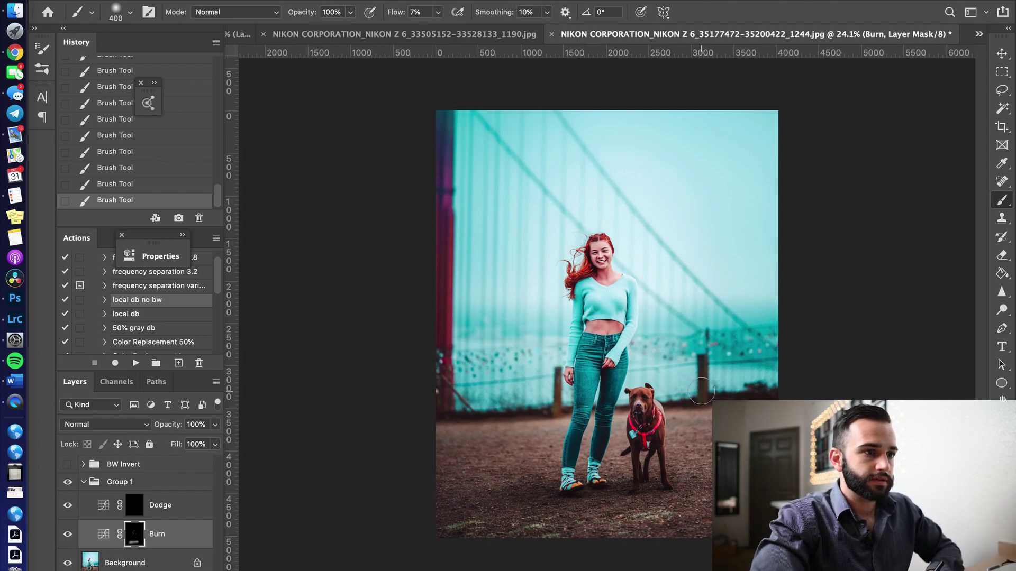
{"action": "key", "text": "bracketleft"}
{"action": "key", "text": "bracketleft"}
{"action": "key", "text": "bracketleft"}
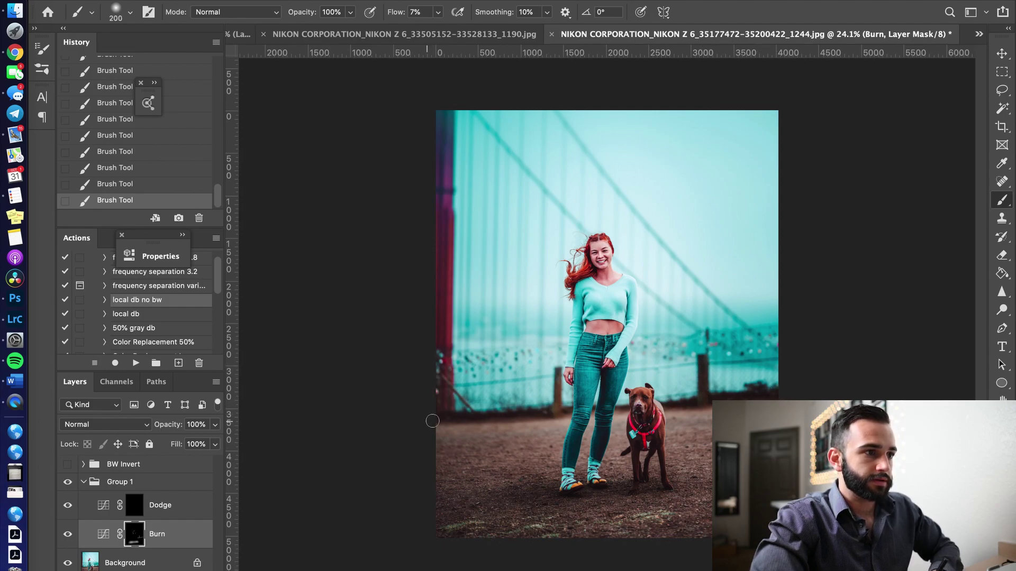
{"action": "key", "text": "bracketright"}
{"action": "key", "text": "bracketright"}
{"action": "key", "text": "bracketright"}
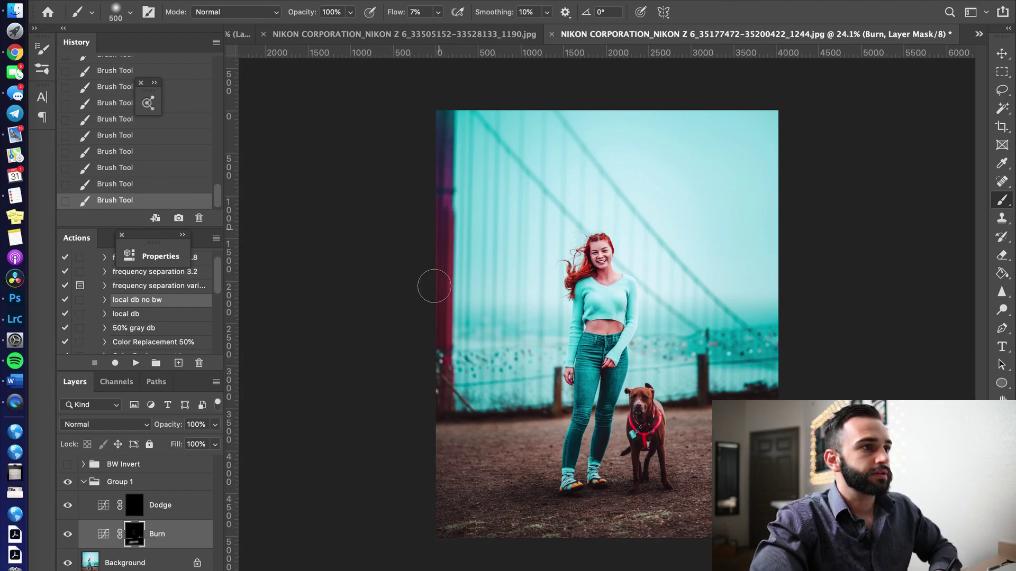
{"action": "key", "text": "bracketright"}
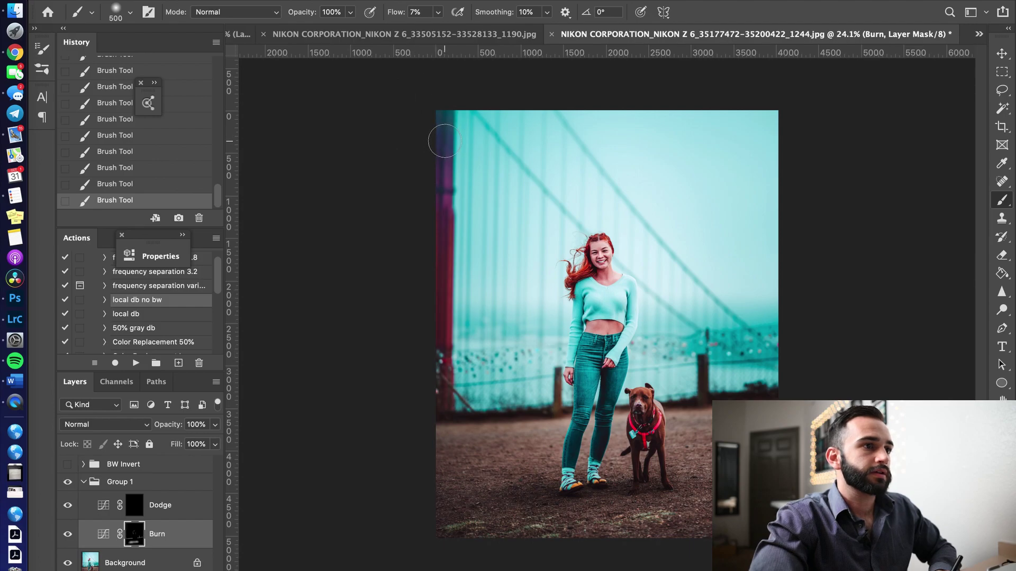
{"action": "key", "text": "bracketleft"}
{"action": "key", "text": "bracketleft"}
{"action": "key", "text": "bracketleft"}
{"action": "key", "text": "bracketleft"}
{"action": "key", "text": "bracketleft"}
{"action": "key", "text": "bracketleft"}
{"action": "key", "text": "bracketleft"}
{"action": "key", "text": "bracketleft"}
{"action": "key", "text": "bracketleft"}
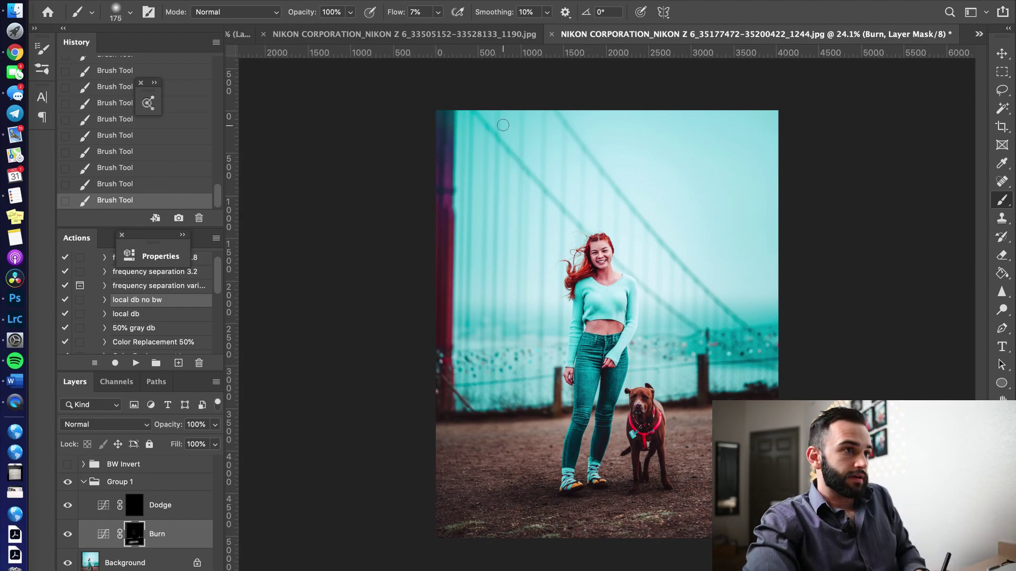
Step: Darken the background edges of the bridge scene with 7%-flow strokes on the Burn mask
{"action": "key", "text": "bracketright"}
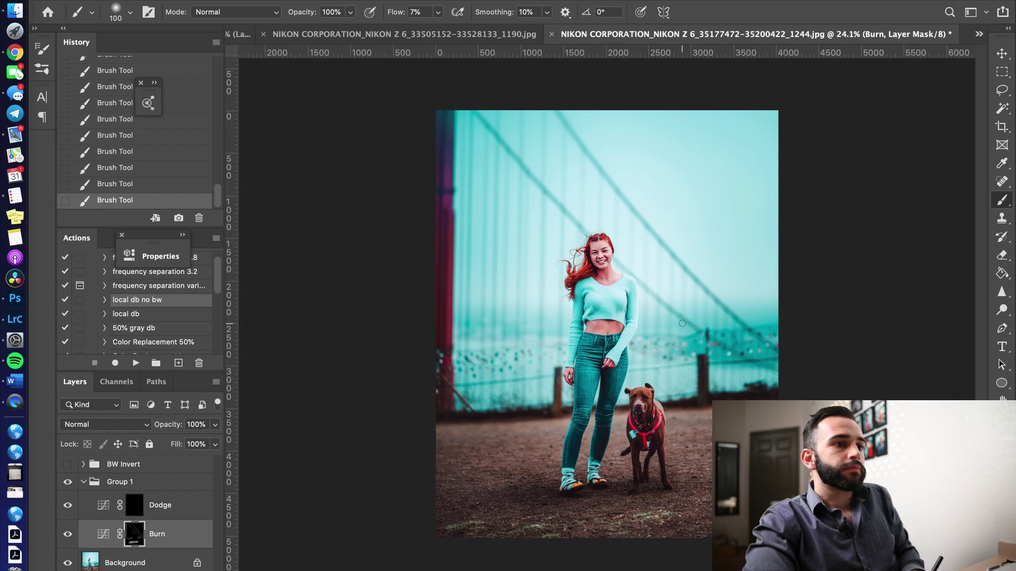
{"action": "key", "text": "bracketright"}
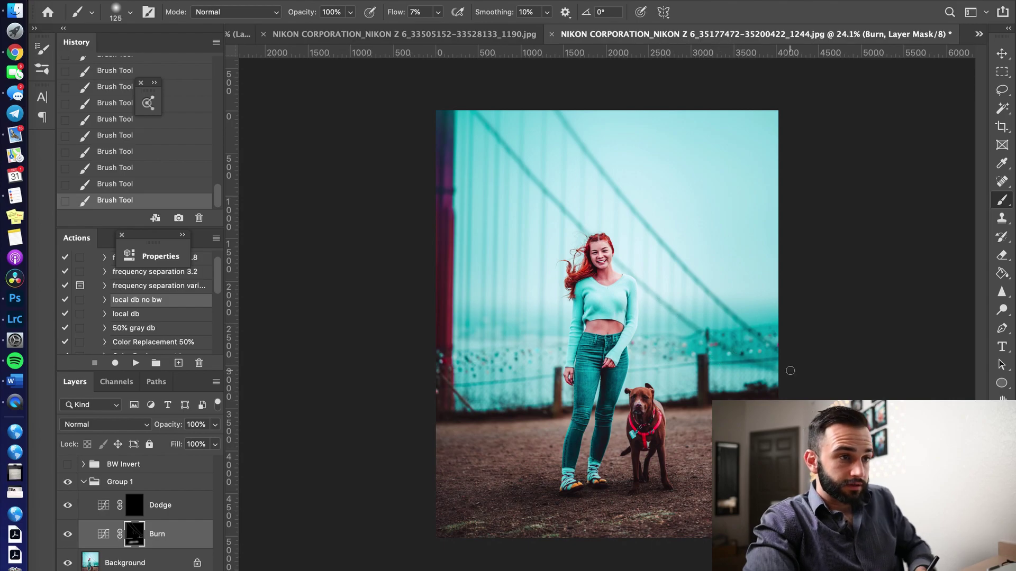
{"action": "key", "text": "bracketleft"}
{"action": "key", "text": "bracketleft"}
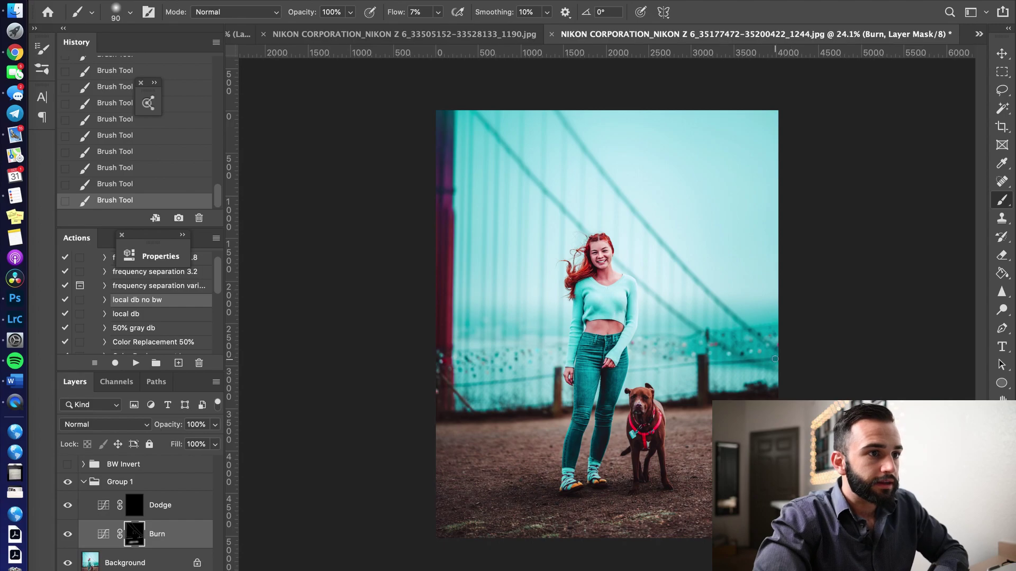
{"action": "key", "text": "bracketleft"}
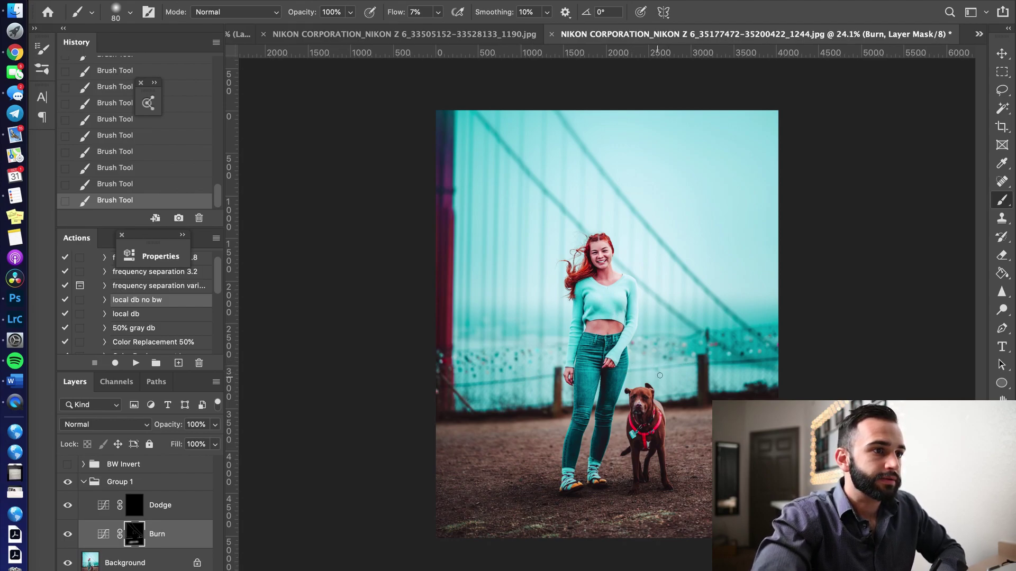
{"action": "key", "text": "bracketright"}
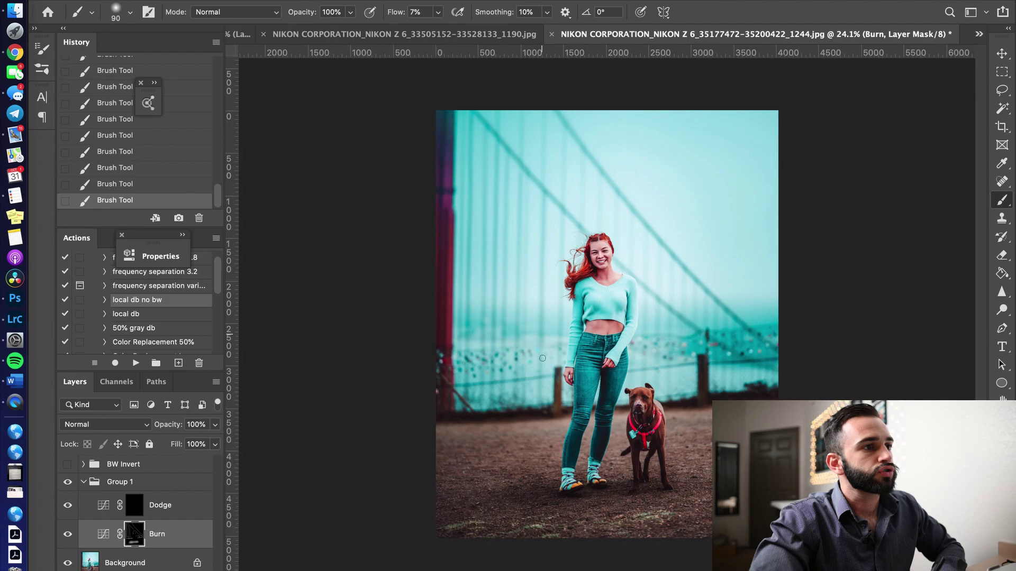
{"action": "key", "text": "bracketright"}
{"action": "key", "text": "bracketright"}
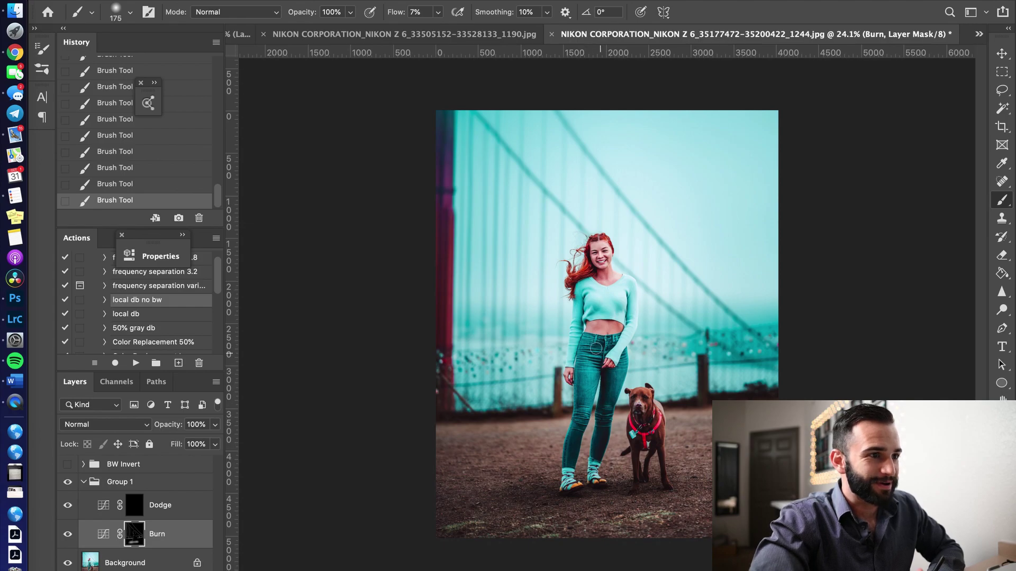
{"action": "key", "text": "bracketleft"}
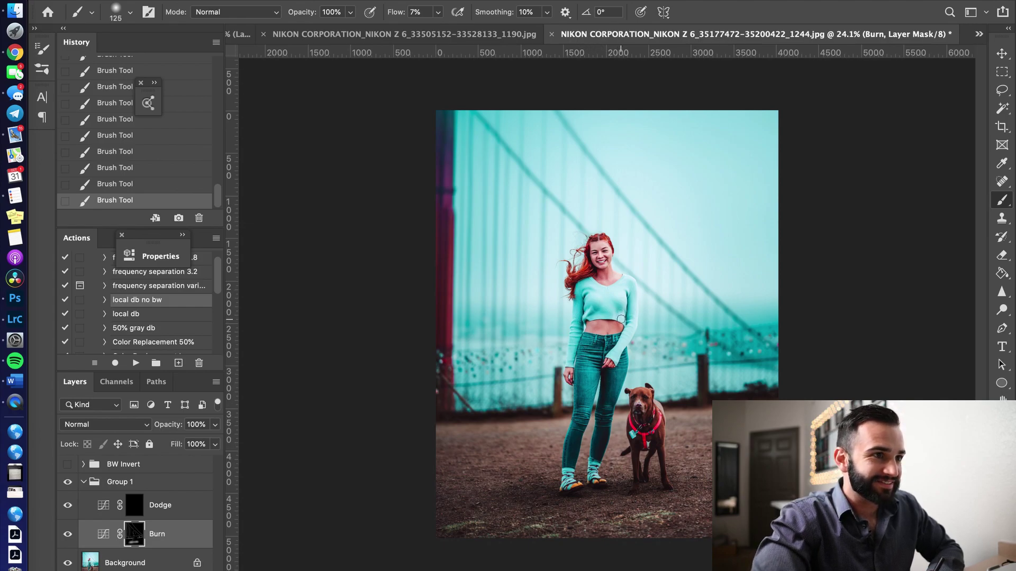
{"action": "key", "text": "bracketleft"}
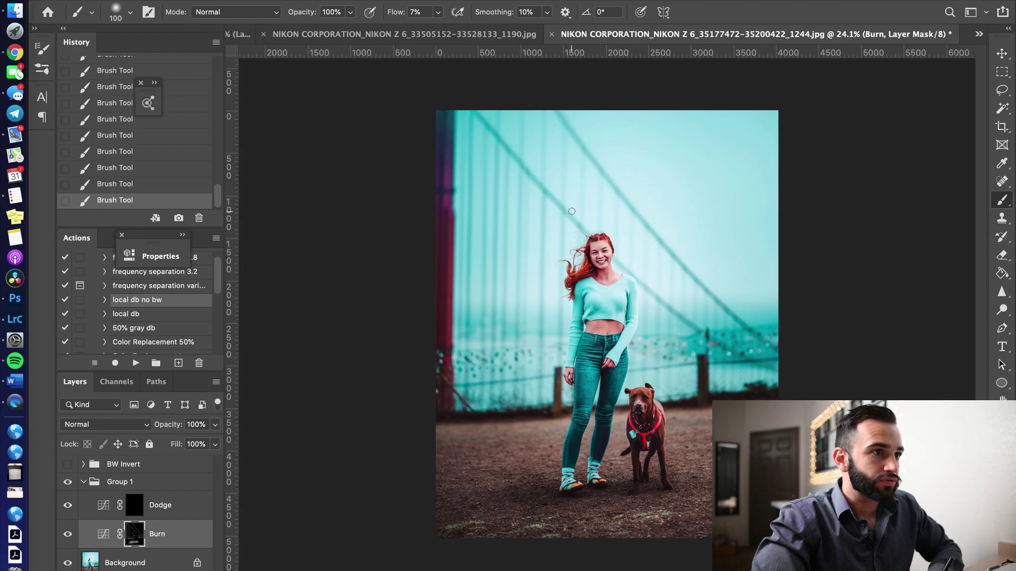
{"action": "key", "text": "bracketleft"}
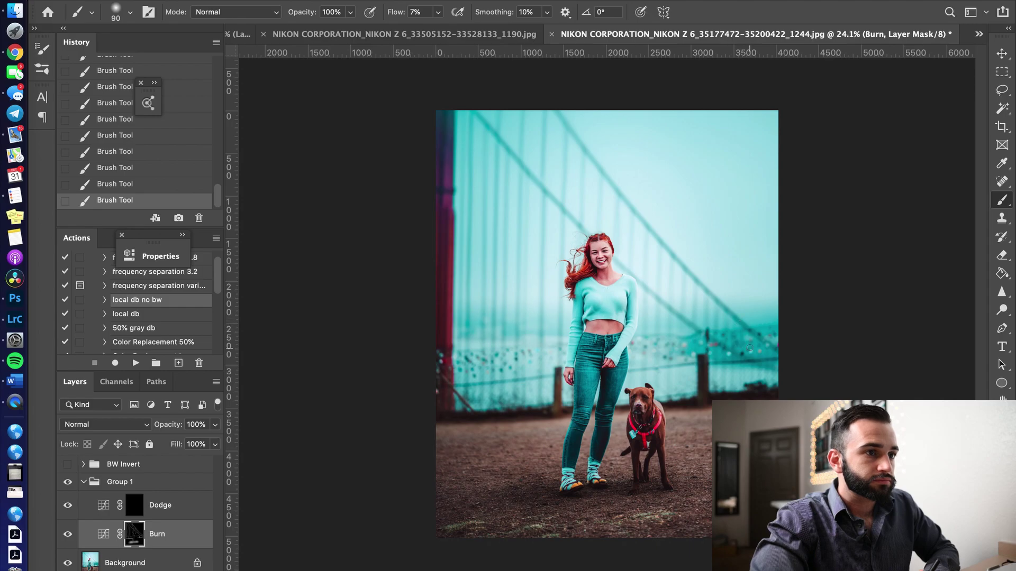
Step: Toggle Group 1 on and off repeatedly to compare the burned photo with the original
{"action": "scroll", "coordinate": [699, 313], "scroll_direction": "down", "scroll_amount": 1}
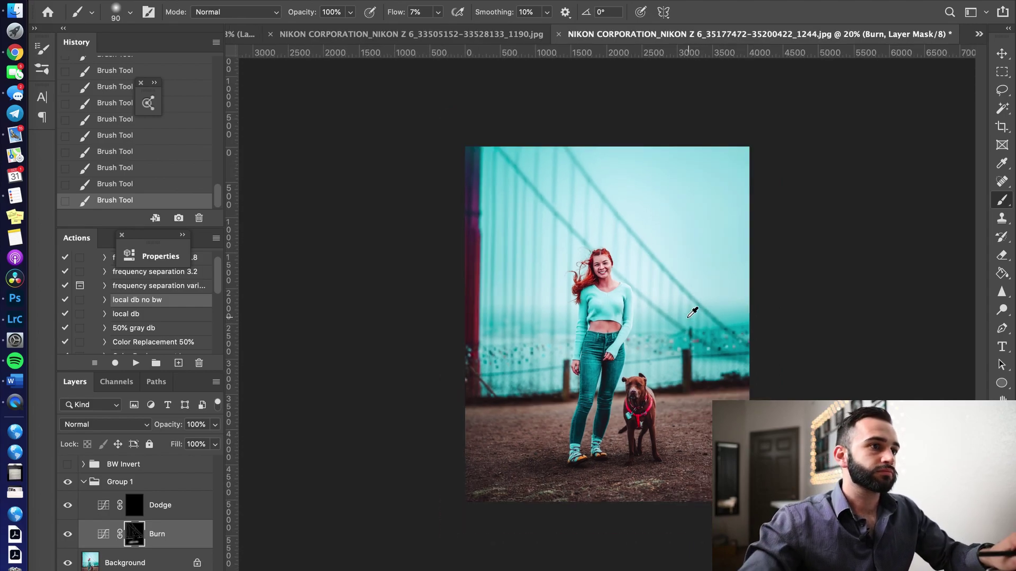
{"action": "scroll", "coordinate": [692, 312], "scroll_direction": "down", "scroll_amount": 1}
{"action": "left_click", "coordinate": [67, 481]}
{"action": "left_click", "coordinate": [67, 482]}
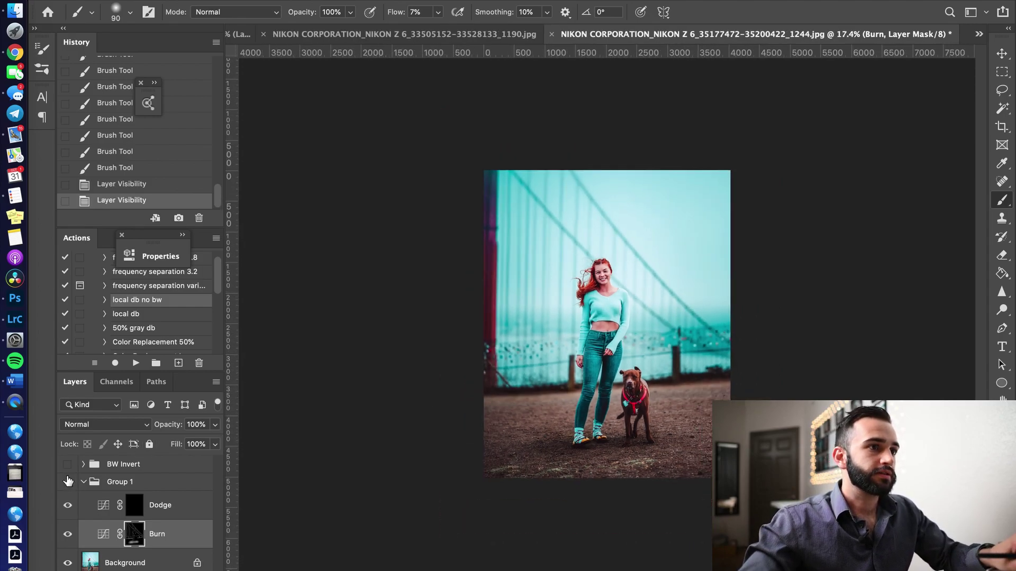
{"action": "left_click", "coordinate": [68, 481]}
{"action": "left_click", "coordinate": [68, 481]}
{"action": "left_click", "coordinate": [68, 482]}
{"action": "left_click", "coordinate": [68, 482]}
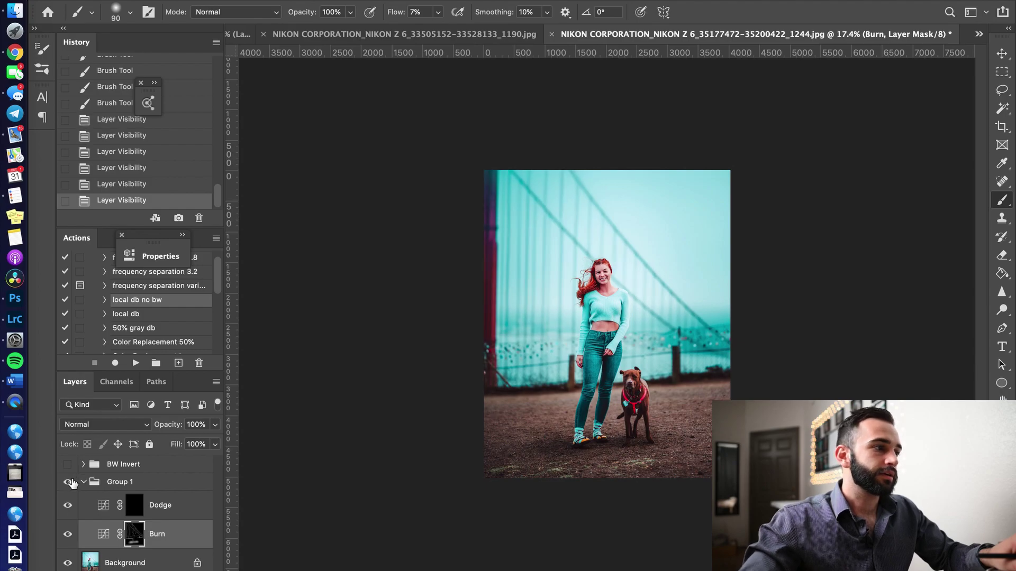
{"action": "left_click", "coordinate": [67, 481]}
{"action": "left_click", "coordinate": [67, 482]}
{"action": "left_click", "coordinate": [68, 481]}
{"action": "left_click", "coordinate": [68, 481]}
{"action": "left_click", "coordinate": [68, 482]}
{"action": "left_click", "coordinate": [68, 482]}
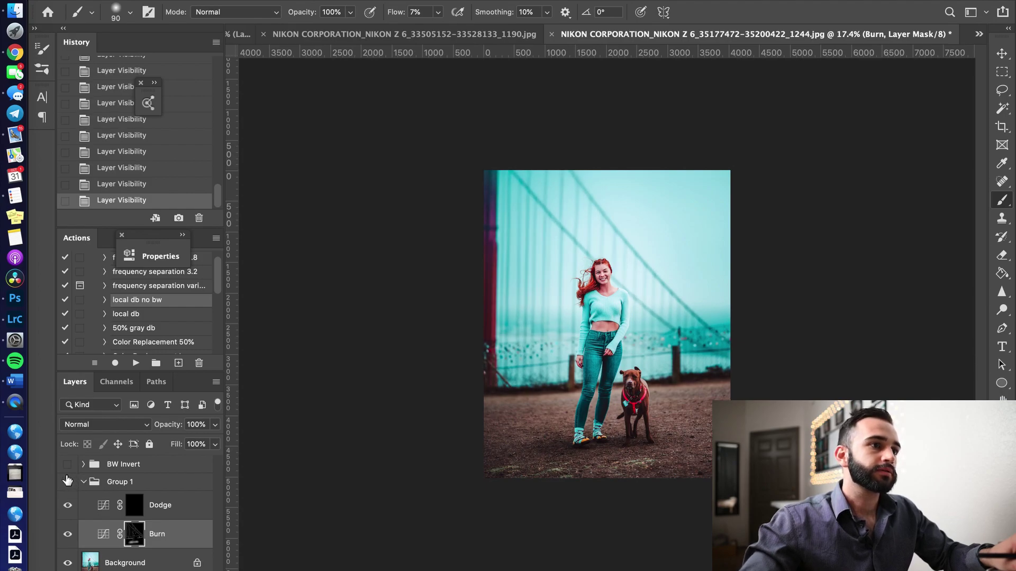
{"action": "scroll", "coordinate": [562, 290], "scroll_direction": "up", "scroll_amount": 3}
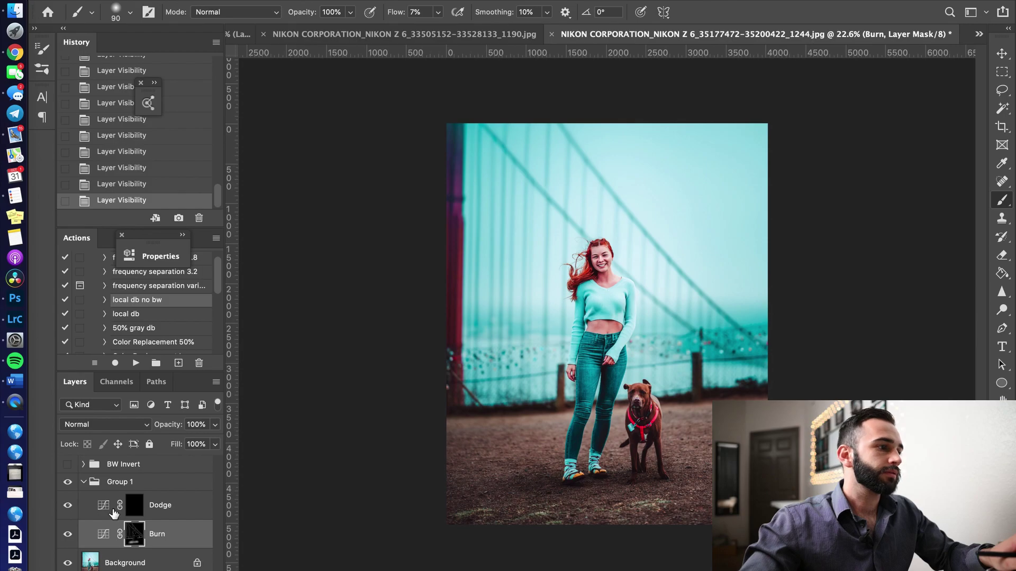
{"action": "left_click", "coordinate": [134, 507]}
Step: Lighten around the woman's hair, to her right, and the lower-left ground with a very large Dodge brush
{"action": "scroll", "coordinate": [529, 240], "scroll_direction": "down", "scroll_amount": 2}
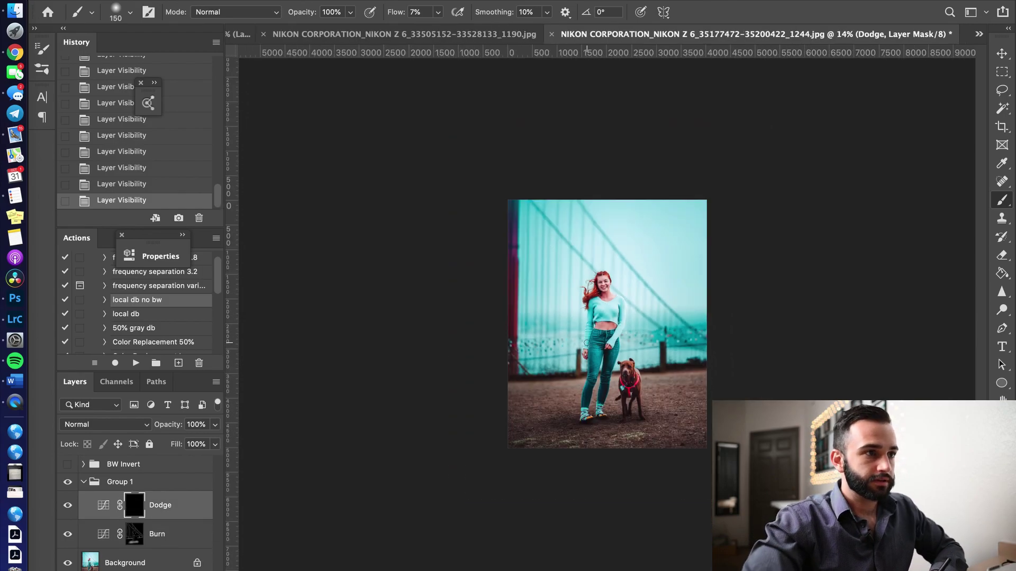
{"action": "key", "text": "bracketright"}
{"action": "key", "text": "bracketright"}
{"action": "key", "text": "bracketright"}
{"action": "key", "text": "bracketright"}
{"action": "key", "text": "bracketright"}
{"action": "key", "text": "bracketright"}
{"action": "key", "text": "bracketright"}
{"action": "key", "text": "bracketright"}
{"action": "key", "text": "bracketright"}
{"action": "key", "text": "bracketright"}
{"action": "key", "text": "bracketright"}
{"action": "key", "text": "bracketright"}
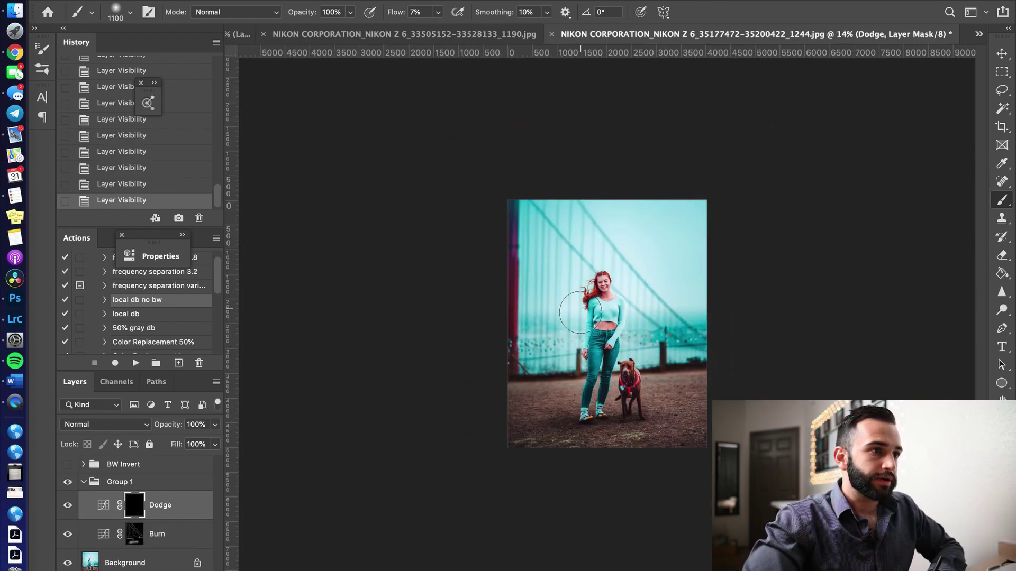
{"action": "mouse_move", "coordinate": [580, 312]}
{"action": "left_mouse_down"}
{"action": "mouse_move", "coordinate": [541, 298]}
{"action": "mouse_move", "coordinate": [592, 246]}
{"action": "mouse_move", "coordinate": [638, 269]}
{"action": "mouse_move", "coordinate": [668, 309]}
{"action": "left_mouse_up"}
{"action": "mouse_move", "coordinate": [646, 358]}
{"action": "left_mouse_down"}
{"action": "mouse_move", "coordinate": [616, 364]}
{"action": "mouse_move", "coordinate": [641, 404]}
{"action": "mouse_move", "coordinate": [675, 393]}
{"action": "mouse_move", "coordinate": [529, 389]}
{"action": "left_mouse_up"}
{"action": "key", "text": "bracketright"}
{"action": "key", "text": "bracketright"}
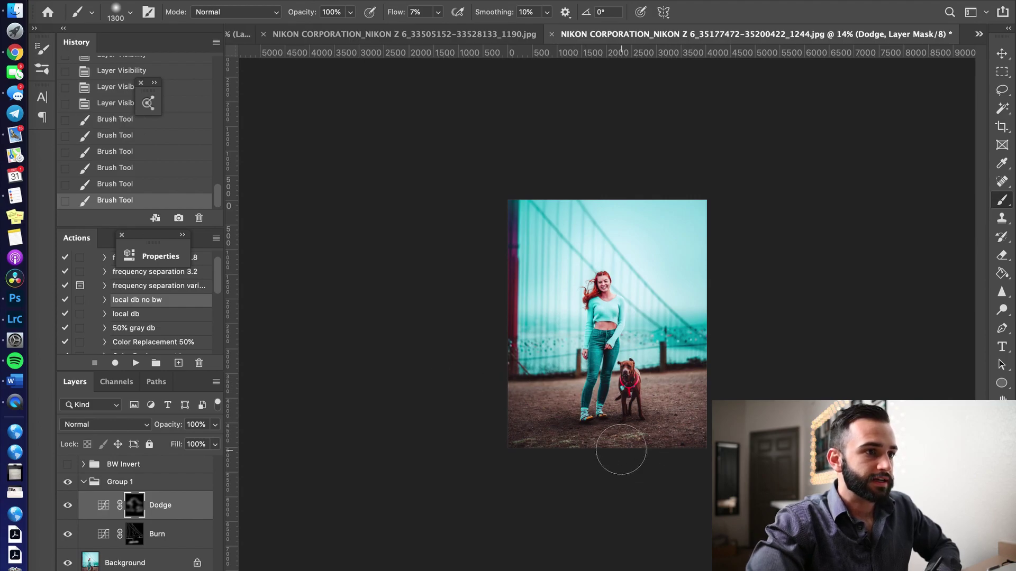
{"action": "mouse_move", "coordinate": [621, 450]}
{"action": "left_mouse_down"}
{"action": "mouse_move", "coordinate": [504, 442]}
{"action": "mouse_move", "coordinate": [526, 411]}
{"action": "left_mouse_up"}
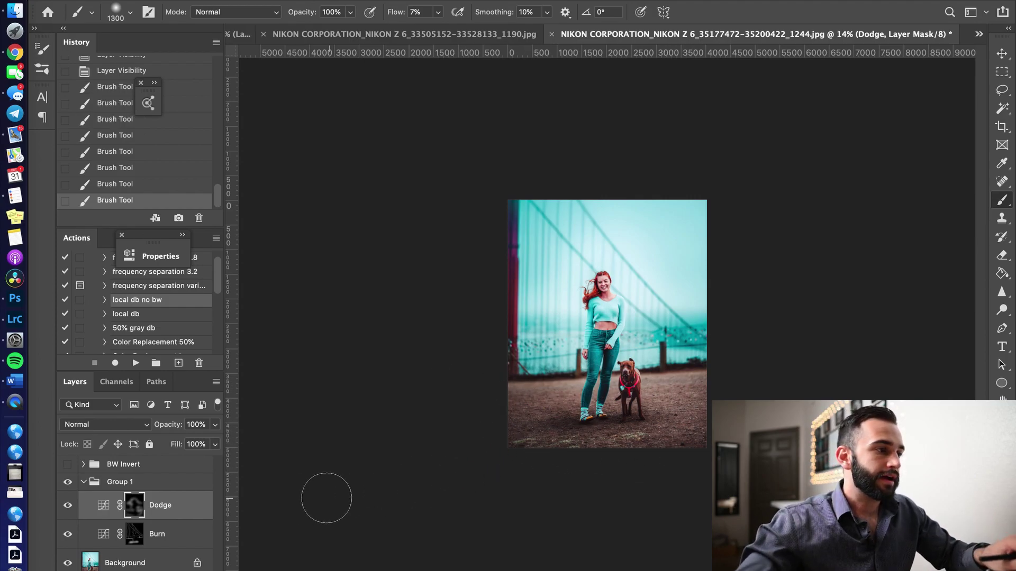
Step: Toggle Group 1 on and off repeatedly to judge the dodge effect
{"action": "left_click", "coordinate": [67, 482]}
{"action": "left_click", "coordinate": [67, 482]}
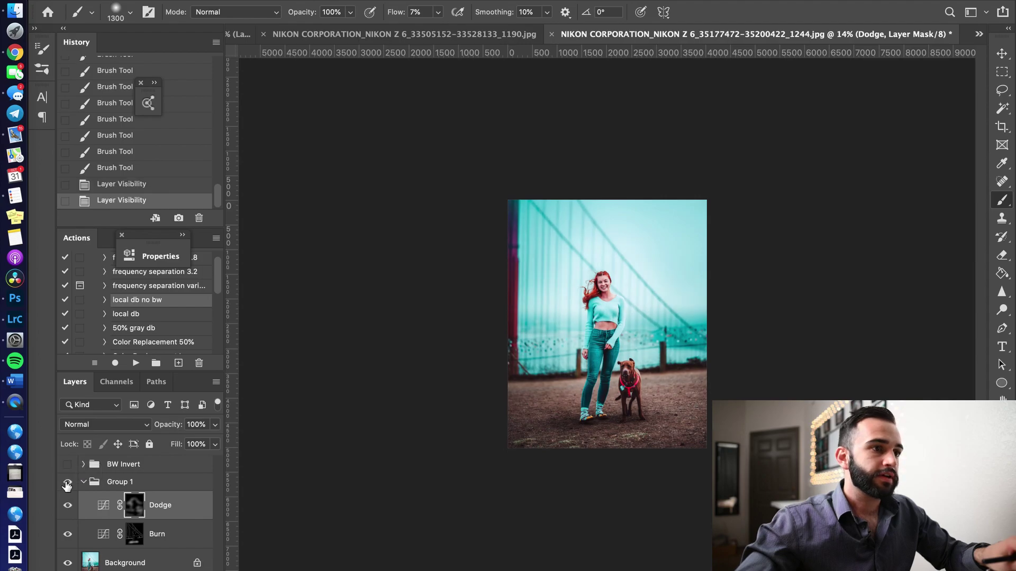
{"action": "left_click", "coordinate": [67, 482]}
{"action": "left_click", "coordinate": [67, 482]}
{"action": "left_click", "coordinate": [67, 482]}
{"action": "left_click", "coordinate": [68, 482]}
{"action": "left_click", "coordinate": [67, 482]}
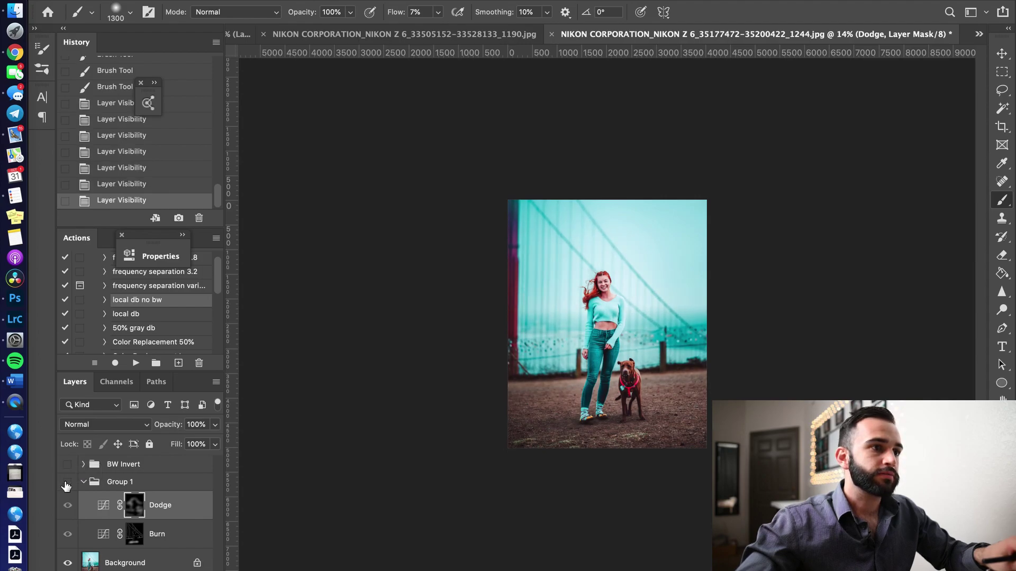
{"action": "left_click", "coordinate": [67, 482]}
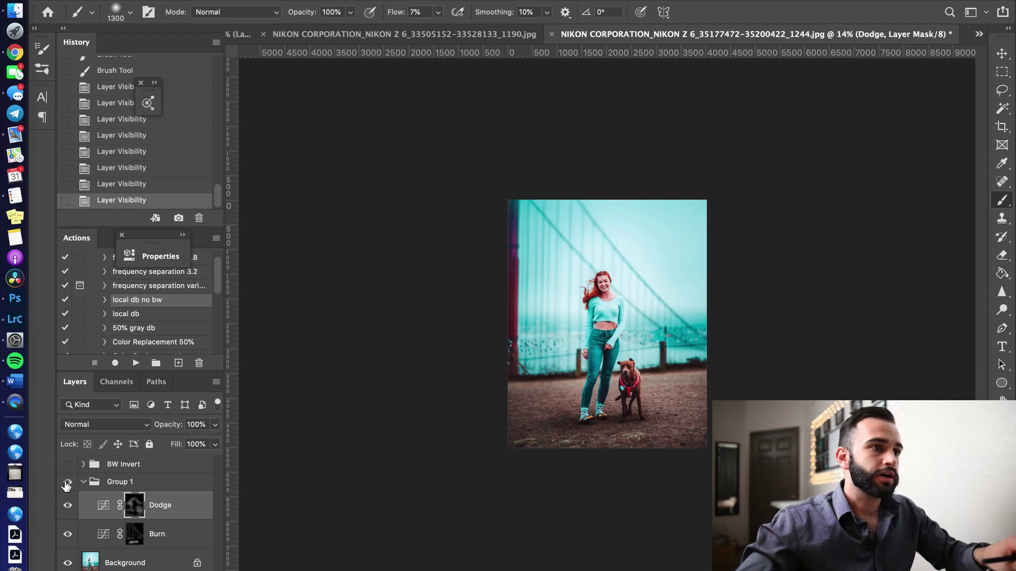
Step: Darken the photo's lower-right corner on the Burn mask and compare with Group 1 toggled
{"action": "left_click", "coordinate": [134, 534]}
{"action": "mouse_move", "coordinate": [537, 437]}
{"action": "left_mouse_down"}
{"action": "mouse_move", "coordinate": [529, 403]}
{"action": "mouse_move", "coordinate": [529, 455]}
{"action": "left_mouse_up"}
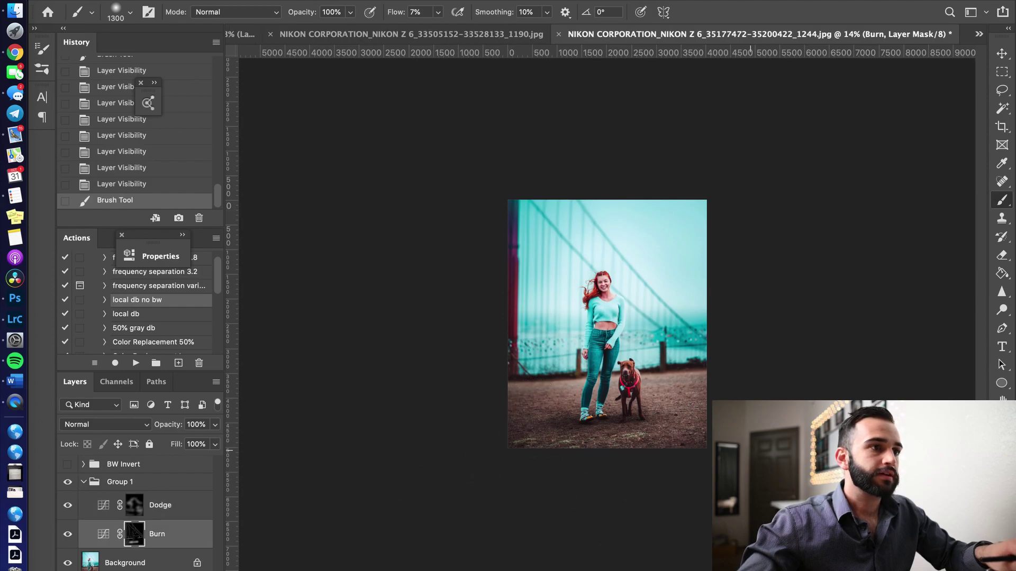
{"action": "mouse_move", "coordinate": [712, 421]}
{"action": "left_mouse_down"}
{"action": "mouse_move", "coordinate": [723, 402]}
{"action": "mouse_move", "coordinate": [667, 459]}
{"action": "left_mouse_up"}
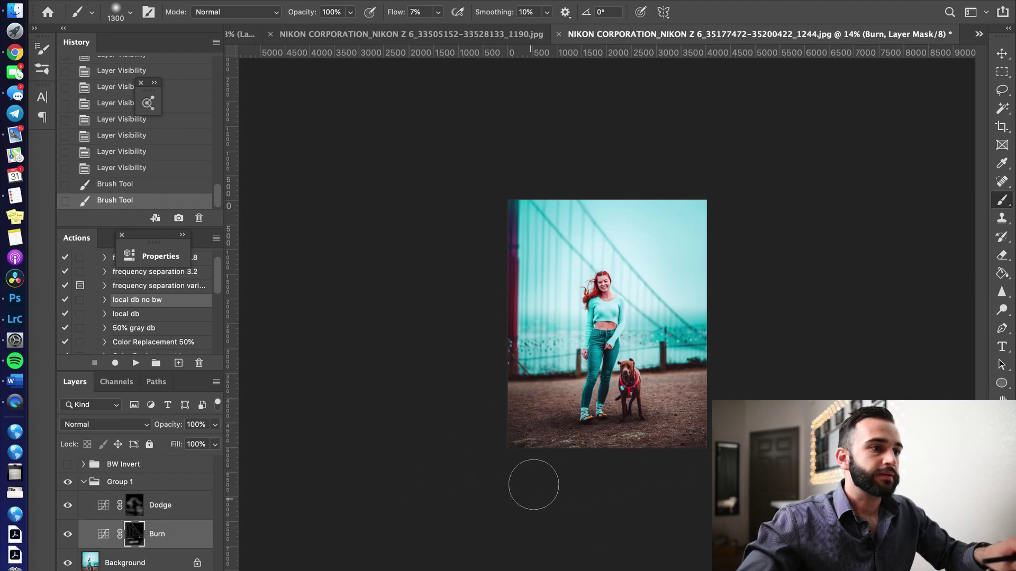
{"action": "scroll", "coordinate": [563, 267], "scroll_direction": "up", "scroll_amount": 1}
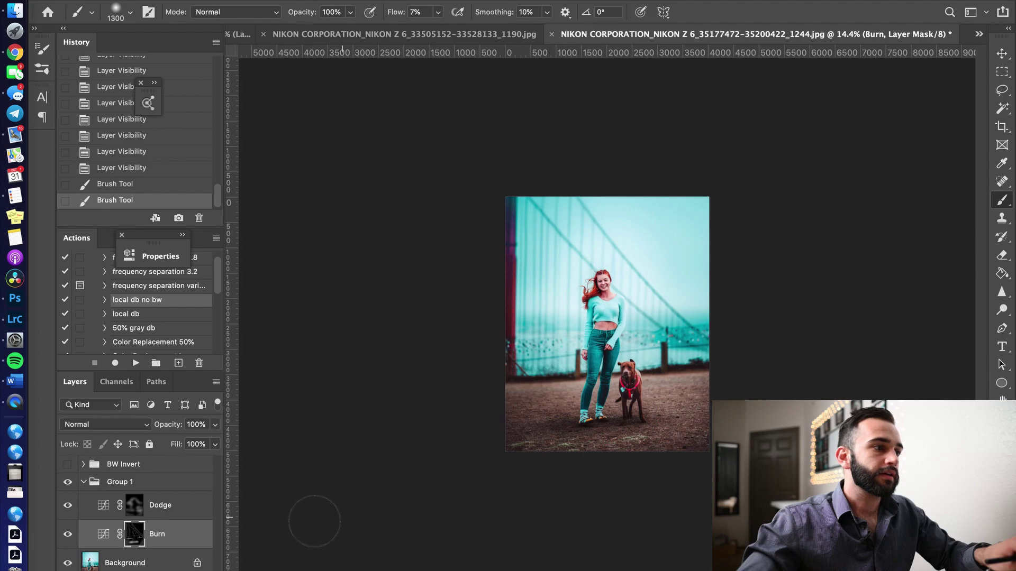
{"action": "left_click", "coordinate": [68, 482]}
{"action": "left_click", "coordinate": [67, 483]}
{"action": "left_click", "coordinate": [68, 482]}
{"action": "left_click", "coordinate": [67, 482]}
{"action": "left_click", "coordinate": [67, 483]}
{"action": "left_click", "coordinate": [68, 482]}
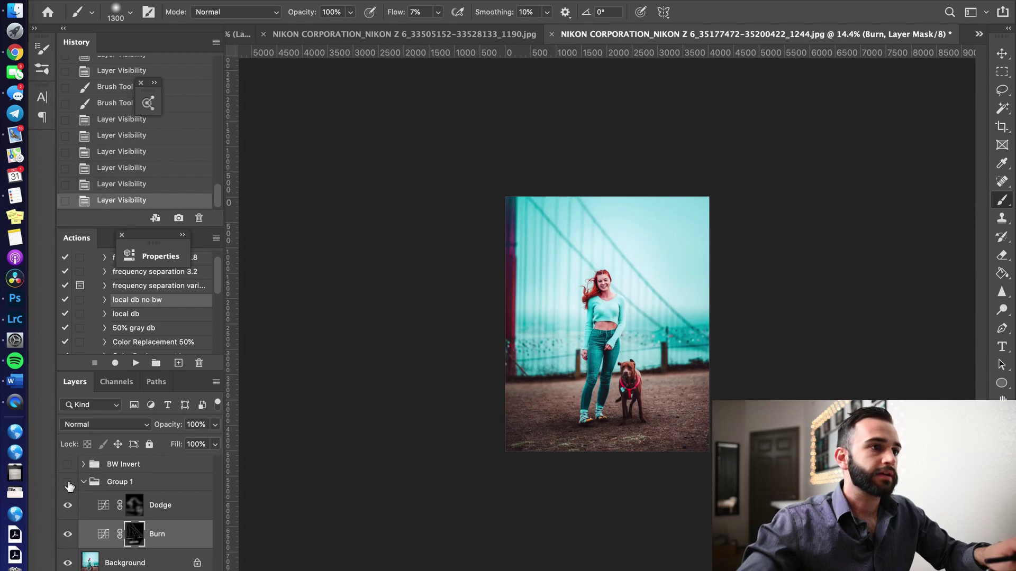
{"action": "left_click", "coordinate": [68, 482]}
{"action": "left_click", "coordinate": [67, 483]}
Step: Dodge the woman's forehead on the Dodge mask with a brush of about 141 px
{"action": "scroll", "coordinate": [727, 238], "scroll_direction": "up", "scroll_amount": 5}
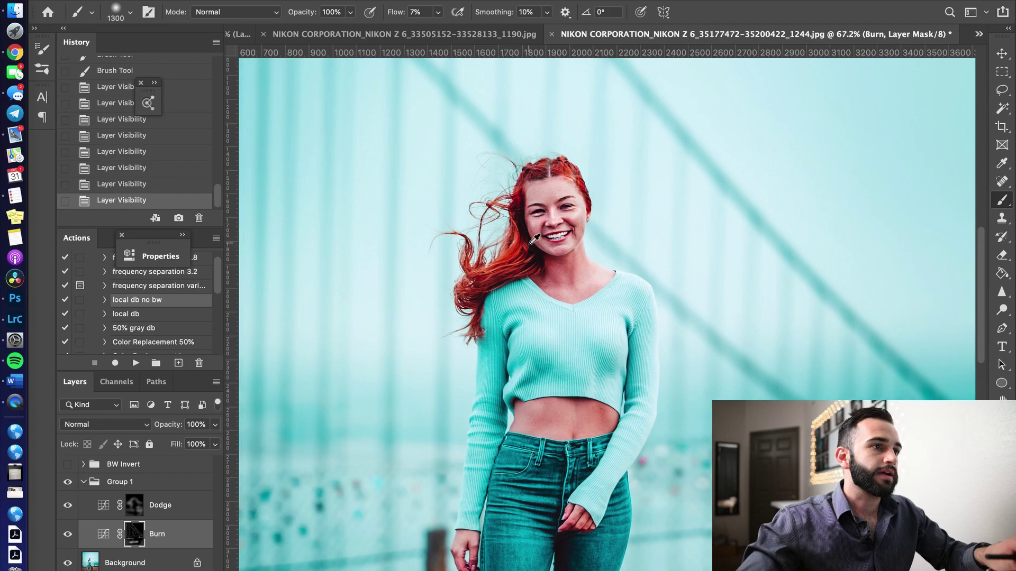
{"action": "scroll", "coordinate": [531, 244], "scroll_direction": "up", "scroll_amount": 2}
{"action": "left_click", "coordinate": [131, 509]}
{"action": "left_click_drag", "start_coordinate": [661, 267], "coordinate": [281, 281]}
{"action": "mouse_move", "coordinate": [643, 289]}
{"action": "left_mouse_down"}
{"action": "mouse_move", "coordinate": [566, 272]}
{"action": "mouse_move", "coordinate": [594, 301]}
{"action": "mouse_move", "coordinate": [600, 248]}
{"action": "mouse_move", "coordinate": [610, 274]}
{"action": "mouse_move", "coordinate": [645, 305]}
{"action": "left_mouse_up"}
{"action": "scroll", "coordinate": [609, 158], "scroll_direction": "up", "scroll_amount": 2}
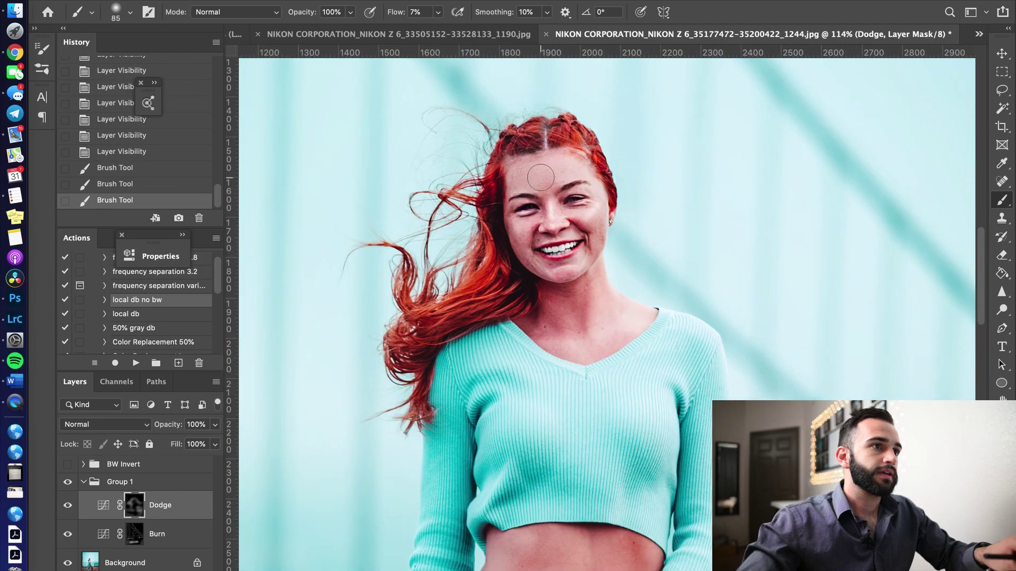
{"action": "left_click_drag", "start_coordinate": [541, 177], "coordinate": [590, 164]}
{"action": "scroll", "coordinate": [545, 260], "scroll_direction": "up", "scroll_amount": 2}
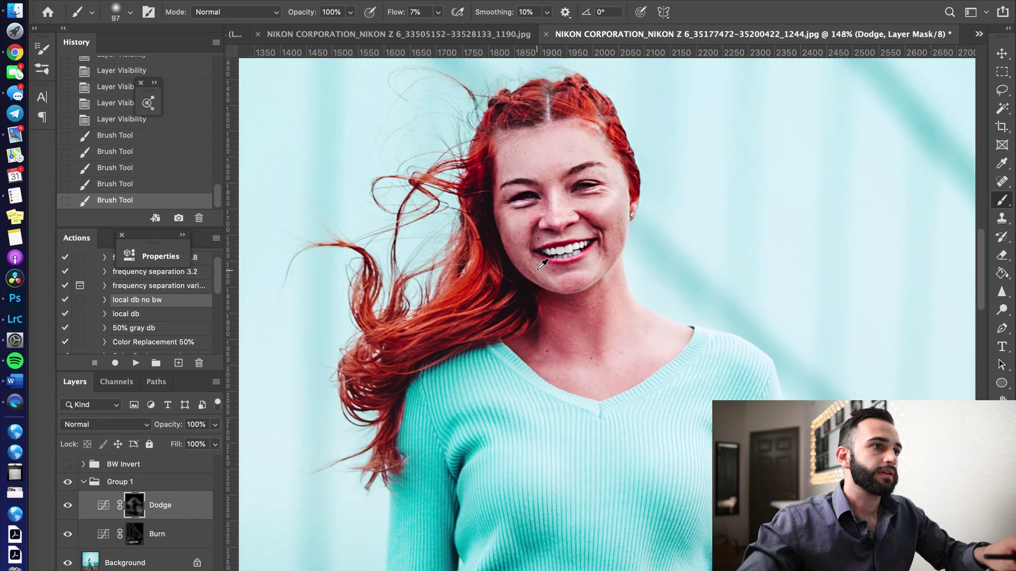
{"action": "scroll", "coordinate": [541, 271], "scroll_direction": "up", "scroll_amount": 8}
{"action": "scroll", "coordinate": [541, 271], "scroll_direction": "down", "scroll_amount": 2}
Step: Turn on the BW Invert view and lighten tiny dark spots near the chin with a 3 px brush
{"action": "left_click", "coordinate": [68, 464]}
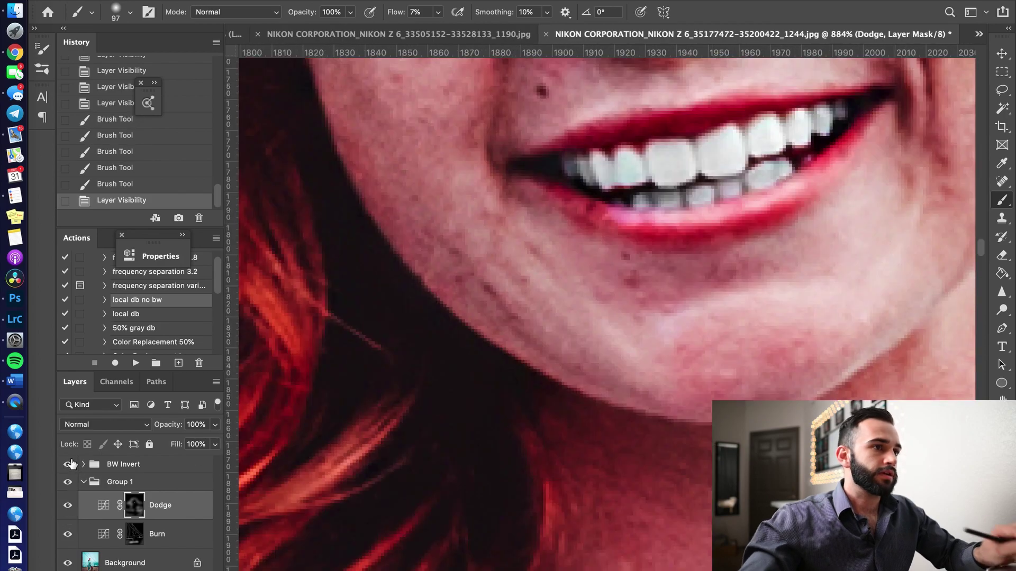
{"action": "key", "text": "bracketleft"}
{"action": "key", "text": "bracketleft"}
{"action": "key", "text": "bracketleft"}
{"action": "key", "text": "bracketleft"}
{"action": "key", "text": "bracketleft"}
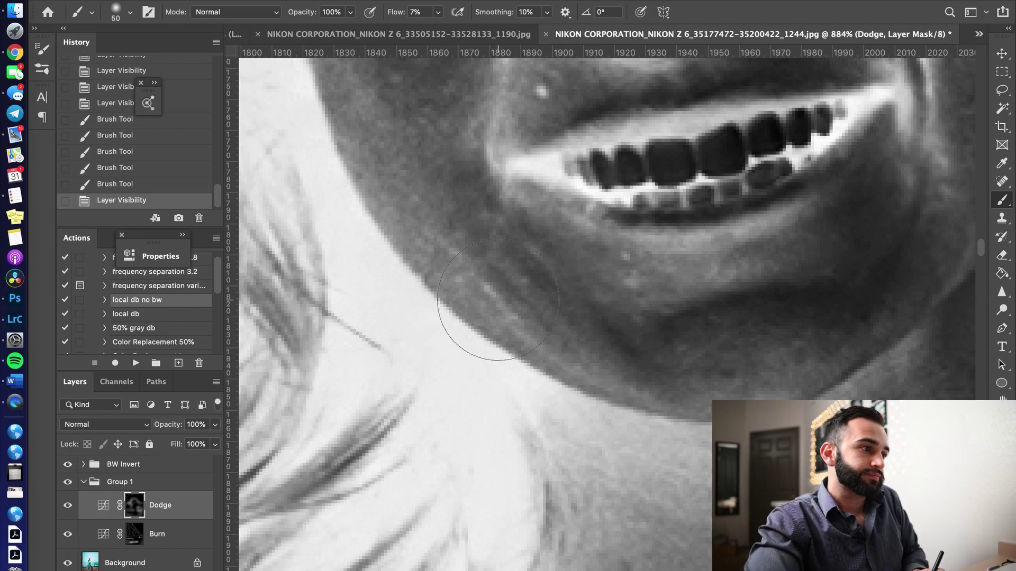
{"action": "key", "text": "bracketleft"}
{"action": "key", "text": "bracketleft"}
{"action": "key", "text": "bracketleft"}
{"action": "key", "text": "bracketleft"}
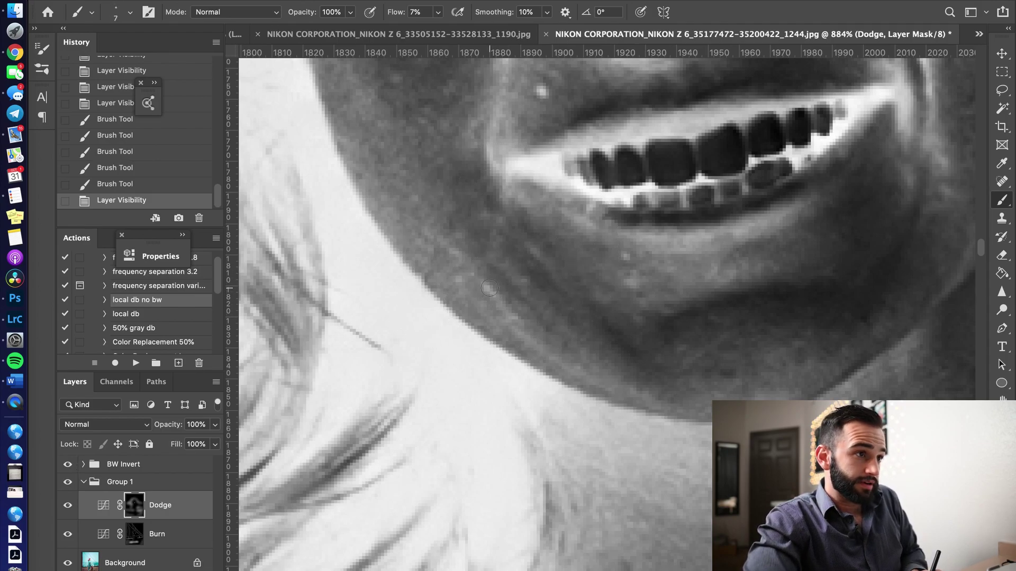
{"action": "key", "text": "bracketleft"}
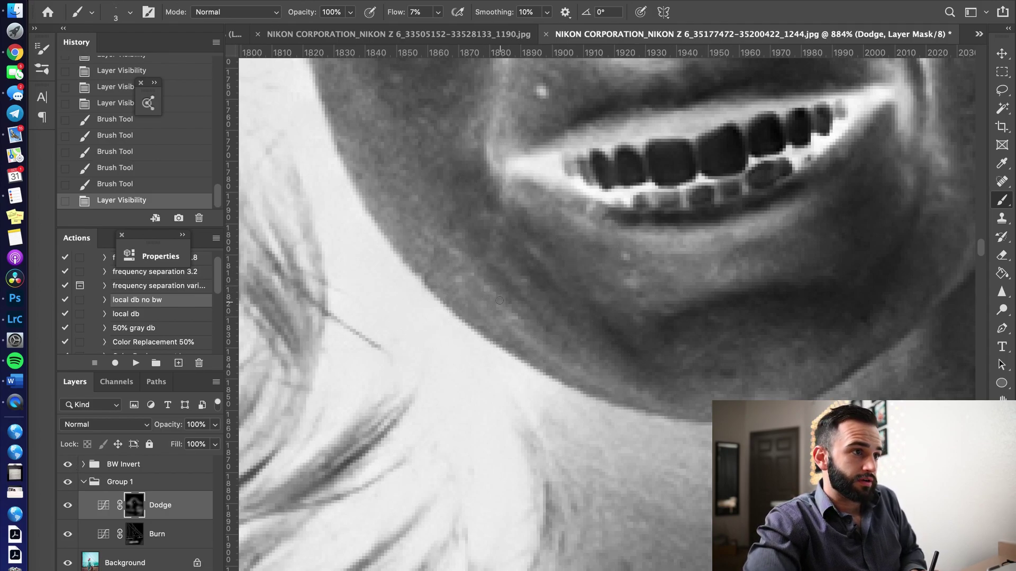
{"action": "left_click", "coordinate": [499, 300]}
{"action": "left_click", "coordinate": [491, 292]}
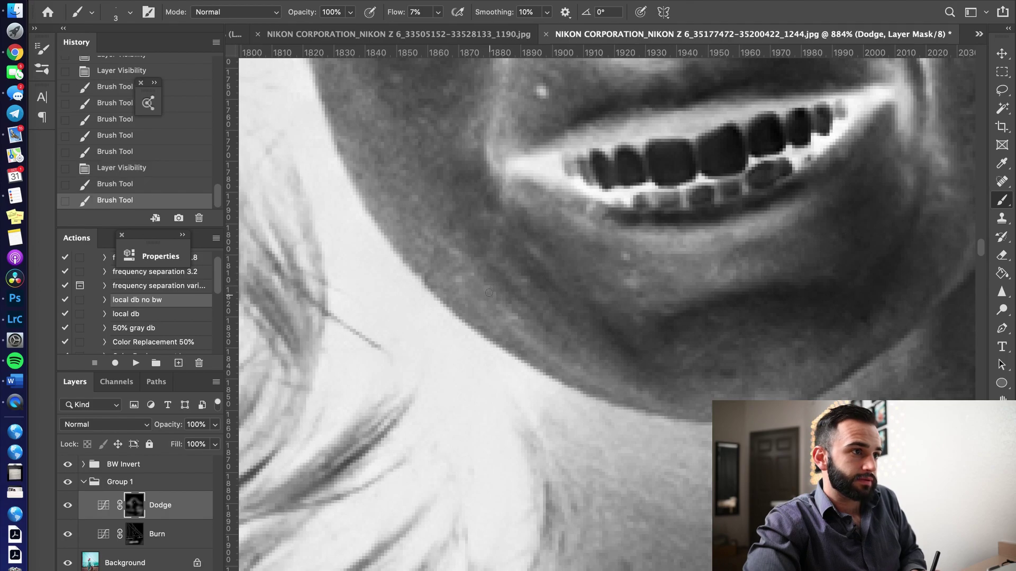
{"action": "left_click", "coordinate": [483, 286]}
Step: Dab lightening below the mouth and along the jaw shadow with a 4–6 px brush
{"action": "key", "text": "bracketleft"}
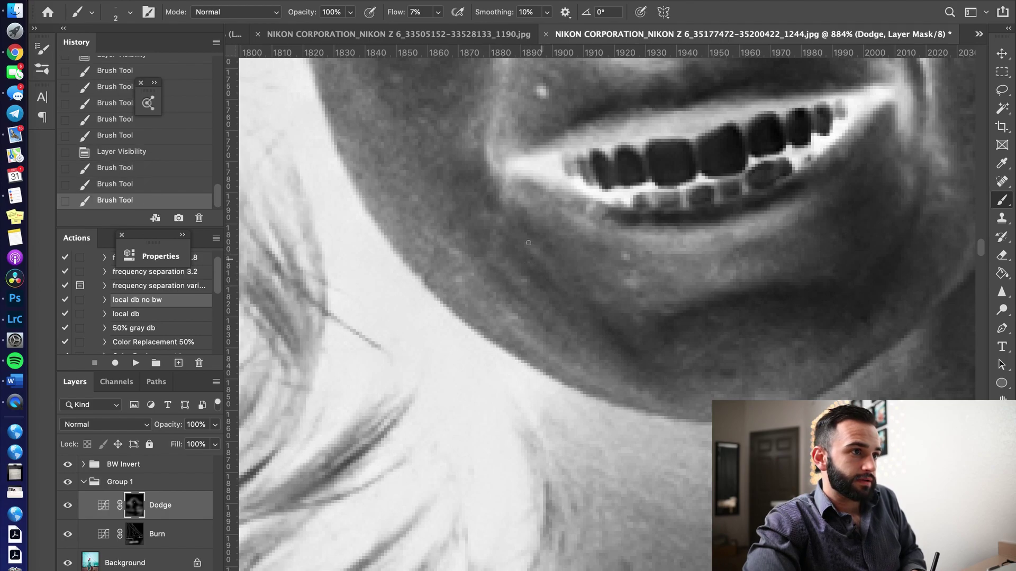
{"action": "left_click", "coordinate": [529, 244]}
{"action": "key", "text": "bracketright"}
{"action": "left_click", "coordinate": [521, 262]}
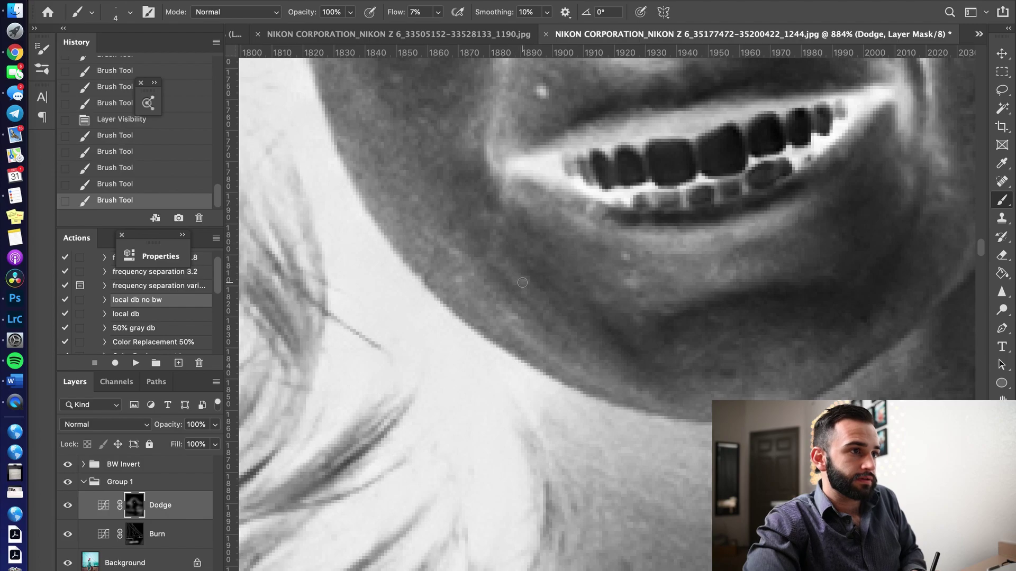
{"action": "left_click", "coordinate": [519, 285]}
{"action": "left_click", "coordinate": [492, 262]}
{"action": "key", "text": "bracketright"}
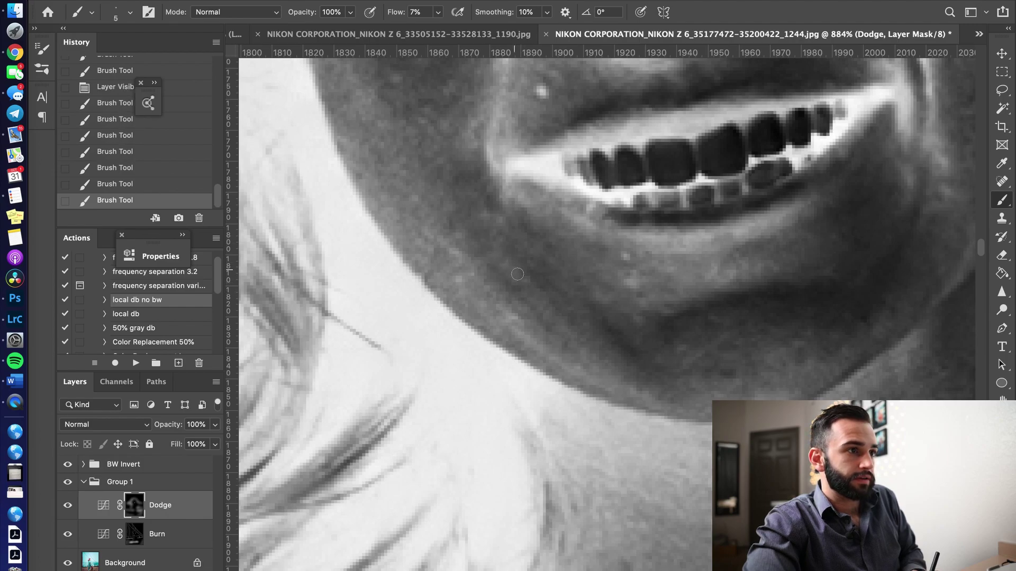
{"action": "left_click", "coordinate": [500, 243]}
{"action": "left_click", "coordinate": [522, 279]}
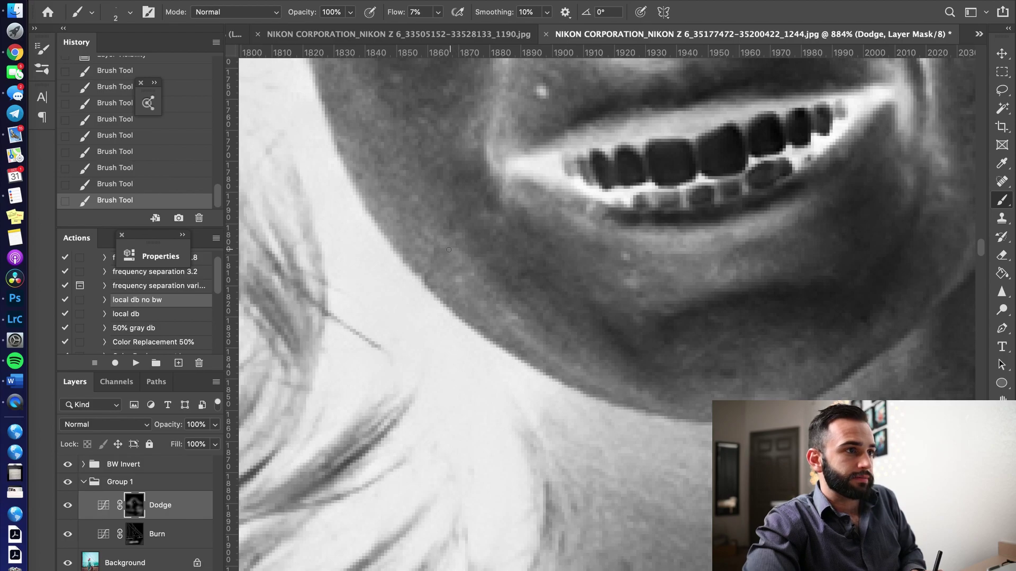
{"action": "key", "text": "bracketright"}
{"action": "left_click", "coordinate": [462, 281]}
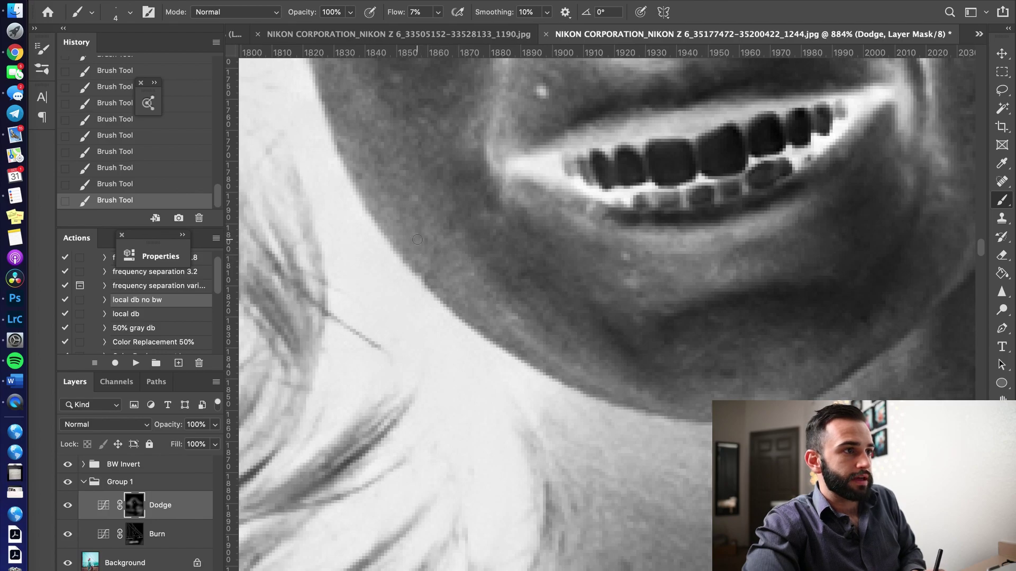
{"action": "key", "text": "bracketright"}
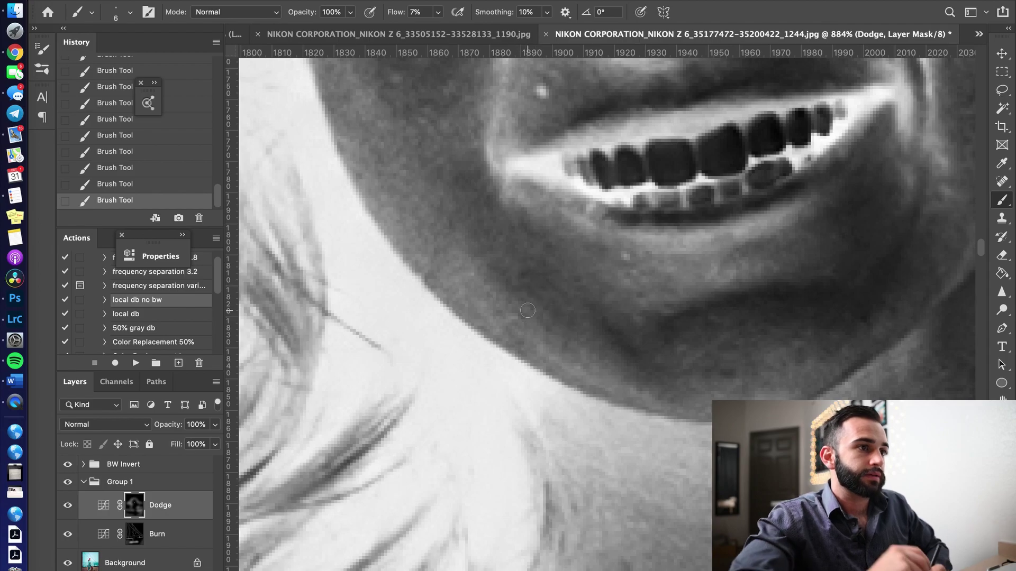
Step: Hide BW Invert and compare the colour photo with and without Group 1
{"action": "left_click", "coordinate": [68, 465]}
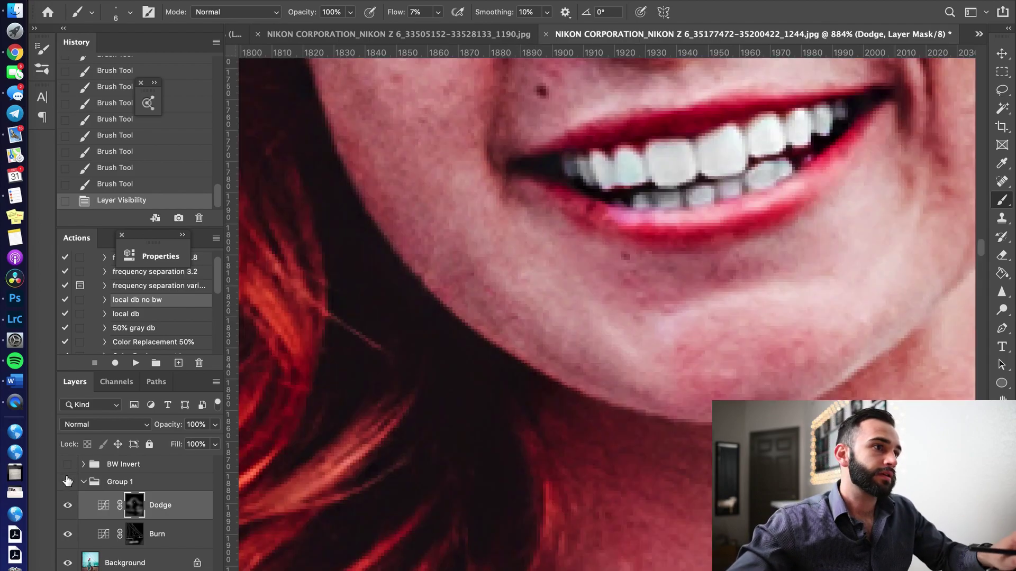
{"action": "left_click", "coordinate": [68, 482]}
{"action": "left_click", "coordinate": [68, 482]}
{"action": "left_click", "coordinate": [68, 482]}
{"action": "left_click", "coordinate": [68, 482]}
{"action": "scroll", "coordinate": [624, 256], "scroll_direction": "down", "scroll_amount": 10}
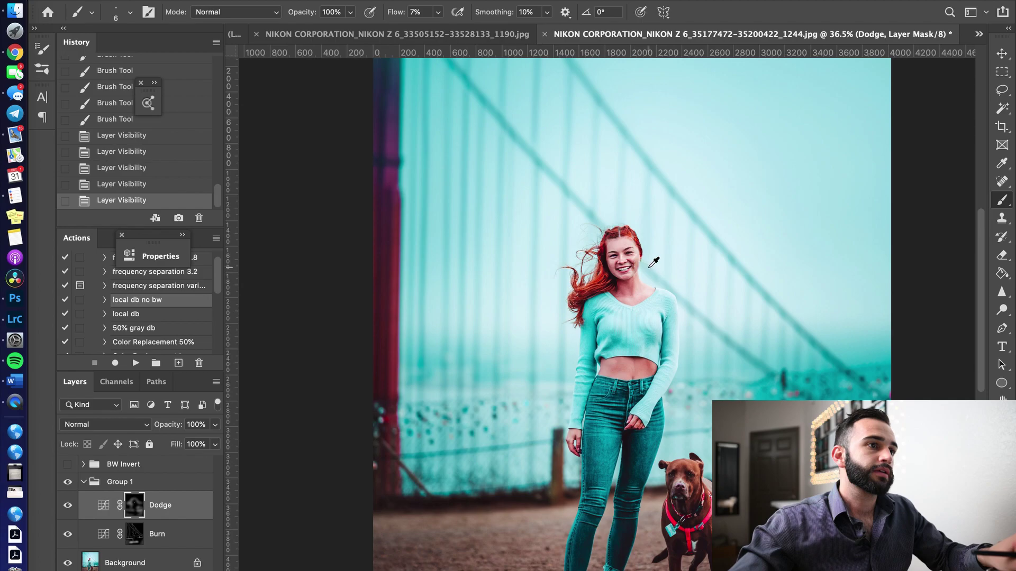
{"action": "scroll", "coordinate": [653, 255], "scroll_direction": "up", "scroll_amount": 8}
{"action": "scroll", "coordinate": [625, 258], "scroll_direction": "up", "scroll_amount": 6}
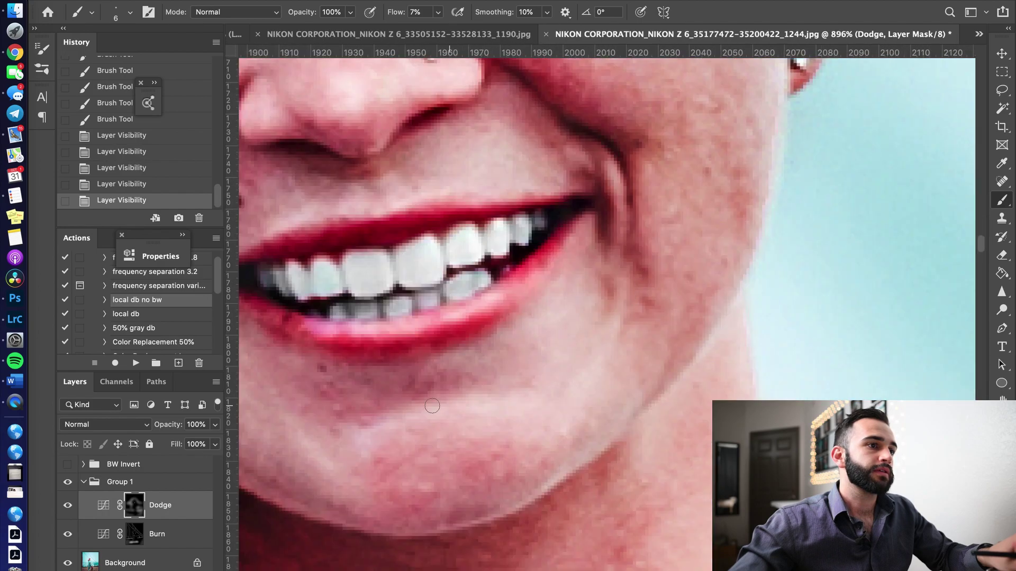
Step: Lighten the shadow beside the chin in the BW view, then check it in colour
{"action": "left_click", "coordinate": [67, 464]}
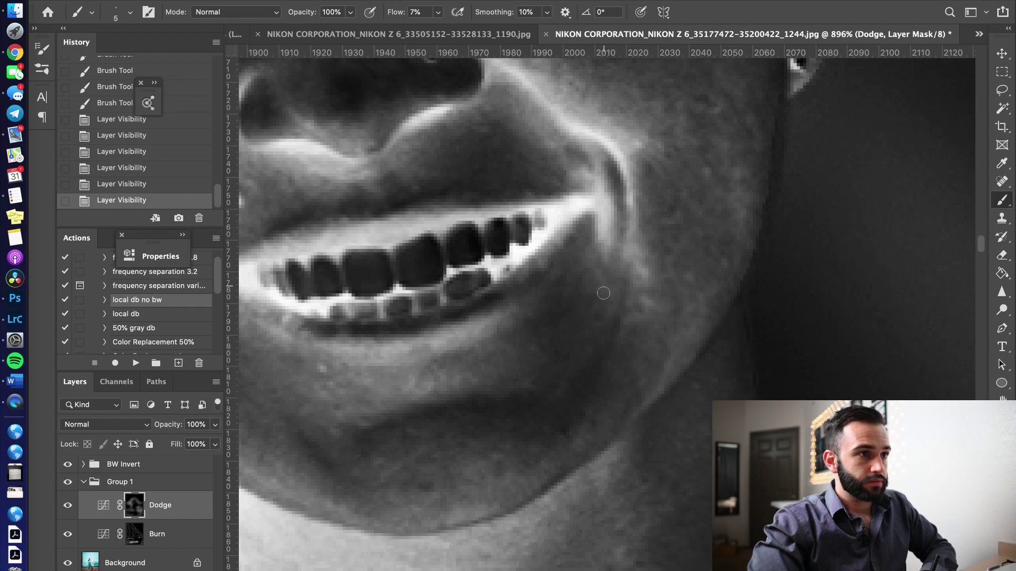
{"action": "mouse_move", "coordinate": [603, 293]}
{"action": "left_mouse_down"}
{"action": "mouse_move", "coordinate": [641, 283]}
{"action": "mouse_move", "coordinate": [654, 304]}
{"action": "mouse_move", "coordinate": [629, 312]}
{"action": "mouse_move", "coordinate": [593, 279]}
{"action": "mouse_move", "coordinate": [639, 271]}
{"action": "mouse_move", "coordinate": [634, 223]}
{"action": "left_mouse_up"}
{"action": "key", "text": "]"}
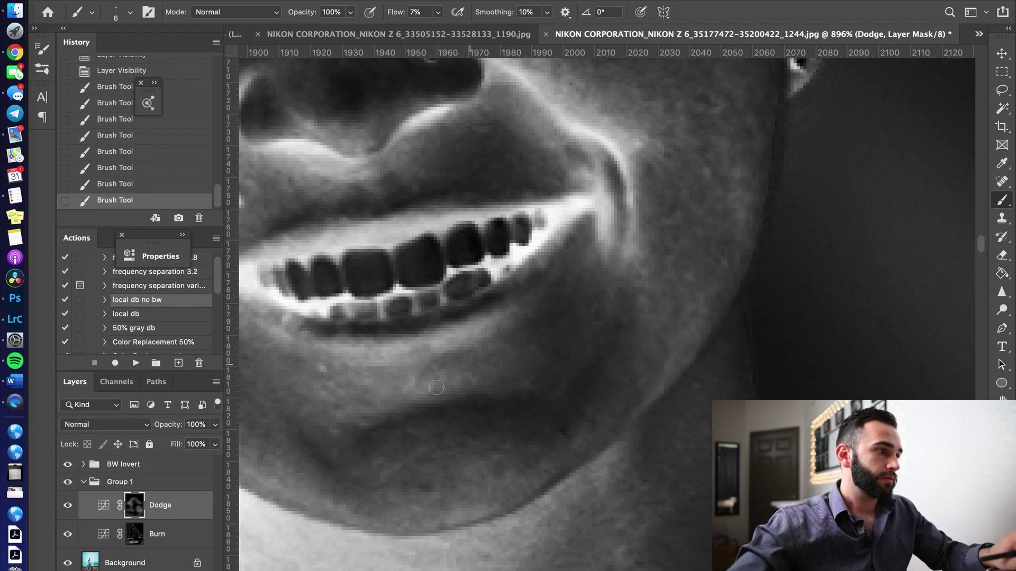
{"action": "left_click", "coordinate": [68, 466]}
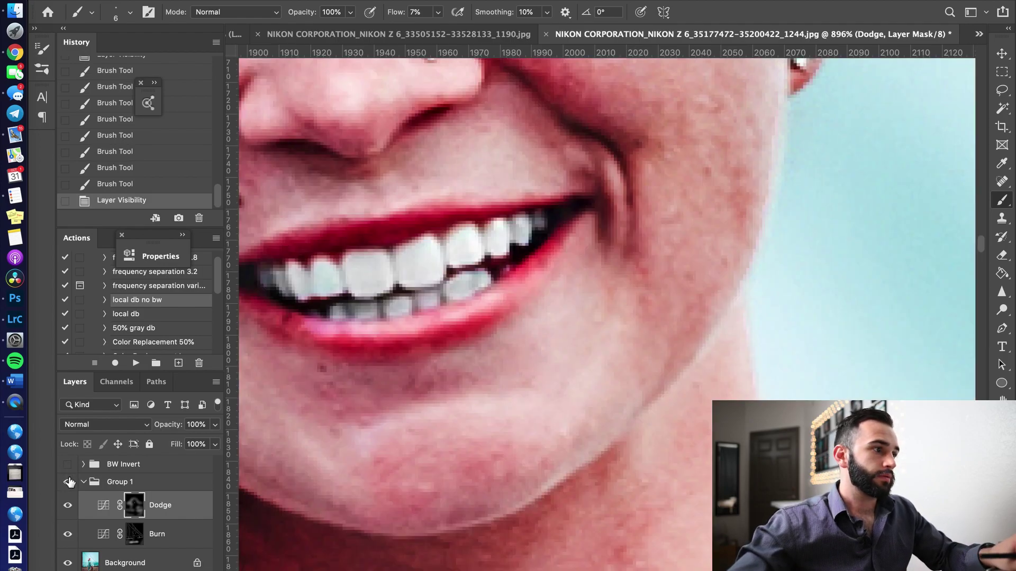
{"action": "left_click", "coordinate": [67, 482]}
{"action": "left_click", "coordinate": [67, 482]}
{"action": "left_click", "coordinate": [67, 482]}
{"action": "left_click", "coordinate": [67, 482]}
{"action": "scroll", "coordinate": [608, 359], "scroll_direction": "down", "scroll_amount": 10}
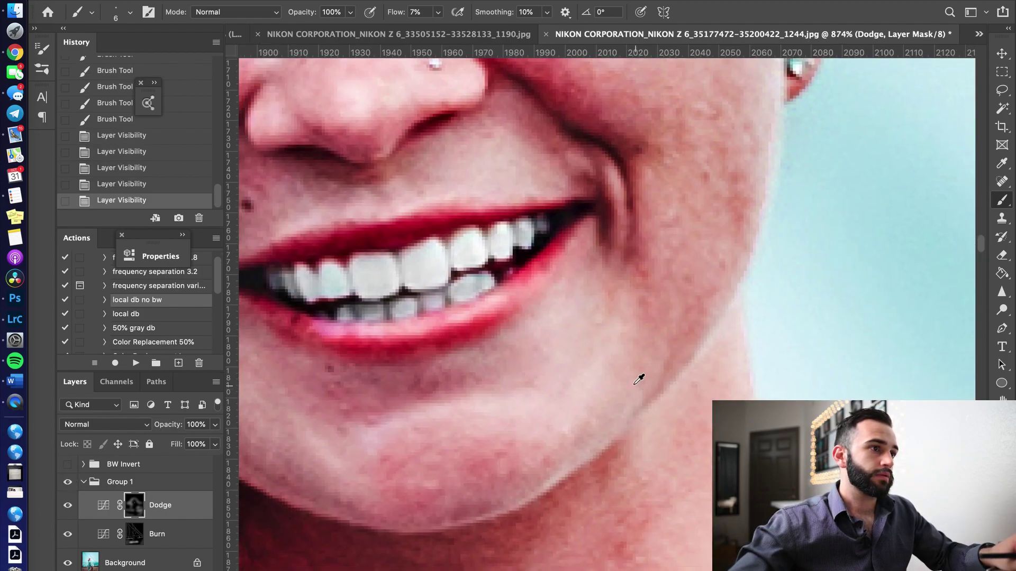
{"action": "scroll", "coordinate": [607, 359], "scroll_direction": "down", "scroll_amount": 5}
{"action": "scroll", "coordinate": [639, 331], "scroll_direction": "up", "scroll_amount": 10}
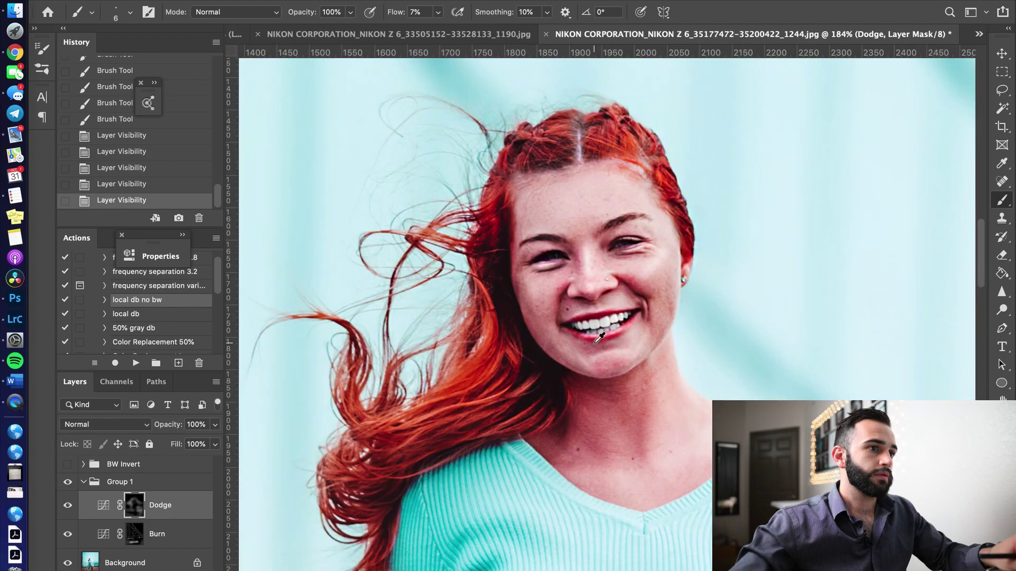
Step: Darken along the lower lip and the lip corner on the Burn mask
{"action": "key", "text": "alt+bracketleft"}
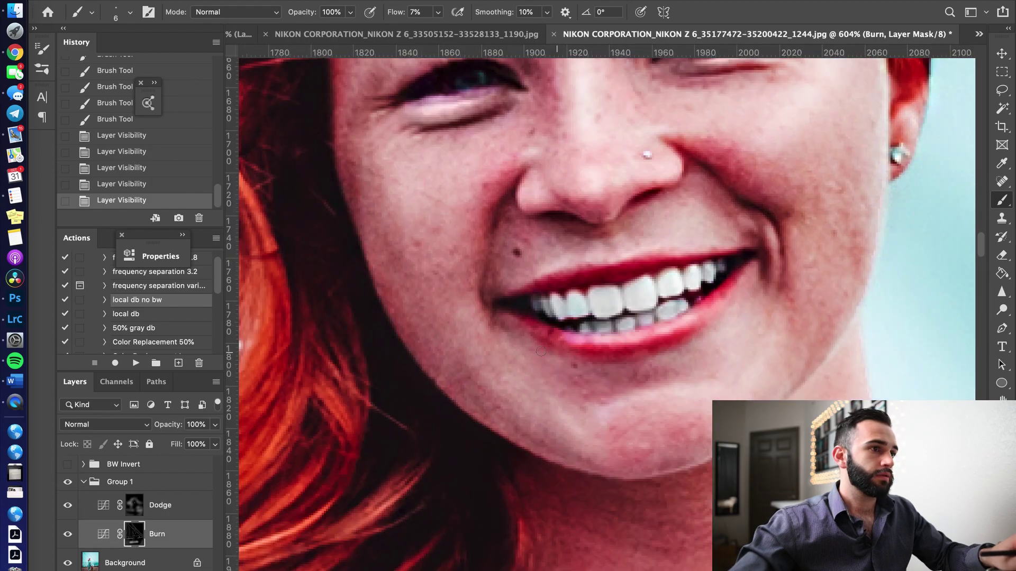
{"action": "left_click_drag", "start_coordinate": [551, 351], "coordinate": [650, 329]}
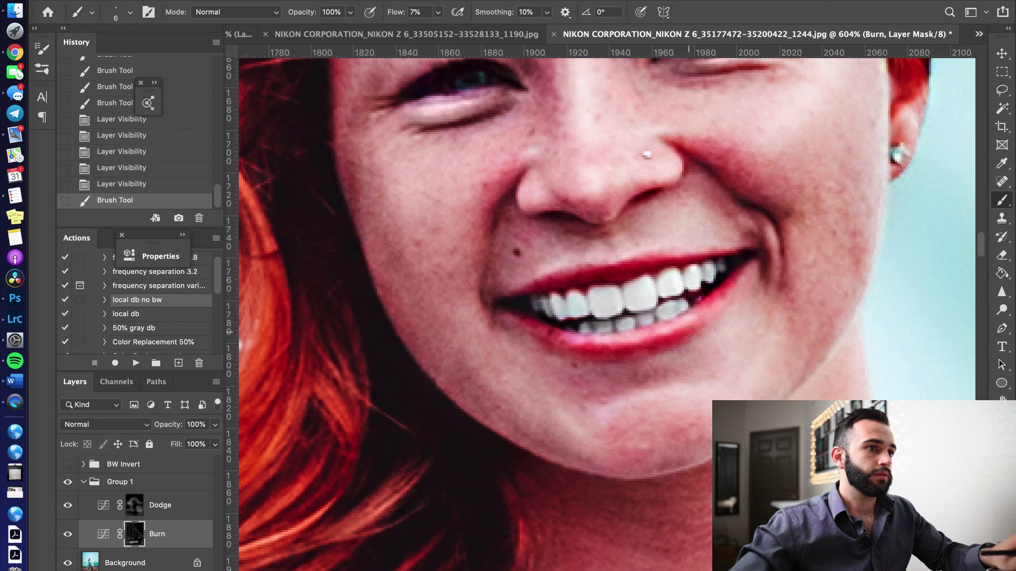
{"action": "mouse_move", "coordinate": [513, 335]}
{"action": "left_mouse_down"}
{"action": "mouse_move", "coordinate": [489, 315]}
{"action": "mouse_move", "coordinate": [509, 323]}
{"action": "left_mouse_up"}
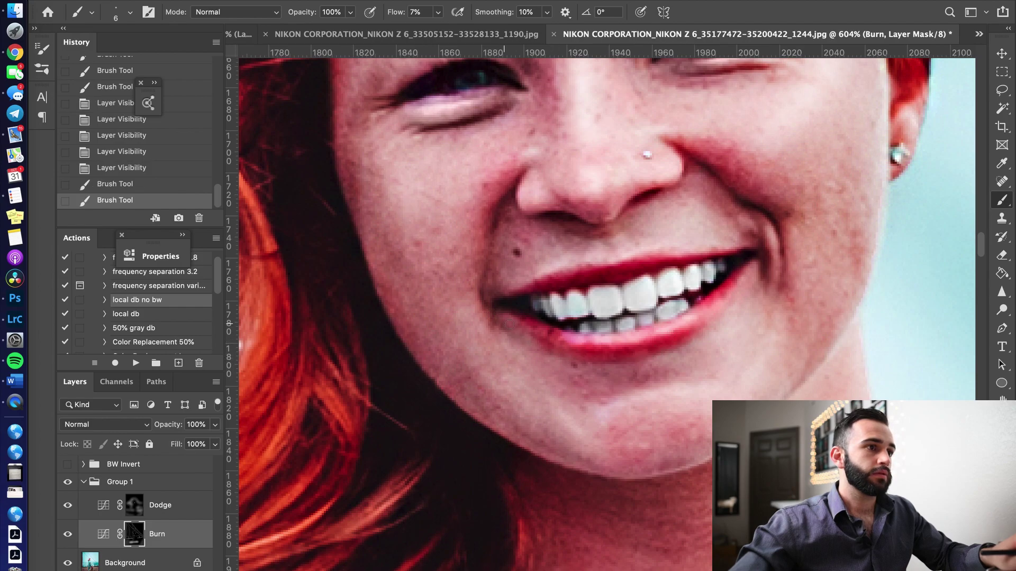
{"action": "left_click", "coordinate": [538, 343]}
{"action": "scroll", "coordinate": [538, 342], "scroll_direction": "down", "scroll_amount": 10}
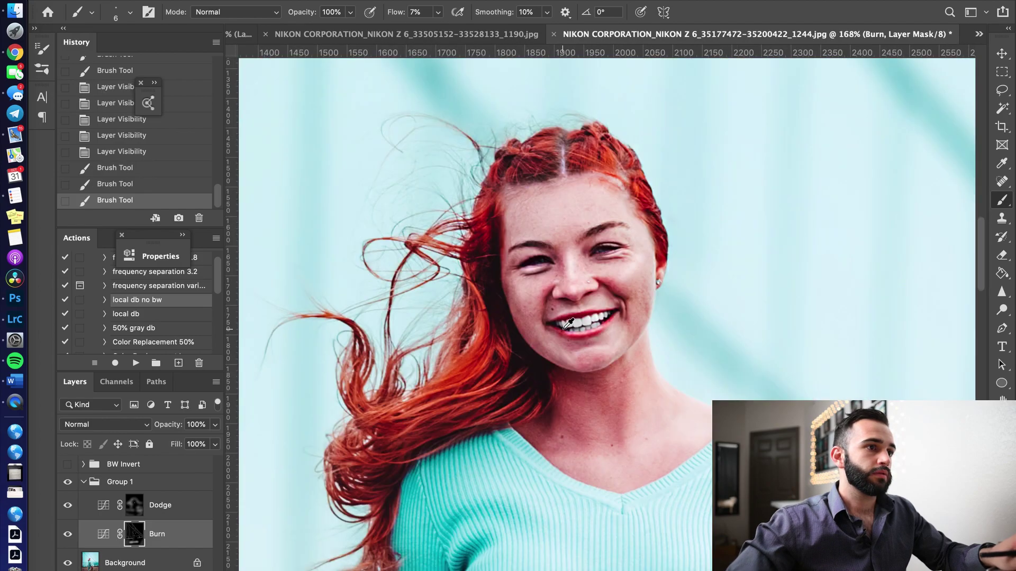
{"action": "scroll", "coordinate": [599, 300], "scroll_direction": "down", "scroll_amount": 4}
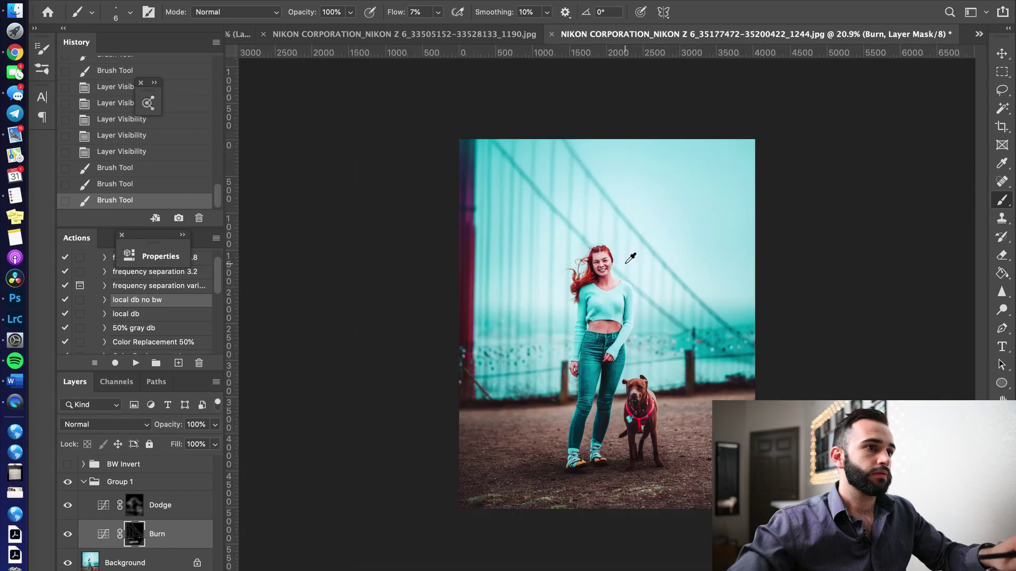
{"action": "scroll", "coordinate": [600, 317], "scroll_direction": "up", "scroll_amount": 8}
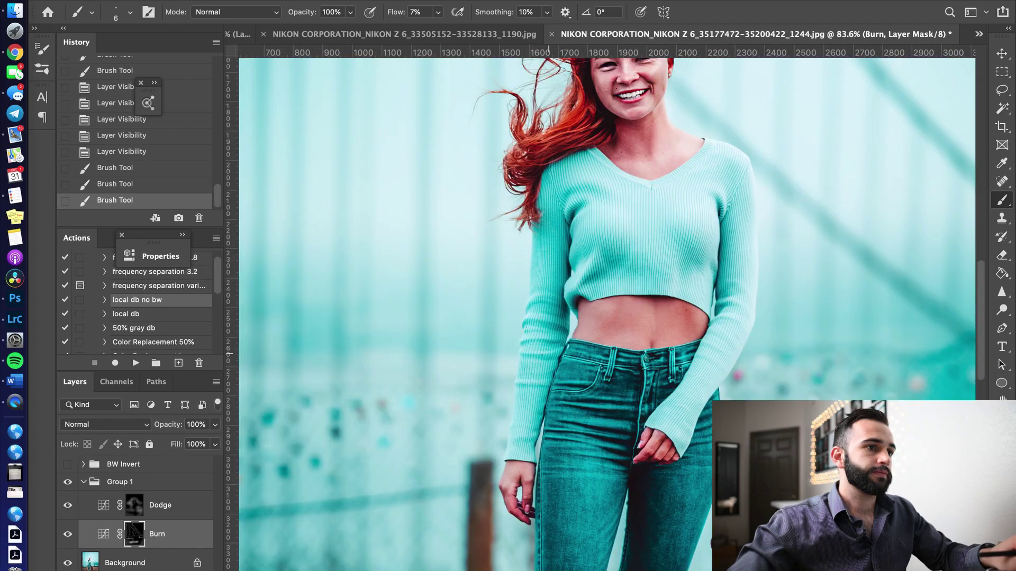
{"action": "scroll", "coordinate": [702, 406], "scroll_direction": "down", "scroll_amount": 8}
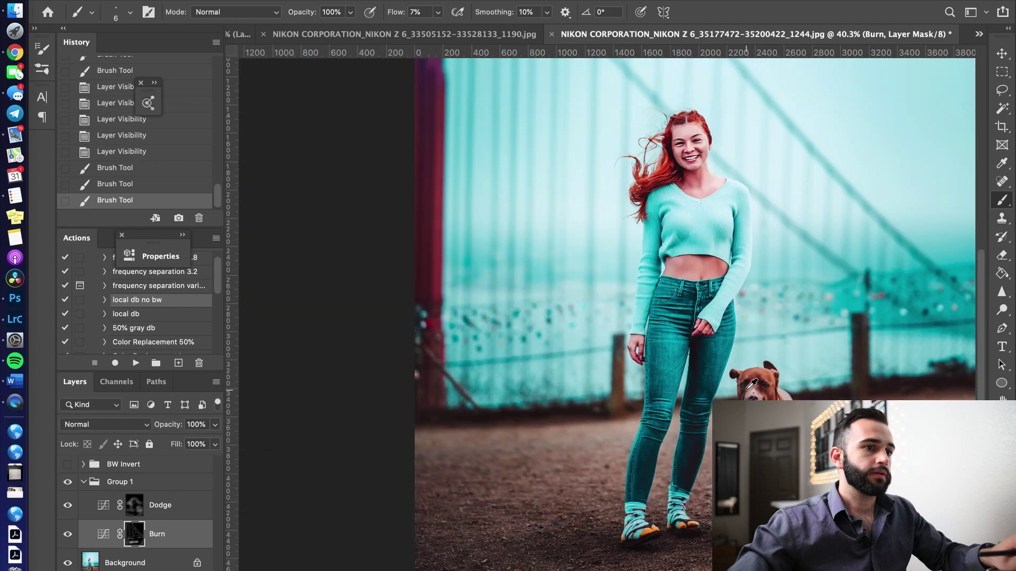
{"action": "scroll", "coordinate": [661, 391], "scroll_direction": "up", "scroll_amount": 8}
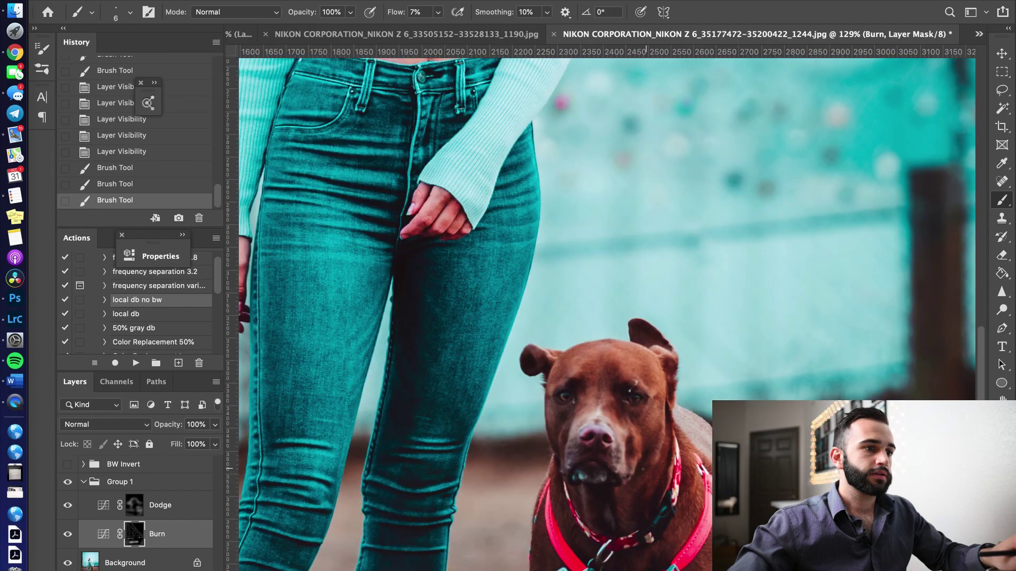
Step: On the Dodge mask, use a larger brush to lighten the dog's nose and harness area
{"action": "left_click", "coordinate": [135, 503]}
{"action": "key", "text": "bracketright"}
{"action": "key", "text": "bracketright"}
{"action": "key", "text": "bracketright"}
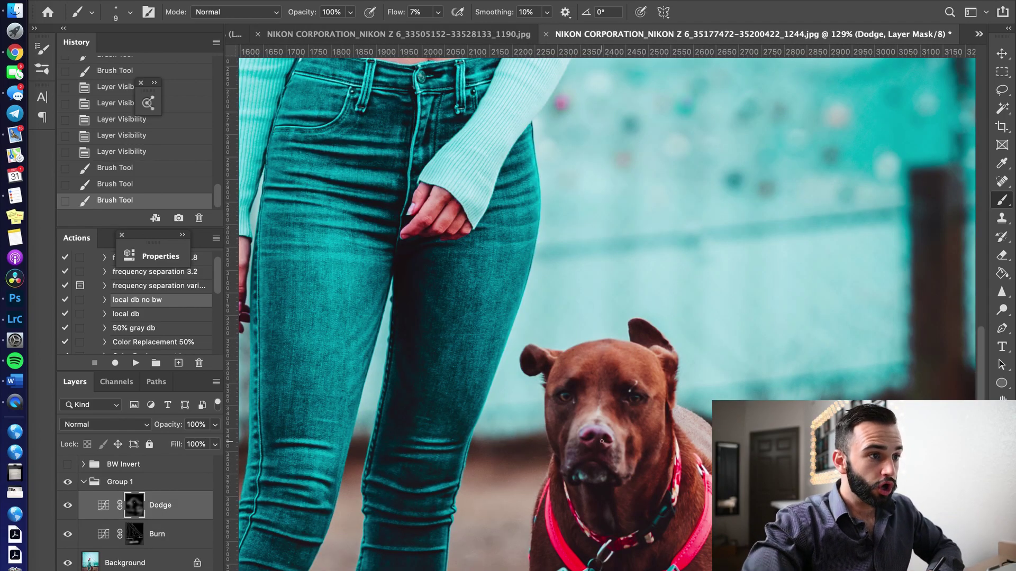
{"action": "key", "text": "bracketright"}
{"action": "key", "text": "bracketright"}
{"action": "key", "text": "bracketright"}
{"action": "mouse_move", "coordinate": [582, 436]}
{"action": "left_mouse_down"}
{"action": "mouse_move", "coordinate": [623, 443]}
{"action": "mouse_move", "coordinate": [688, 449]}
{"action": "left_mouse_up"}
{"action": "key", "text": "bracketright"}
{"action": "scroll", "coordinate": [679, 450], "scroll_direction": "down", "scroll_amount": 4}
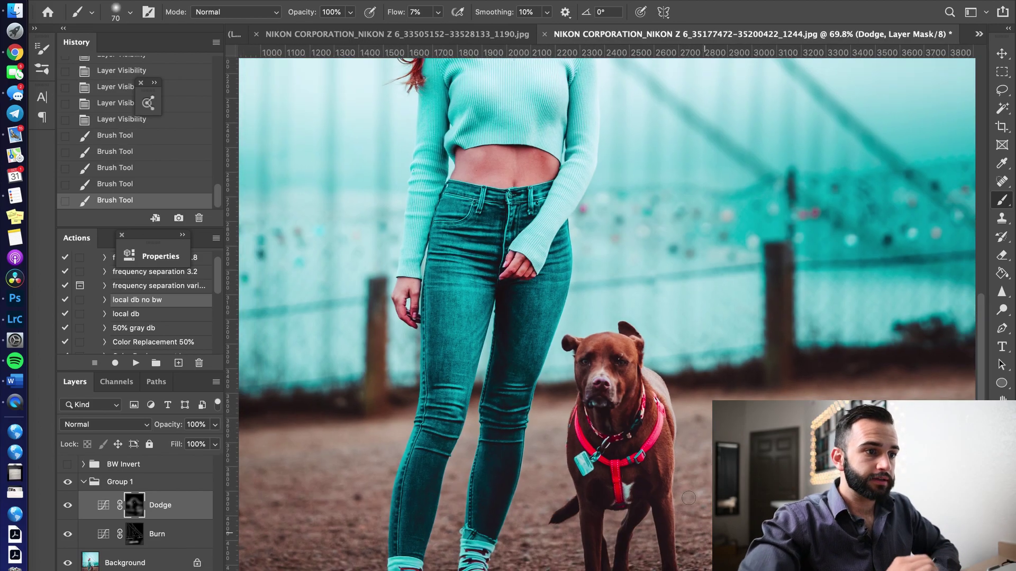
{"action": "left_click_drag", "start_coordinate": [663, 407], "coordinate": [668, 407]}
{"action": "scroll", "coordinate": [661, 381], "scroll_direction": "down", "scroll_amount": 4}
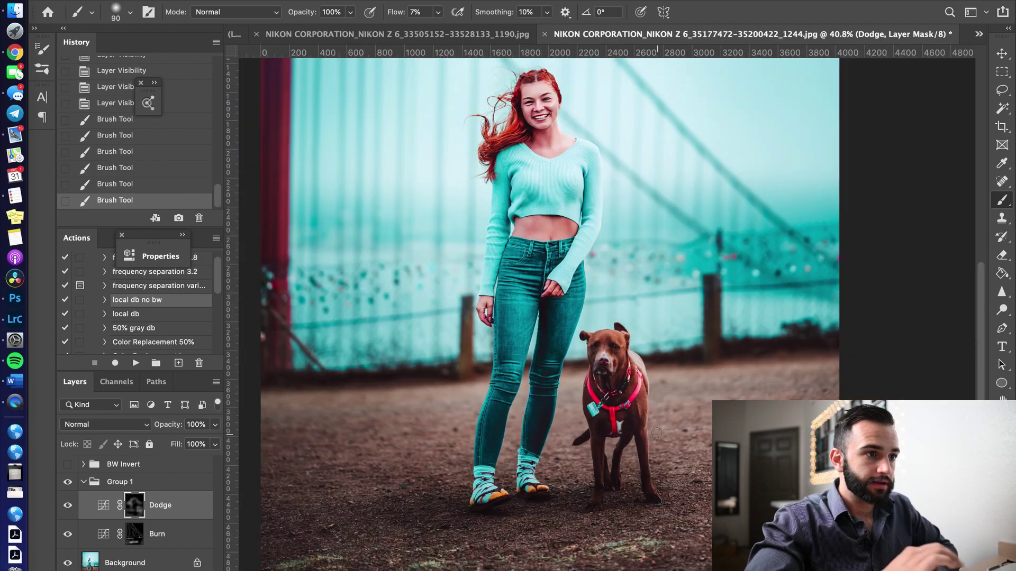
{"action": "left_click_drag", "start_coordinate": [637, 374], "coordinate": [630, 394]}
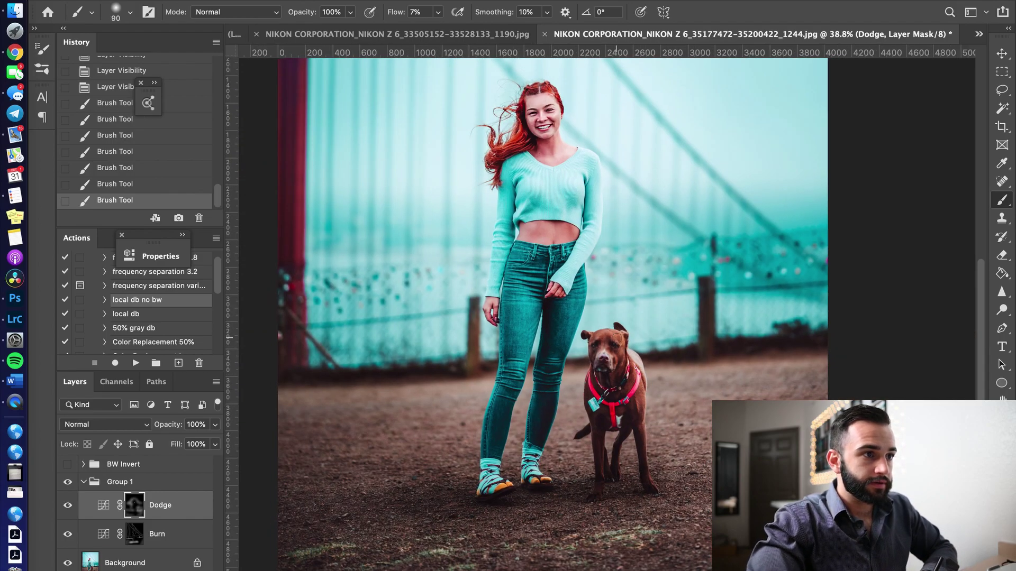
Step: Lighten the dog's head, undoing and redoing the stroke to compare
{"action": "left_click_drag", "start_coordinate": [618, 337], "coordinate": [605, 336]}
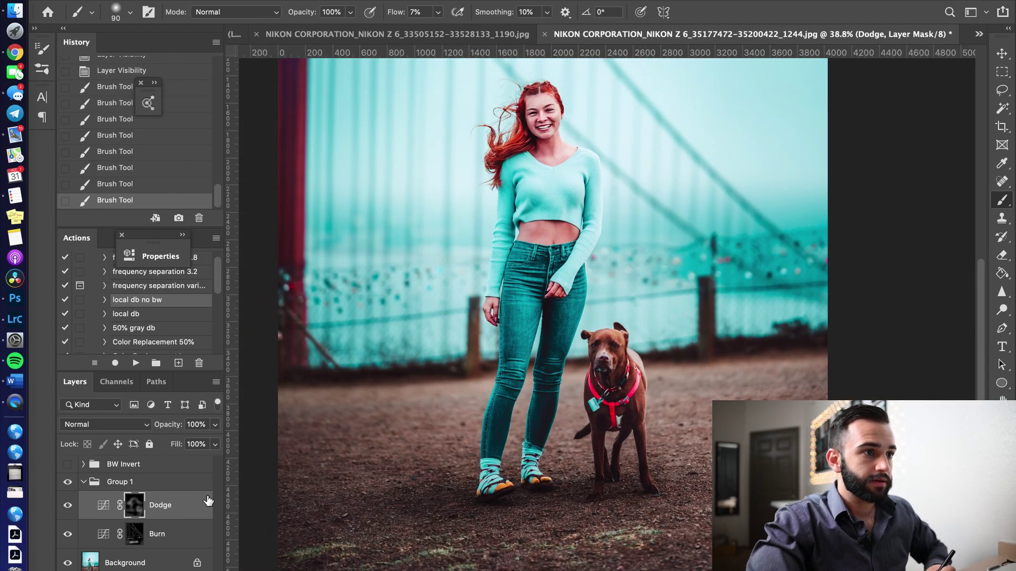
{"action": "key", "text": "super+z"}
{"action": "key", "text": "super+shift+z"}
{"action": "key", "text": "super+z"}
{"action": "key", "text": "super+shift+z"}
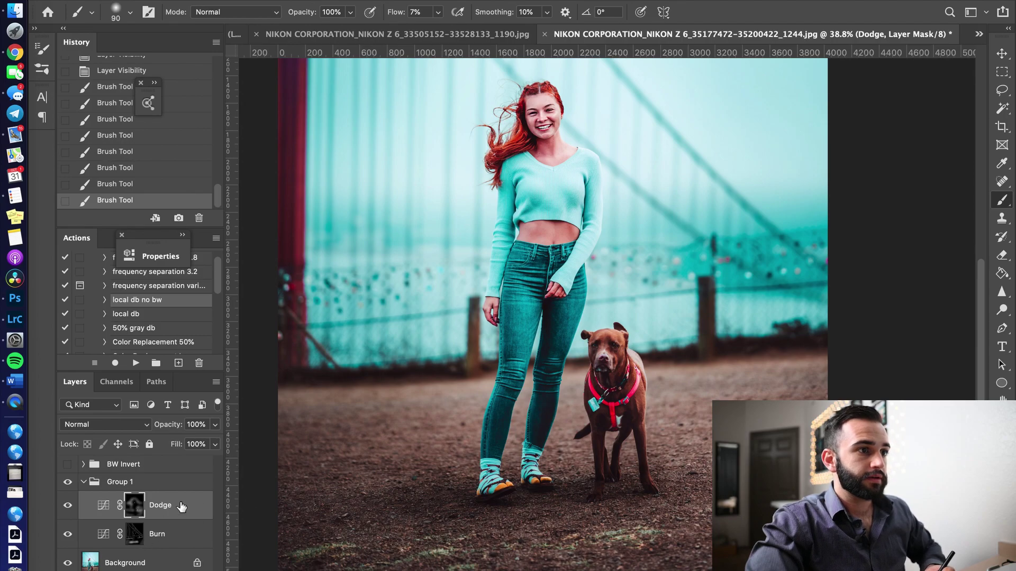
Step: On the Burn mask, darken the dog's chest and legs, then slightly shrink the brush
{"action": "left_click", "coordinate": [136, 535]}
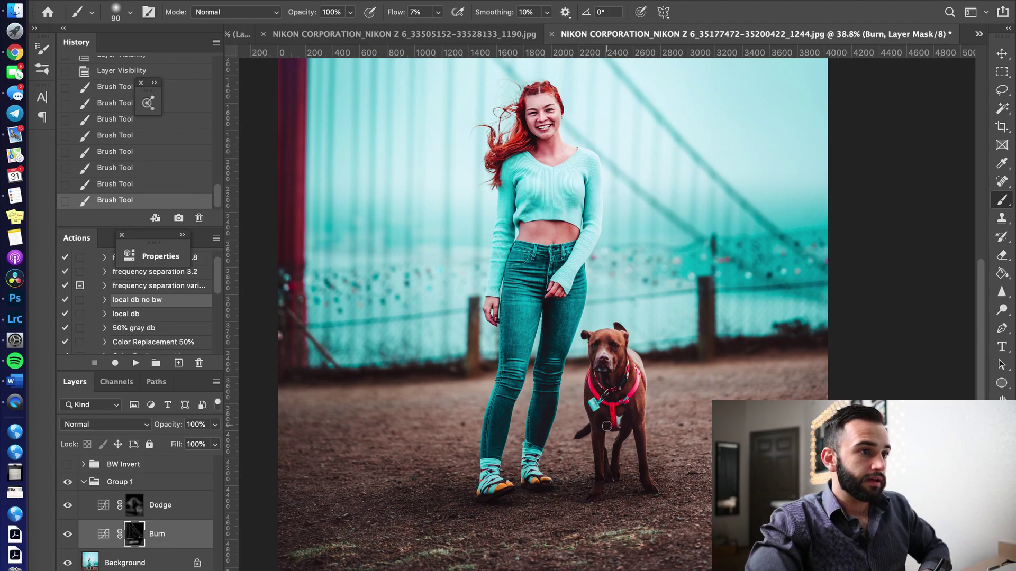
{"action": "mouse_move", "coordinate": [604, 391]}
{"action": "left_mouse_down"}
{"action": "mouse_move", "coordinate": [594, 490]}
{"action": "mouse_move", "coordinate": [612, 401]}
{"action": "mouse_move", "coordinate": [633, 408]}
{"action": "mouse_move", "coordinate": [638, 476]}
{"action": "mouse_move", "coordinate": [610, 404]}
{"action": "left_mouse_up"}
{"action": "key", "text": "["}
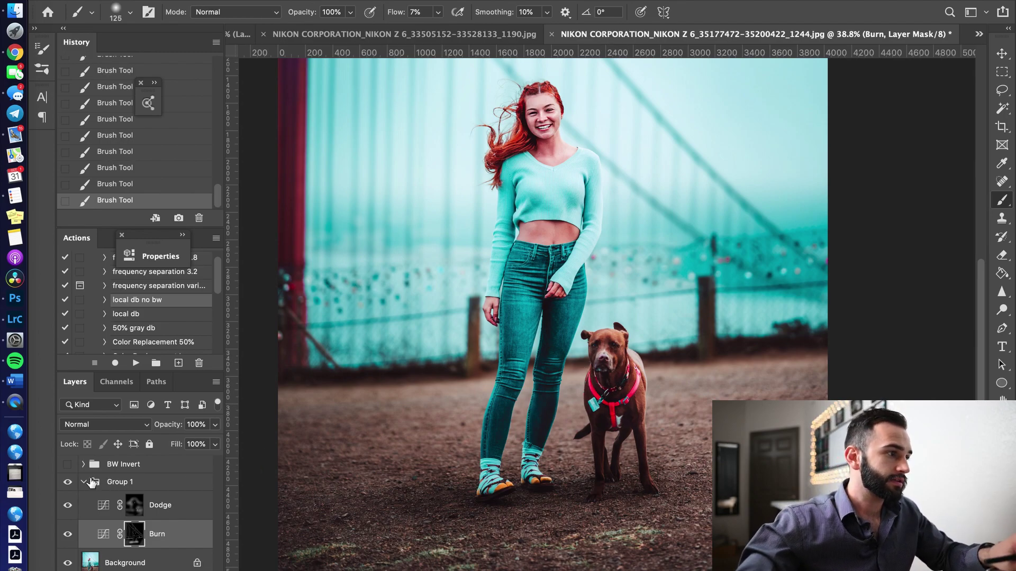
{"action": "left_click", "coordinate": [68, 483]}
{"action": "left_click", "coordinate": [68, 483]}
{"action": "left_click", "coordinate": [68, 483]}
{"action": "left_click", "coordinate": [68, 483]}
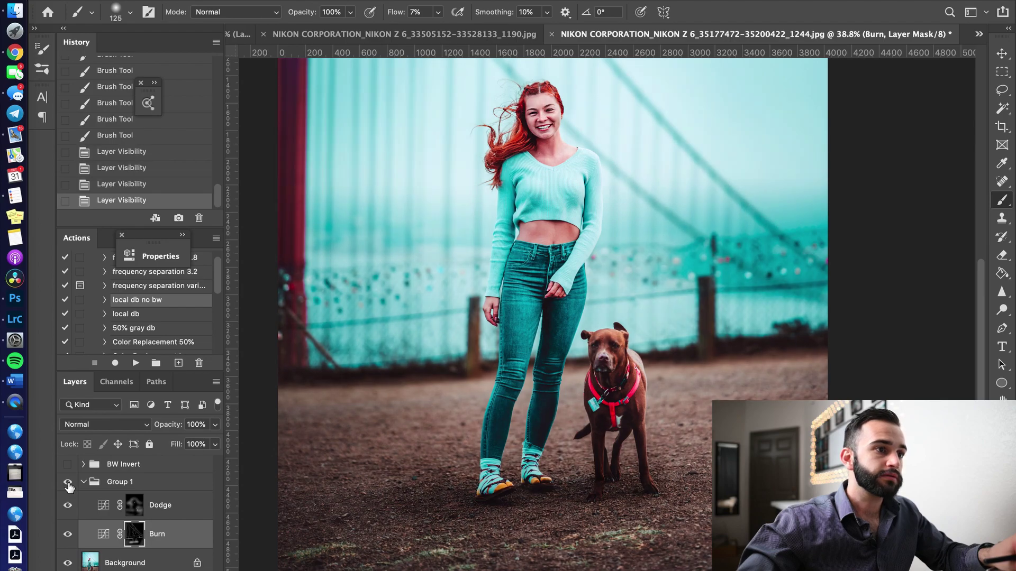
{"action": "left_click", "coordinate": [69, 483]}
{"action": "left_click", "coordinate": [68, 483]}
{"action": "scroll", "coordinate": [694, 313], "scroll_direction": "down", "scroll_amount": 5}
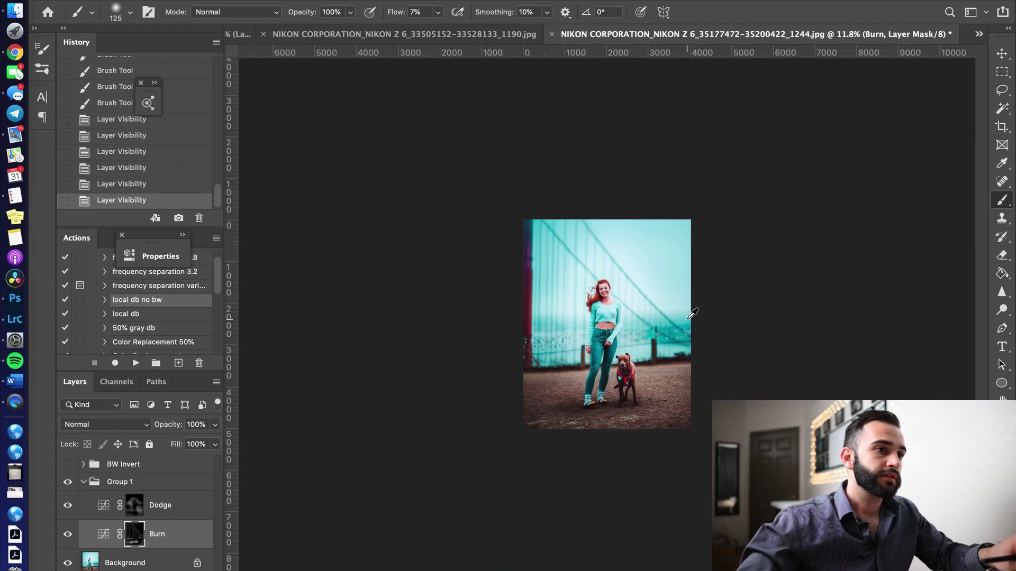
{"action": "scroll", "coordinate": [661, 335], "scroll_direction": "up", "scroll_amount": 2}
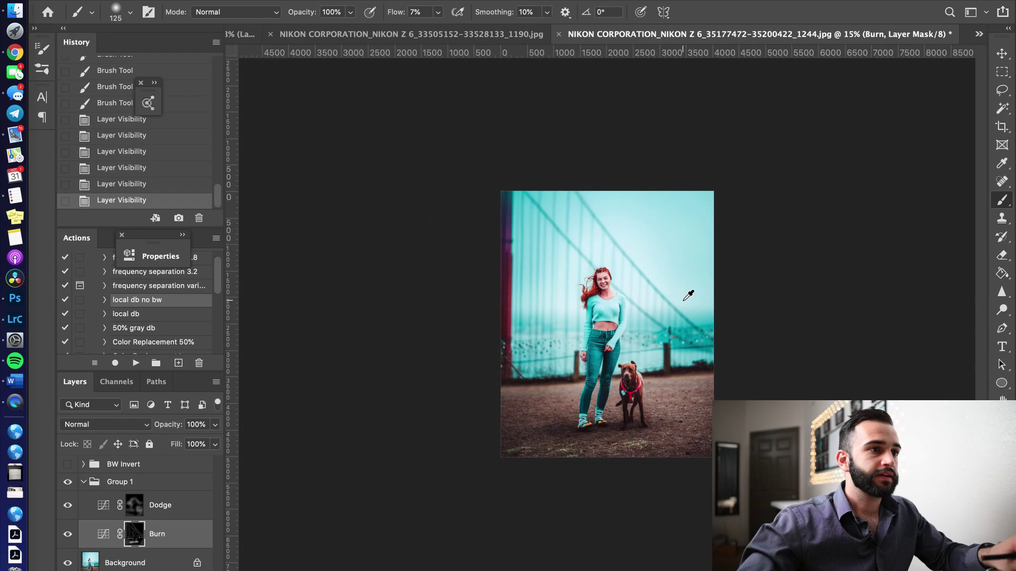
{"action": "scroll", "coordinate": [583, 365], "scroll_direction": "up", "scroll_amount": 1}
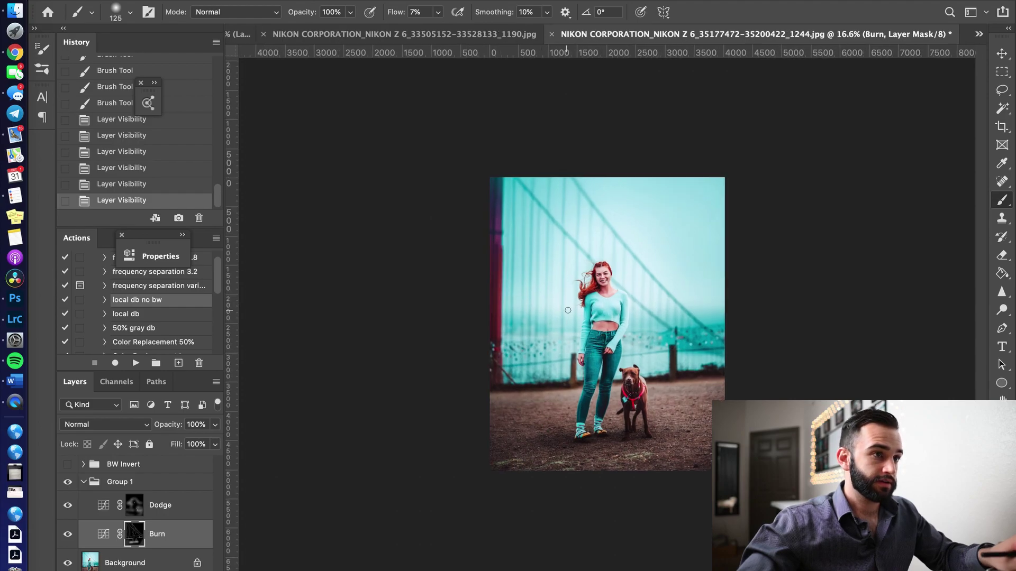
{"action": "scroll", "coordinate": [576, 344], "scroll_direction": "up", "scroll_amount": 1}
{"action": "scroll", "coordinate": [576, 344], "scroll_direction": "up", "scroll_amount": 2}
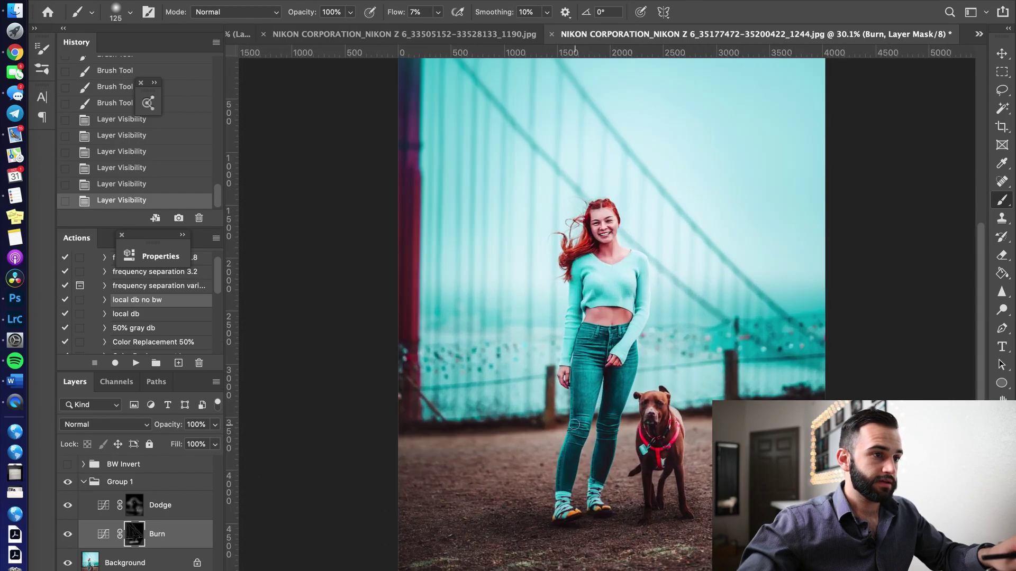
{"action": "left_click", "coordinate": [67, 482]}
{"action": "left_click", "coordinate": [67, 482]}
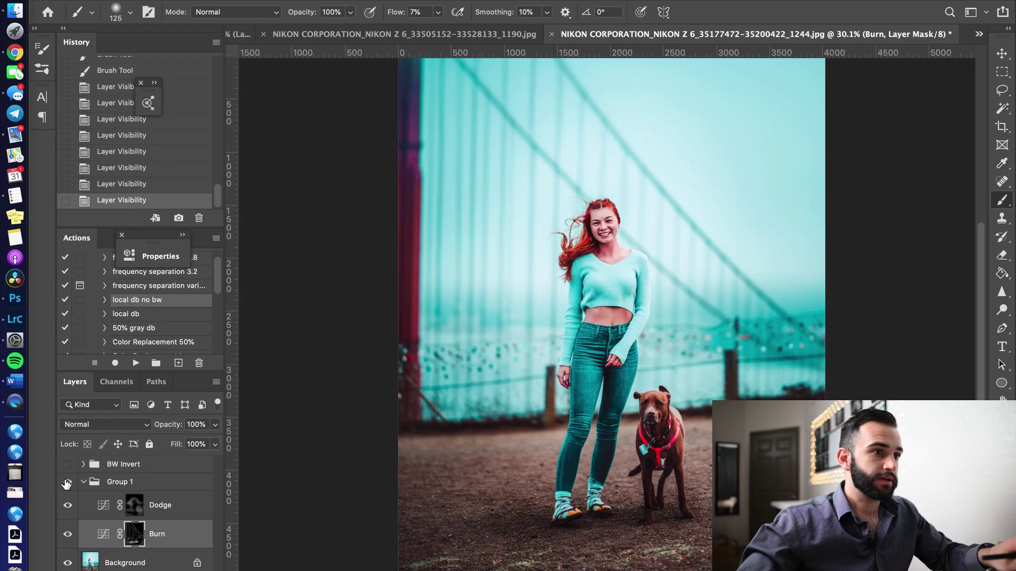
{"action": "left_click", "coordinate": [135, 507]}
Step: Resize the brush and paint another lightening stroke on the Dodge mask
{"action": "mouse_move", "coordinate": [597, 378]}
{"action": "left_mouse_down"}
{"action": "mouse_move", "coordinate": [582, 423]}
{"action": "mouse_move", "coordinate": [622, 378]}
{"action": "mouse_move", "coordinate": [623, 357]}
{"action": "mouse_move", "coordinate": [583, 329]}
{"action": "left_mouse_up"}
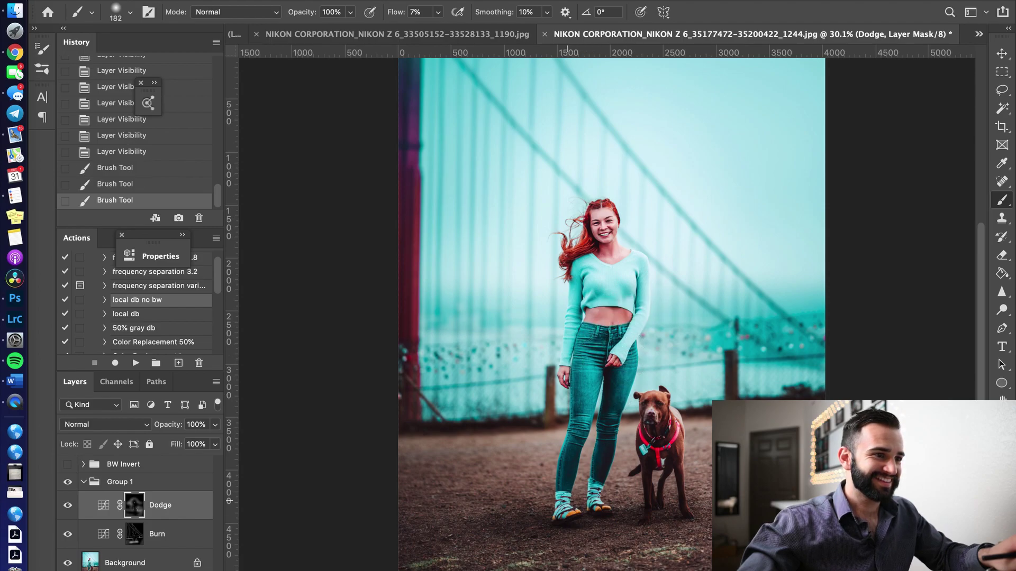
{"action": "mouse_move", "coordinate": [561, 512]}
{"action": "left_mouse_down"}
{"action": "mouse_move", "coordinate": [602, 500]}
{"action": "mouse_move", "coordinate": [602, 486]}
{"action": "mouse_move", "coordinate": [638, 460]}
{"action": "mouse_move", "coordinate": [628, 459]}
{"action": "mouse_move", "coordinate": [664, 461]}
{"action": "left_mouse_up"}
{"action": "scroll", "coordinate": [609, 483], "scroll_direction": "down", "scroll_amount": 3}
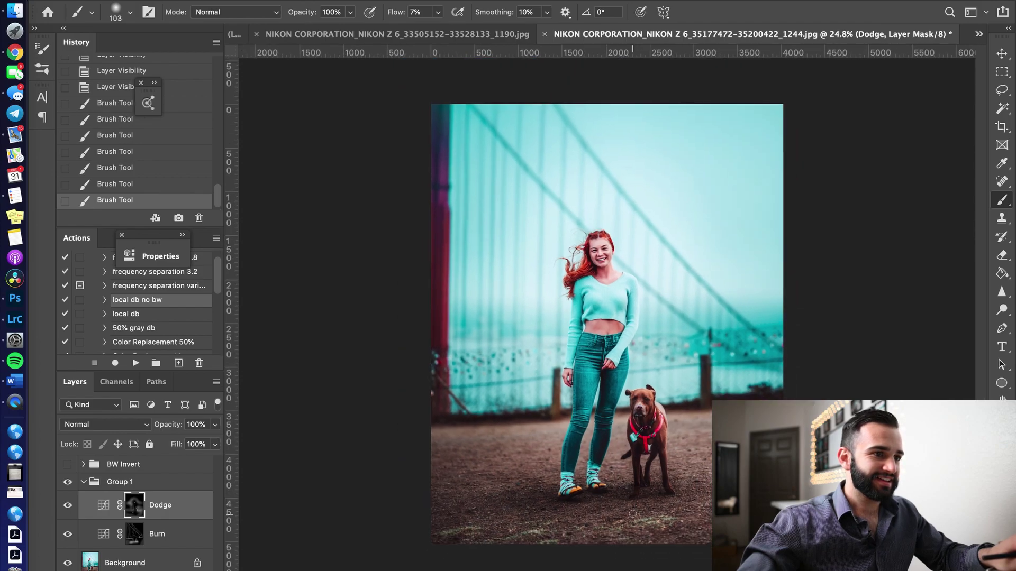
{"action": "left_click_drag", "start_coordinate": [632, 515], "coordinate": [684, 519]}
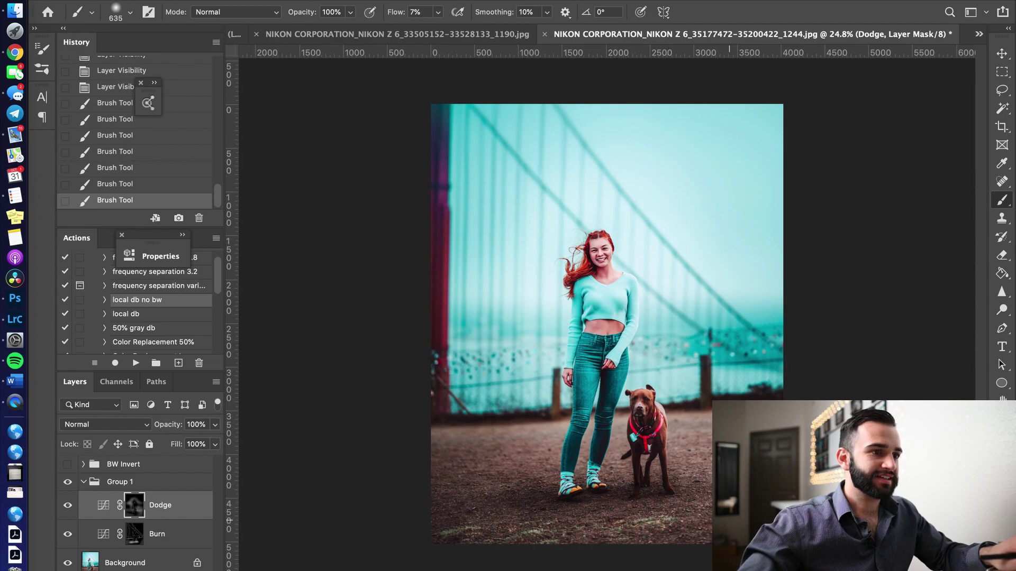
{"action": "scroll", "coordinate": [615, 411], "scroll_direction": "down", "scroll_amount": 4}
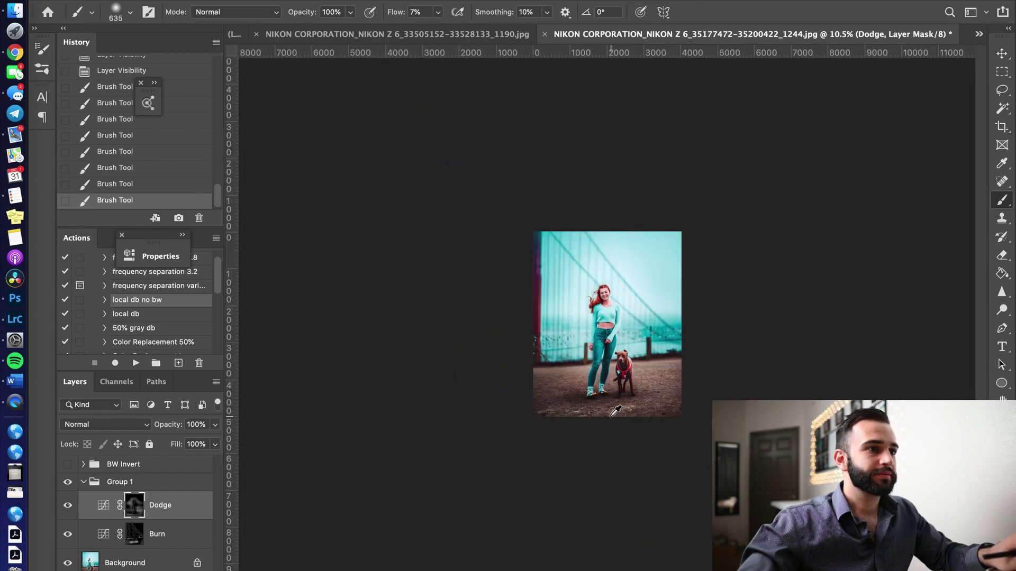
{"action": "scroll", "coordinate": [615, 412], "scroll_direction": "up", "scroll_amount": 3}
Step: Compare before and after by toggling the dodge-and-burn group and stepping through history
{"action": "left_click", "coordinate": [68, 482]}
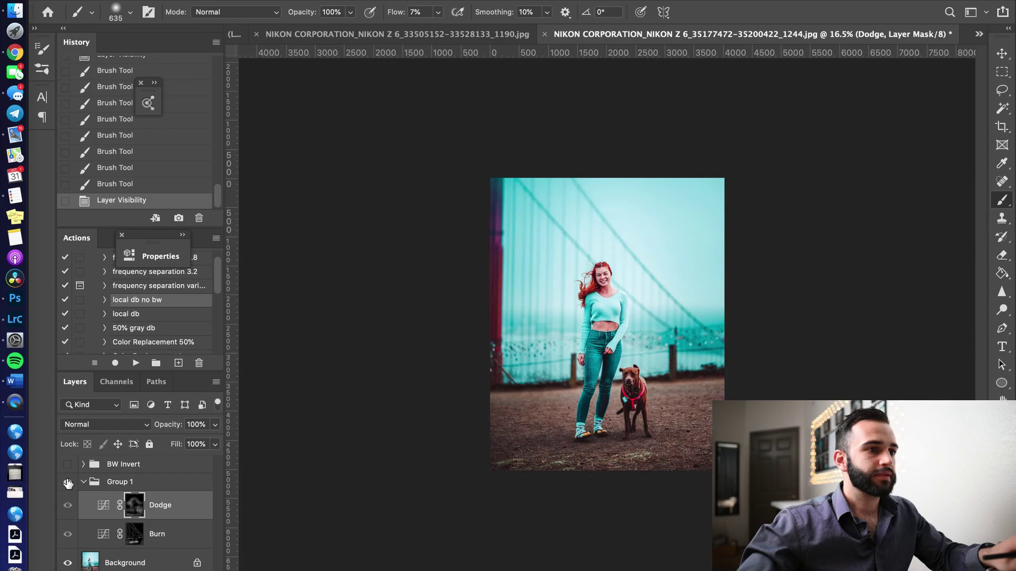
{"action": "left_click", "coordinate": [68, 483]}
{"action": "left_click", "coordinate": [67, 483]}
{"action": "left_click", "coordinate": [68, 483]}
{"action": "left_click", "coordinate": [68, 482]}
{"action": "key", "text": "ctrl+z"}
{"action": "key", "text": "ctrl+z"}
{"action": "key", "text": "ctrl+z"}
{"action": "key", "text": "ctrl+z"}
{"action": "key", "text": "ctrl+z"}
{"action": "key", "text": "ctrl+z"}
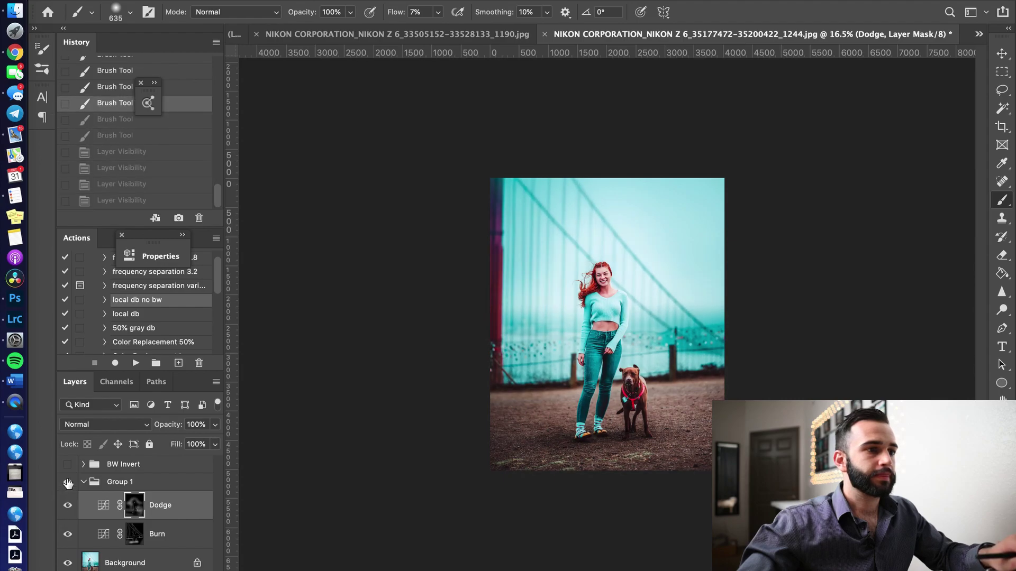
{"action": "key", "text": "alt+super+z"}
{"action": "key", "text": "alt+super+z"}
{"action": "key", "text": "ctrl+alt+z"}
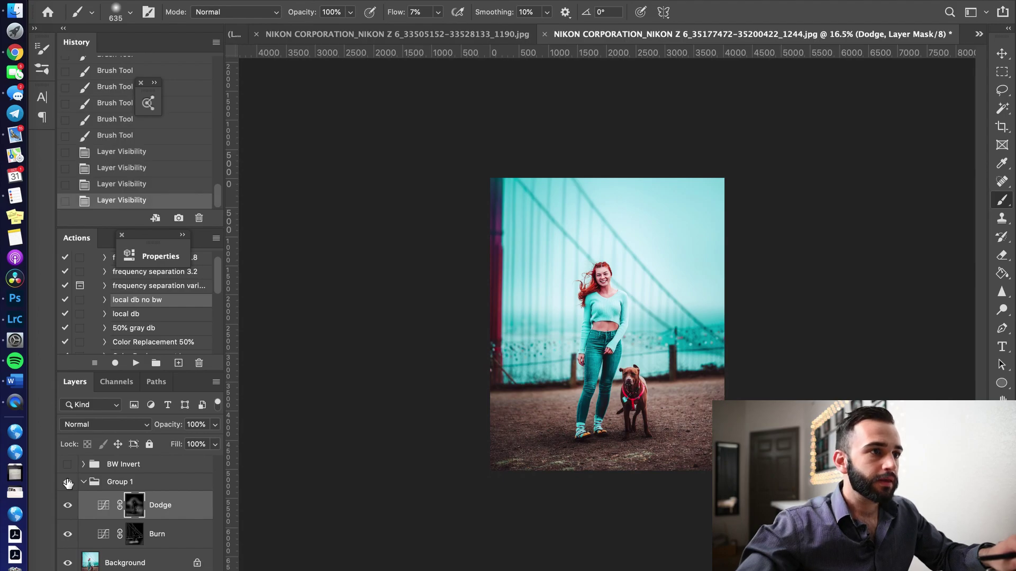
{"action": "key", "text": "ctrl+alt+z"}
{"action": "key", "text": "ctrl+alt+z"}
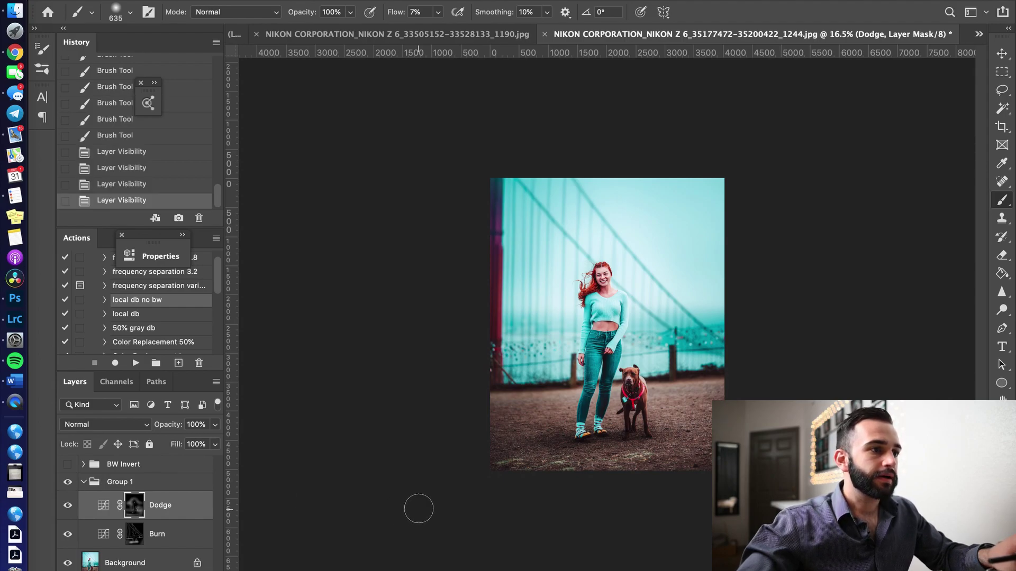
Step: Paint a large soft dodge stroke near the lower left, then merge visible layers
{"action": "mouse_move", "coordinate": [548, 426]}
{"action": "left_mouse_down"}
{"action": "mouse_move", "coordinate": [567, 434]}
{"action": "mouse_move", "coordinate": [505, 468]}
{"action": "mouse_move", "coordinate": [536, 445]}
{"action": "left_mouse_up"}
{"action": "key", "text": "super+z"}
{"action": "left_click", "coordinate": [522, 443]}
{"action": "left_click_drag", "start_coordinate": [521, 426], "coordinate": [503, 453]}
{"action": "scroll", "coordinate": [517, 374], "scroll_direction": "down", "scroll_amount": 1}
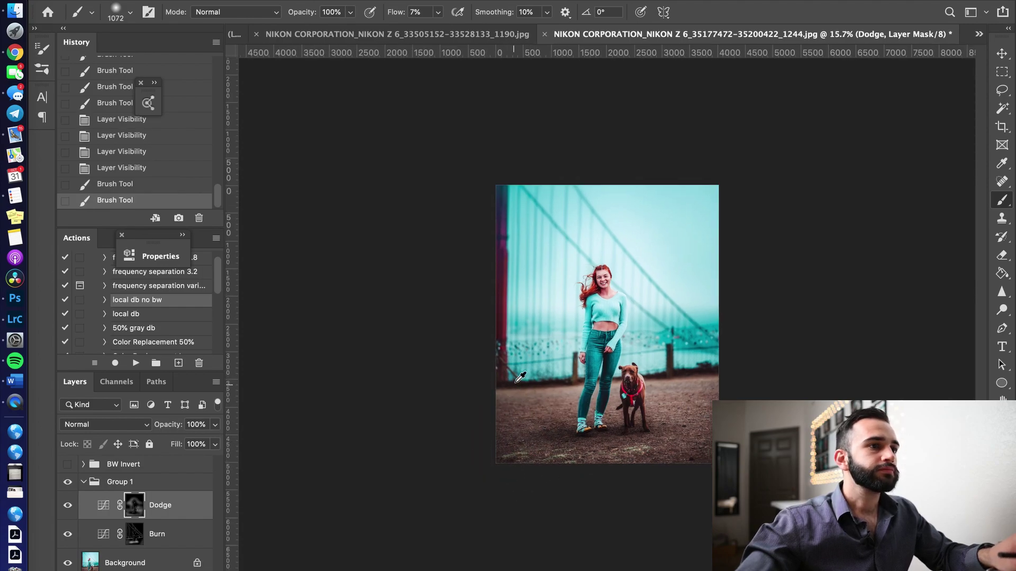
{"action": "scroll", "coordinate": [567, 268], "scroll_direction": "up", "scroll_amount": 5}
{"action": "scroll", "coordinate": [571, 263], "scroll_direction": "up", "scroll_amount": 5}
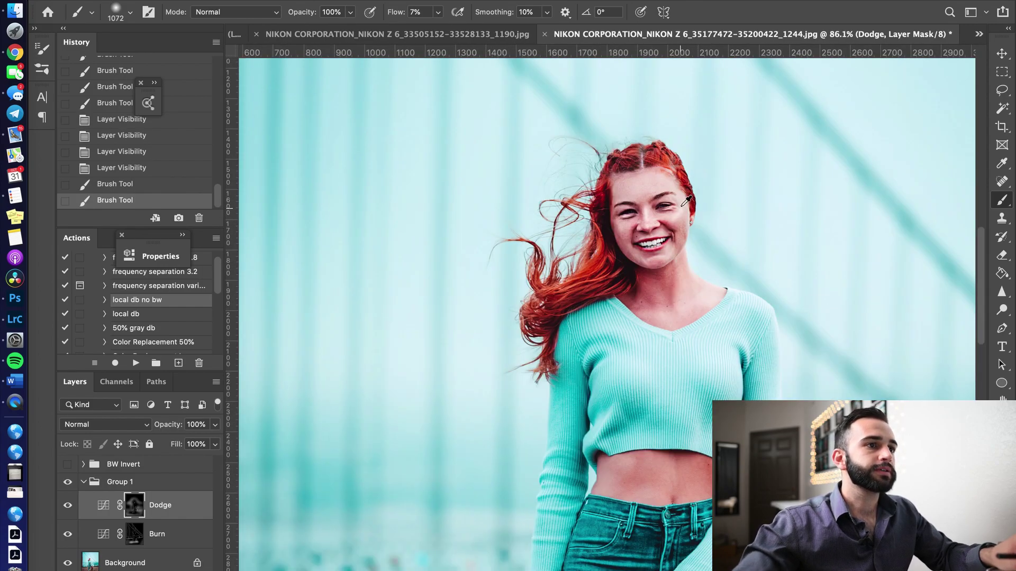
{"action": "scroll", "coordinate": [683, 191], "scroll_direction": "down", "scroll_amount": 4}
{"action": "scroll", "coordinate": [682, 190], "scroll_direction": "down", "scroll_amount": 2}
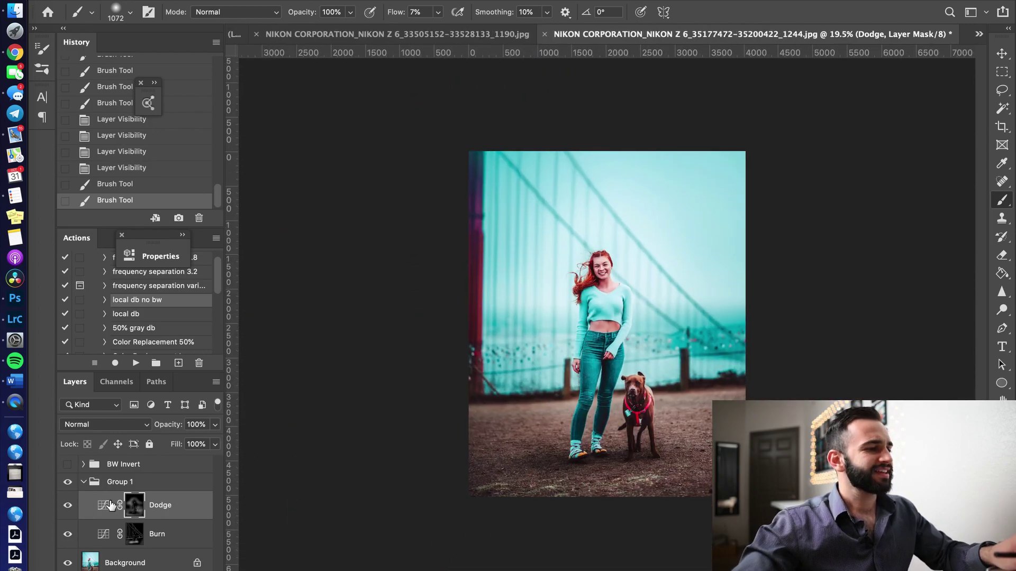
{"action": "key", "text": "super+shift+e"}
{"action": "left_click", "coordinate": [142, 562]}
Step: Add a Levels adjustment layer with black input 7 and white input 250
{"action": "left_click", "coordinate": [166, 381]}
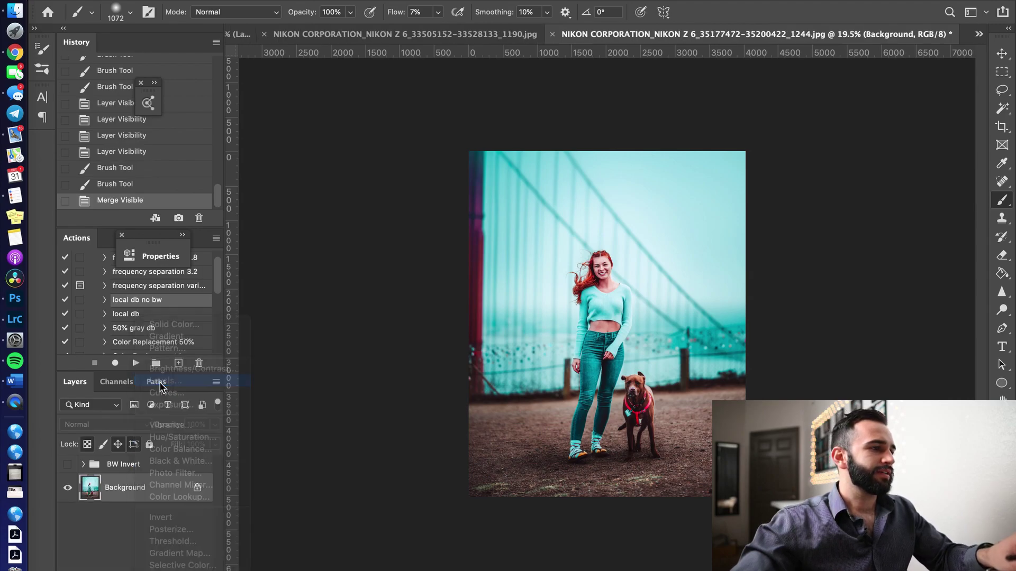
{"action": "left_click_drag", "start_coordinate": [221, 400], "coordinate": [225, 401]}
{"action": "scroll", "coordinate": [595, 315], "scroll_direction": "up", "scroll_amount": 5}
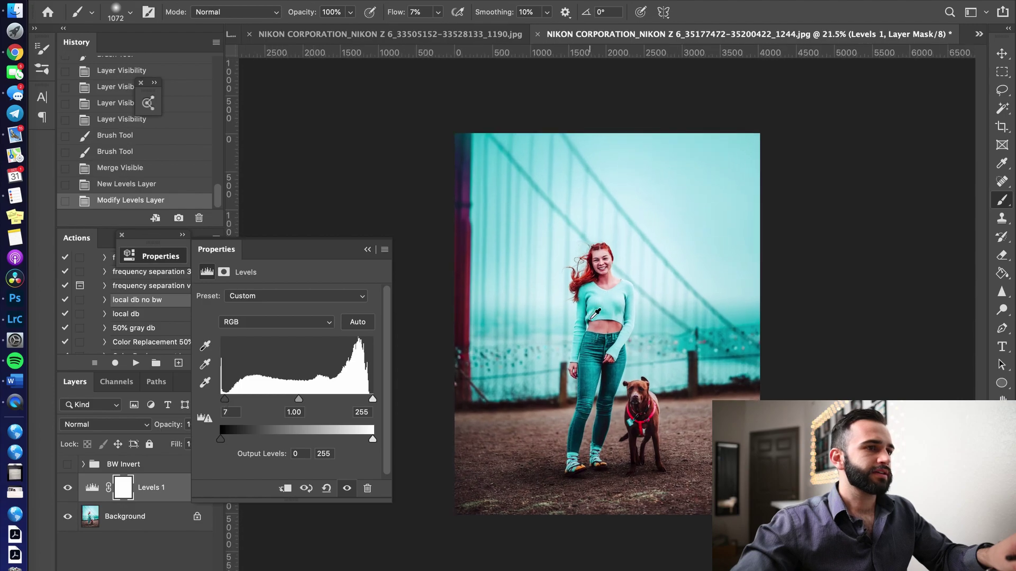
{"action": "scroll", "coordinate": [595, 315], "scroll_direction": "down", "scroll_amount": 3}
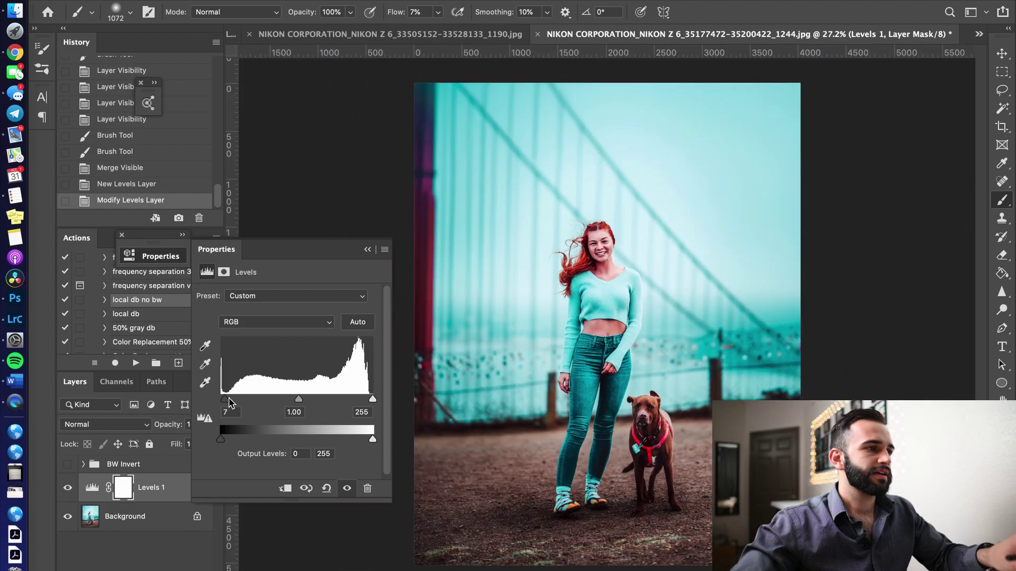
{"action": "left_click_drag", "start_coordinate": [227, 400], "coordinate": [222, 400]}
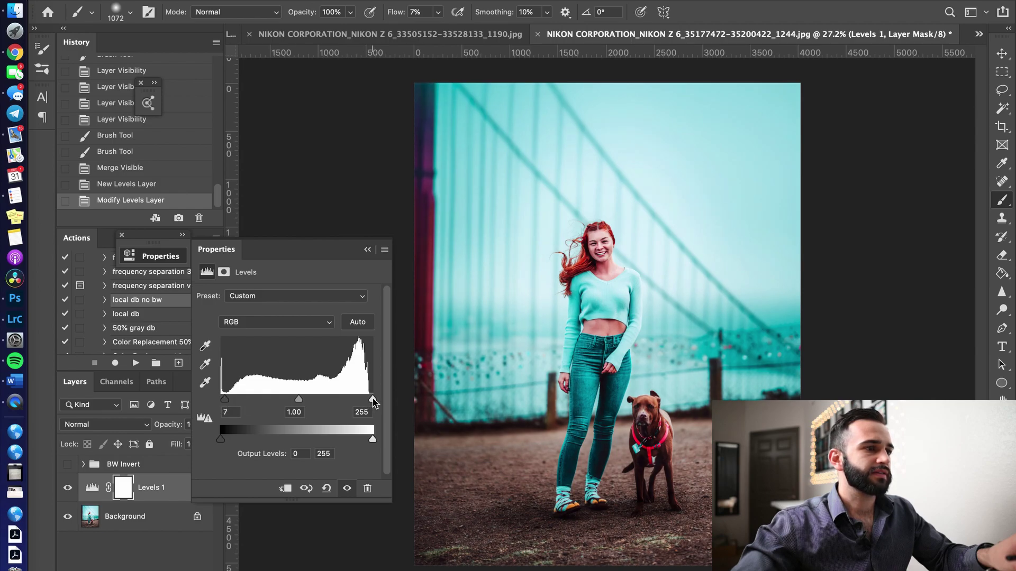
{"action": "left_click_drag", "start_coordinate": [372, 402], "coordinate": [371, 403]}
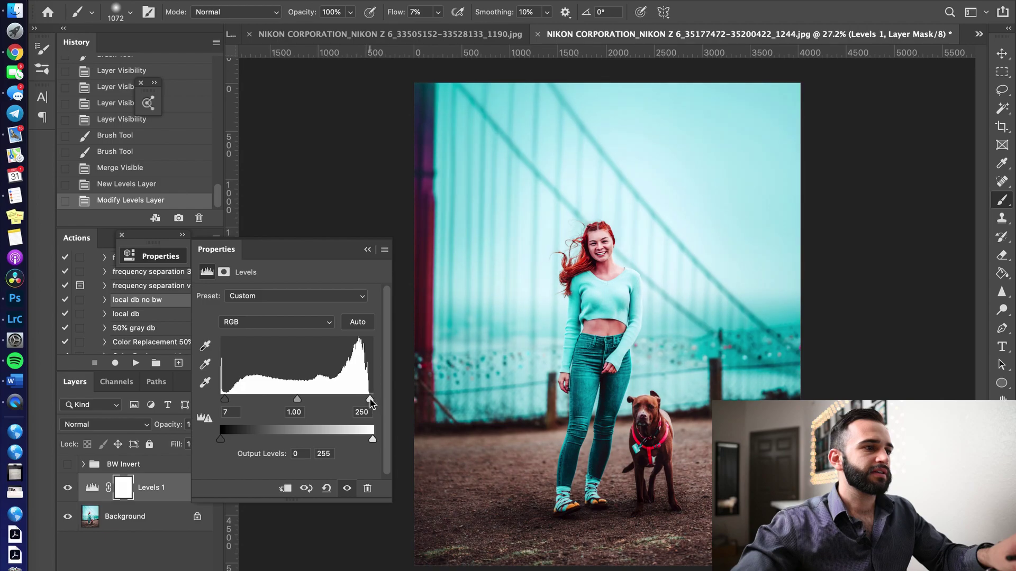
{"action": "scroll", "coordinate": [682, 182], "scroll_direction": "up", "scroll_amount": 10}
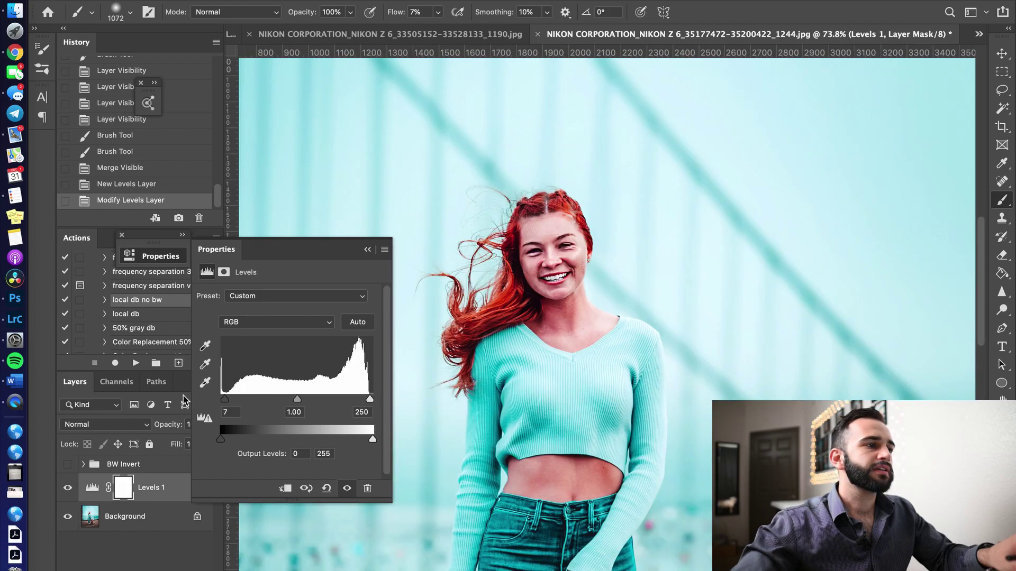
Step: Toggle the Levels adjustment's visibility repeatedly to compare before and after
{"action": "left_click", "coordinate": [68, 488]}
{"action": "left_click", "coordinate": [69, 489]}
{"action": "left_click", "coordinate": [68, 488]}
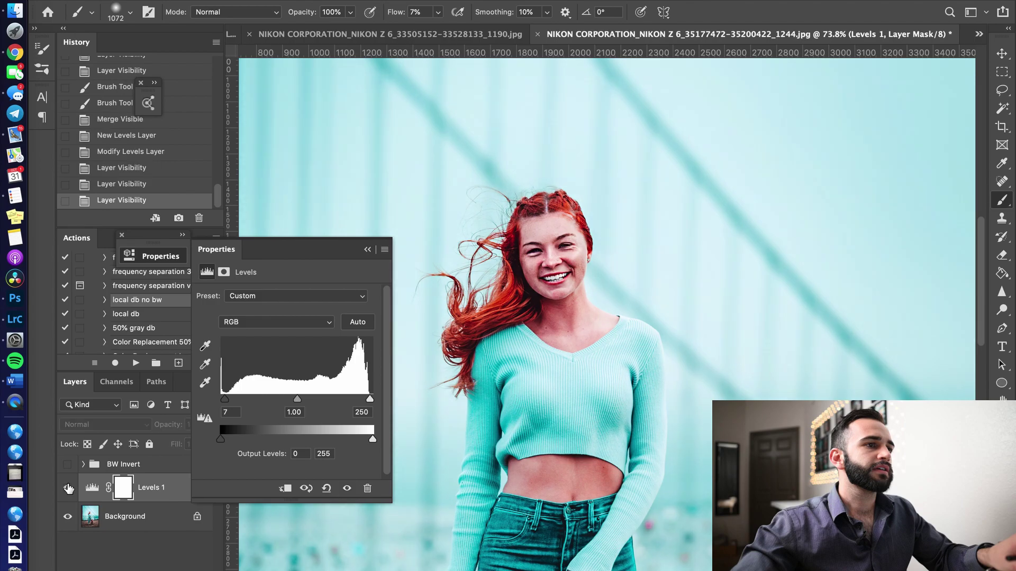
{"action": "left_click", "coordinate": [68, 488]}
{"action": "left_click", "coordinate": [68, 488]}
{"action": "left_click", "coordinate": [68, 489]}
{"action": "left_click", "coordinate": [68, 489]}
{"action": "left_click", "coordinate": [69, 489]}
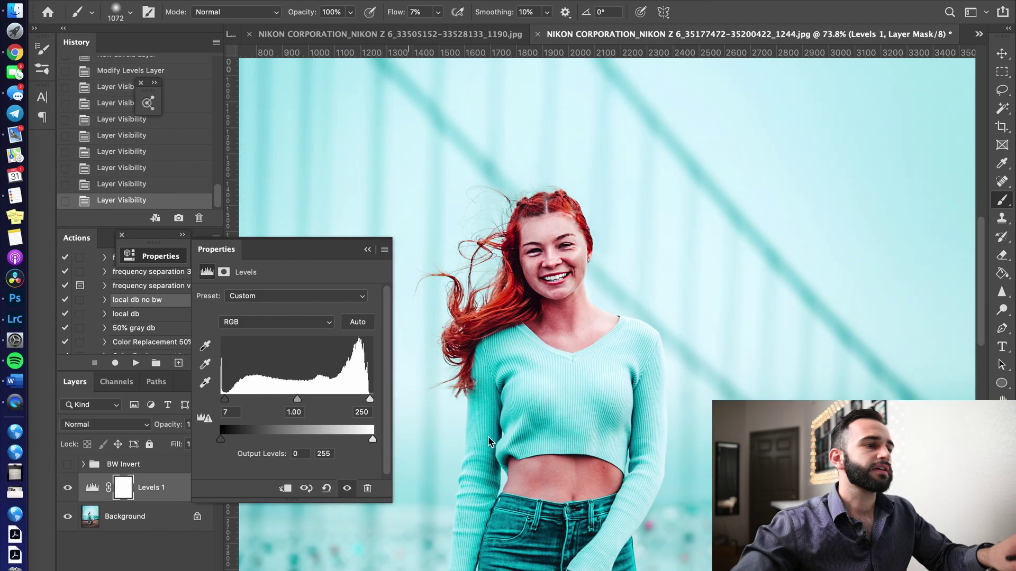
{"action": "scroll", "coordinate": [542, 411], "scroll_direction": "down", "scroll_amount": 4}
{"action": "scroll", "coordinate": [543, 411], "scroll_direction": "up", "scroll_amount": 2}
{"action": "scroll", "coordinate": [543, 411], "scroll_direction": "down", "scroll_amount": 2}
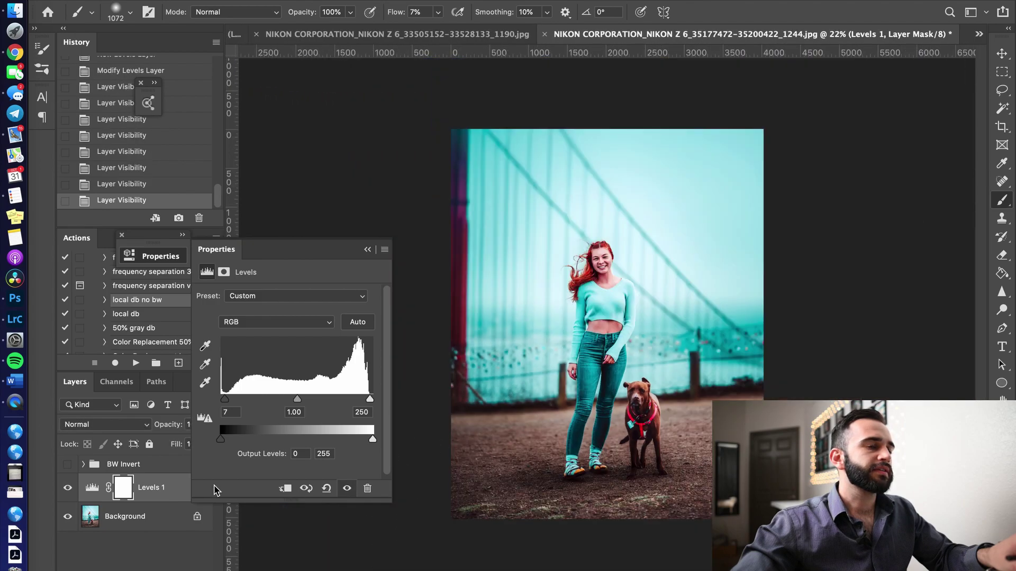
{"action": "left_click", "coordinate": [68, 489]}
{"action": "left_click", "coordinate": [68, 489]}
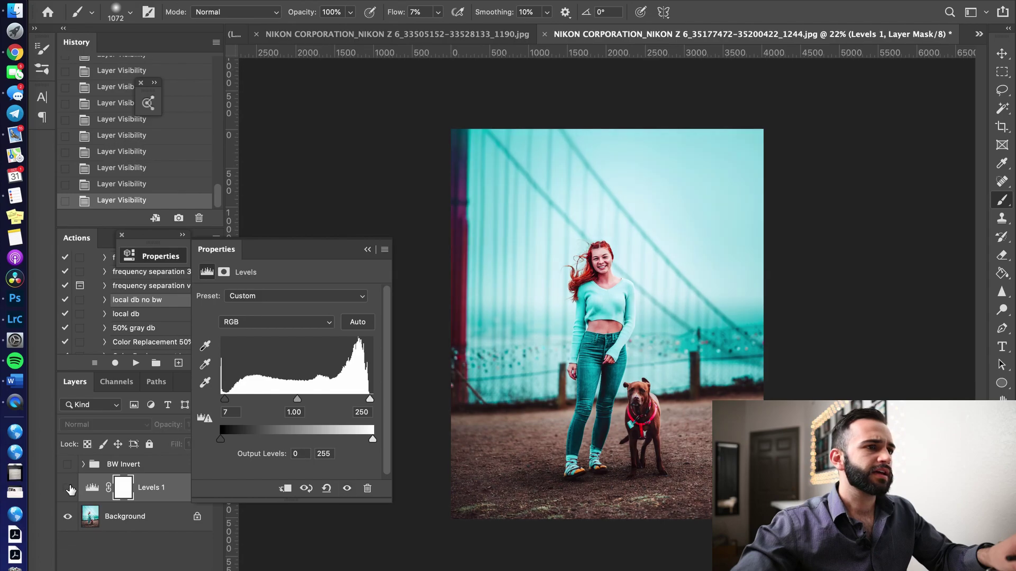
{"action": "scroll", "coordinate": [660, 233], "scroll_direction": "up", "scroll_amount": 1}
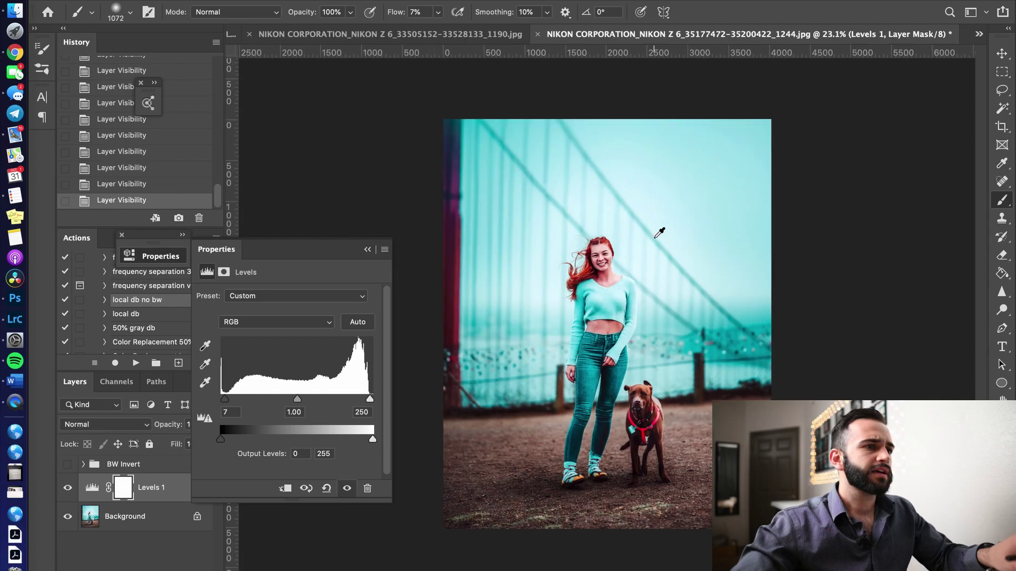
{"action": "scroll", "coordinate": [139, 316], "scroll_direction": "down", "scroll_amount": 5}
Step: Play the 'Sharpen & Export copy' action from the Actions panel
{"action": "left_click", "coordinate": [141, 299]}
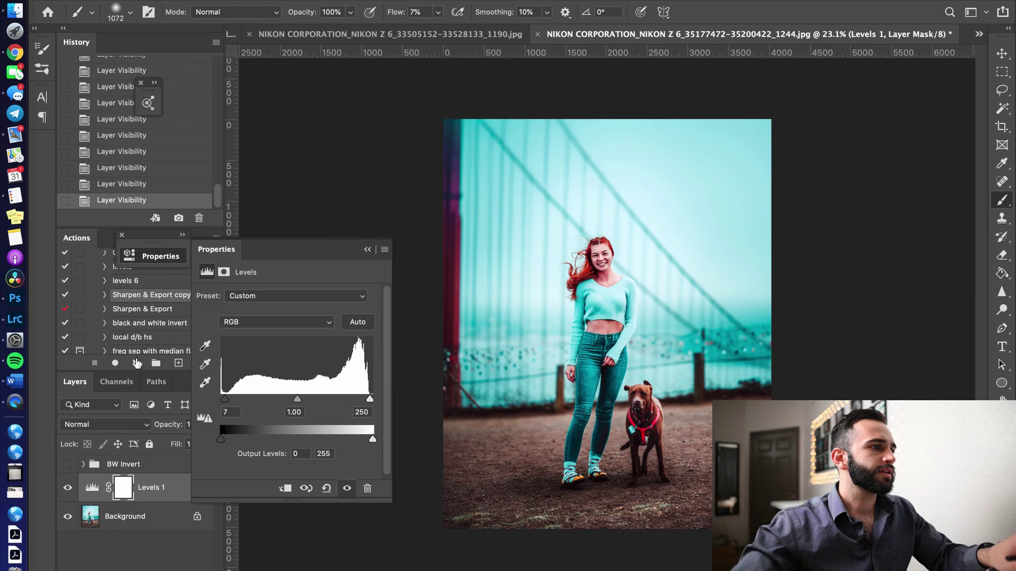
{"action": "left_click", "coordinate": [136, 364]}
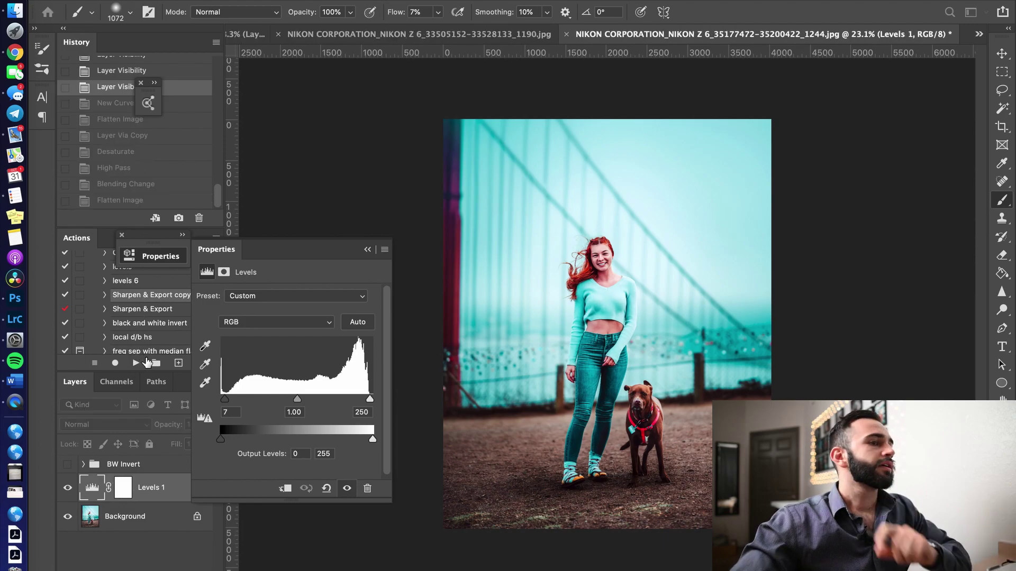